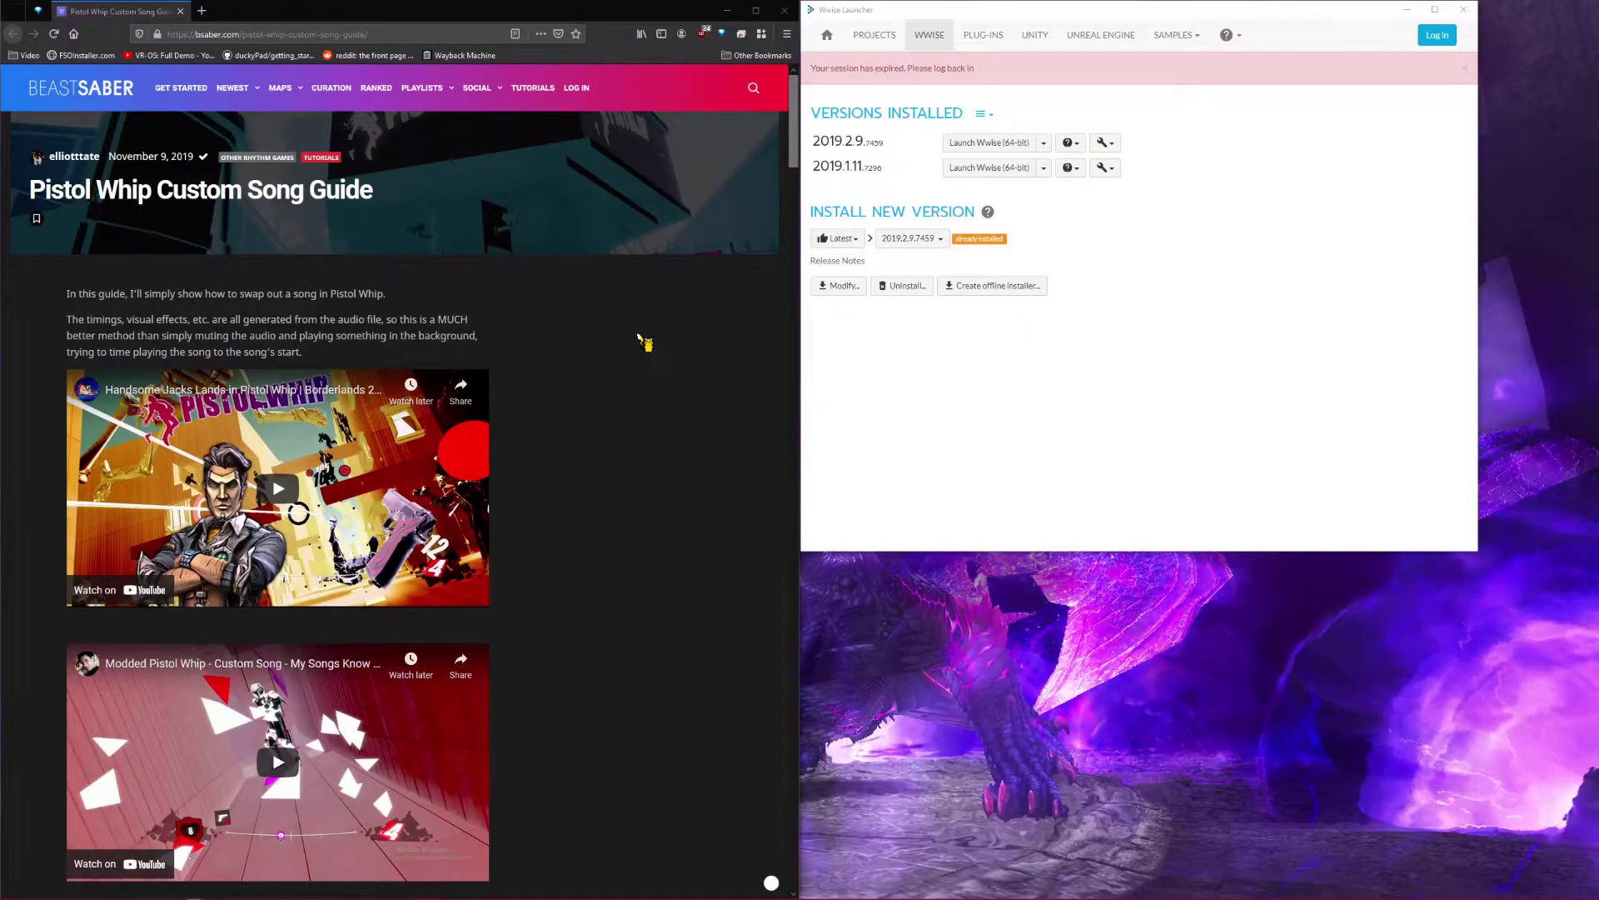
Scroll the Pistol Whip Custom Song Guide to '1. Install Wwise' and '2. Open Wwise and create a new project'
scroll(643, 342, down, 1)
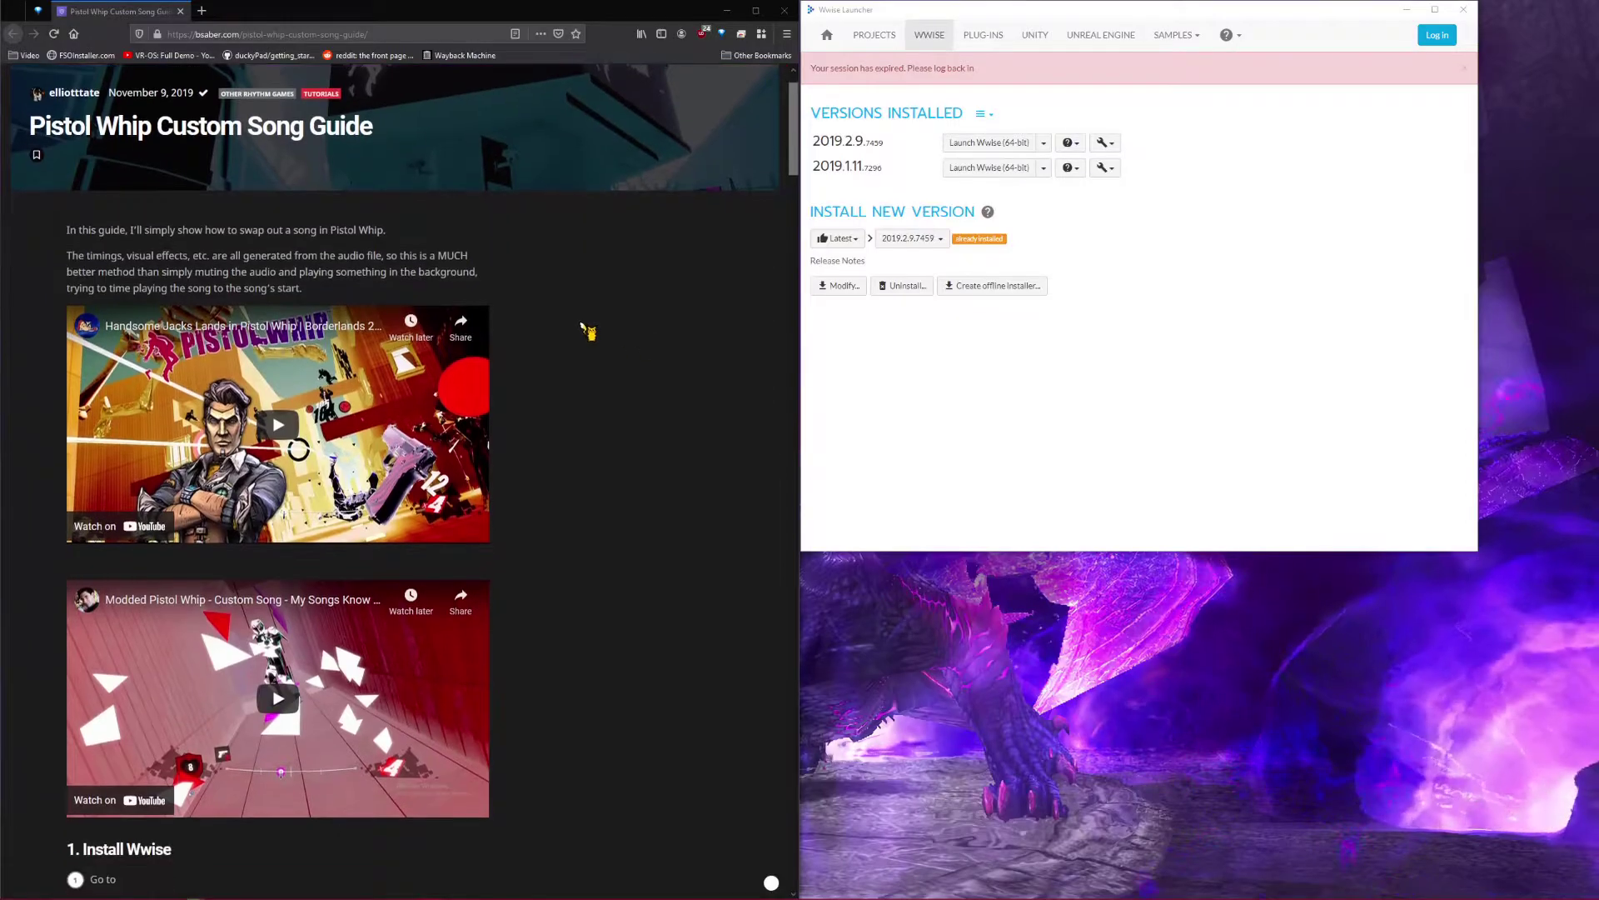
scroll(588, 331, down, 1)
scroll(600, 354, down, 1)
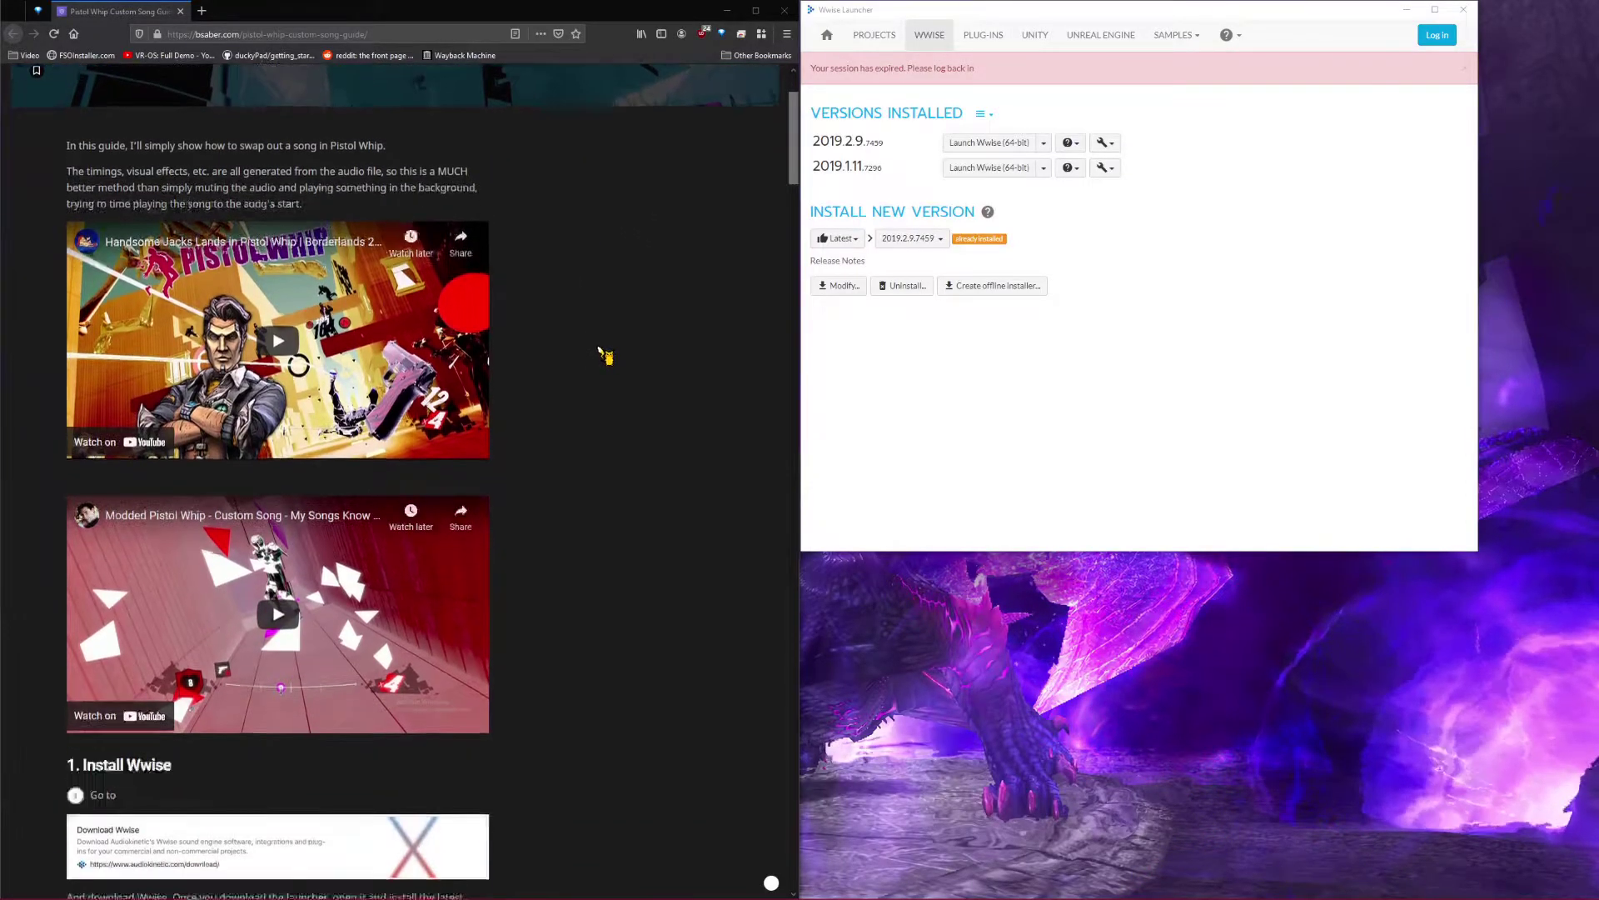
scroll(591, 333, down, 3)
scroll(750, 297, down, 1)
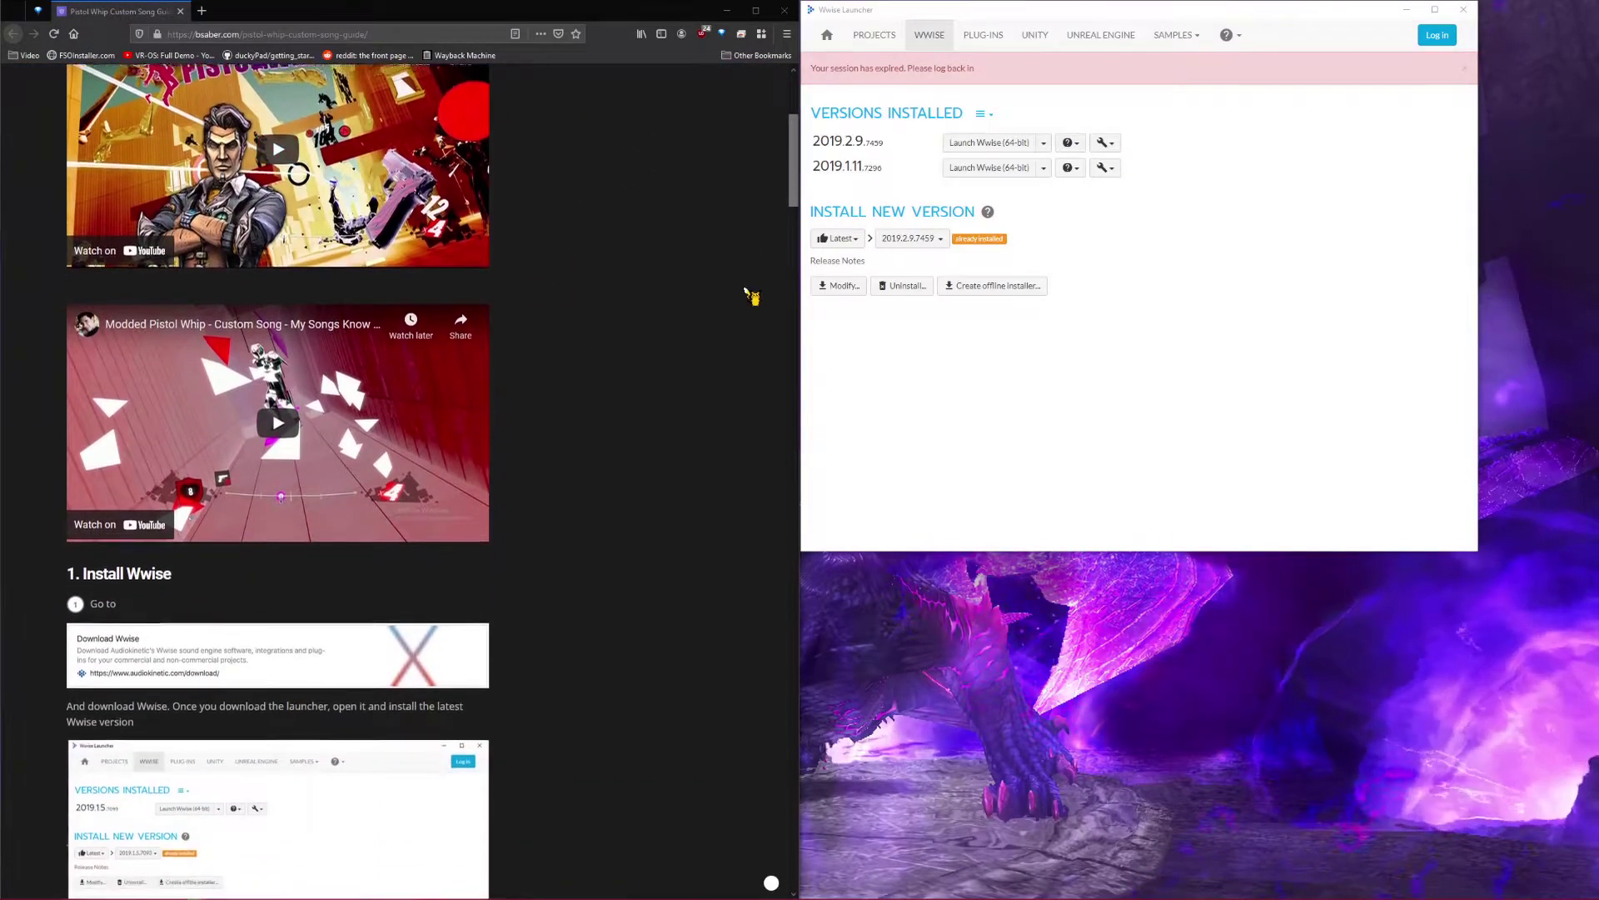
scroll(517, 300, down, 4)
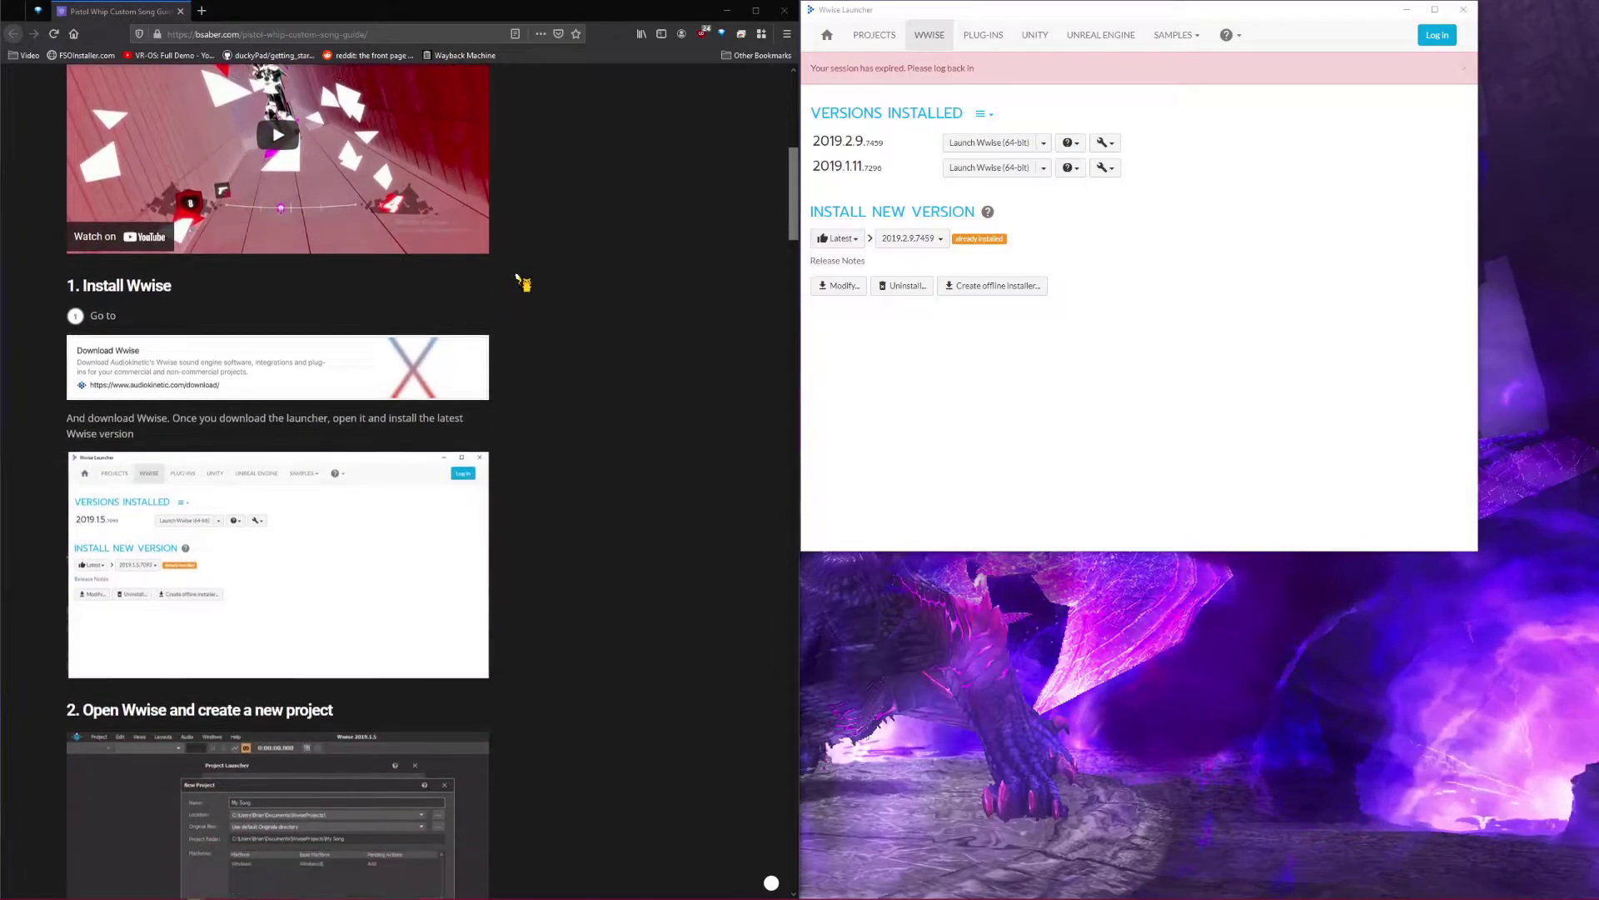
scroll(518, 281, down, 3)
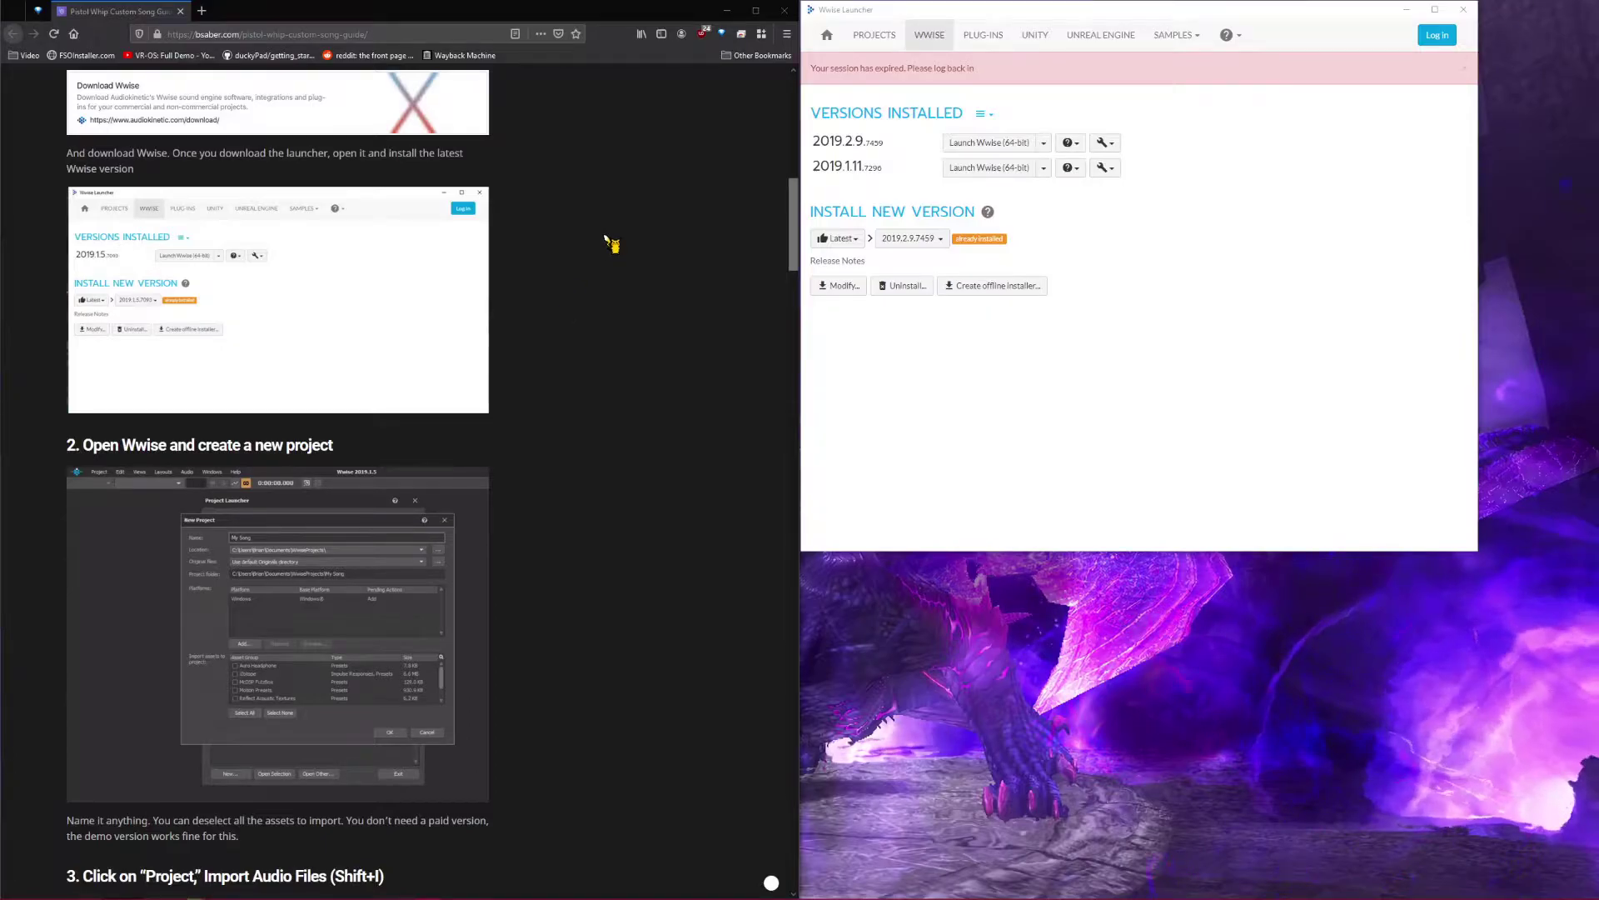
scroll(83, 217, up, 3)
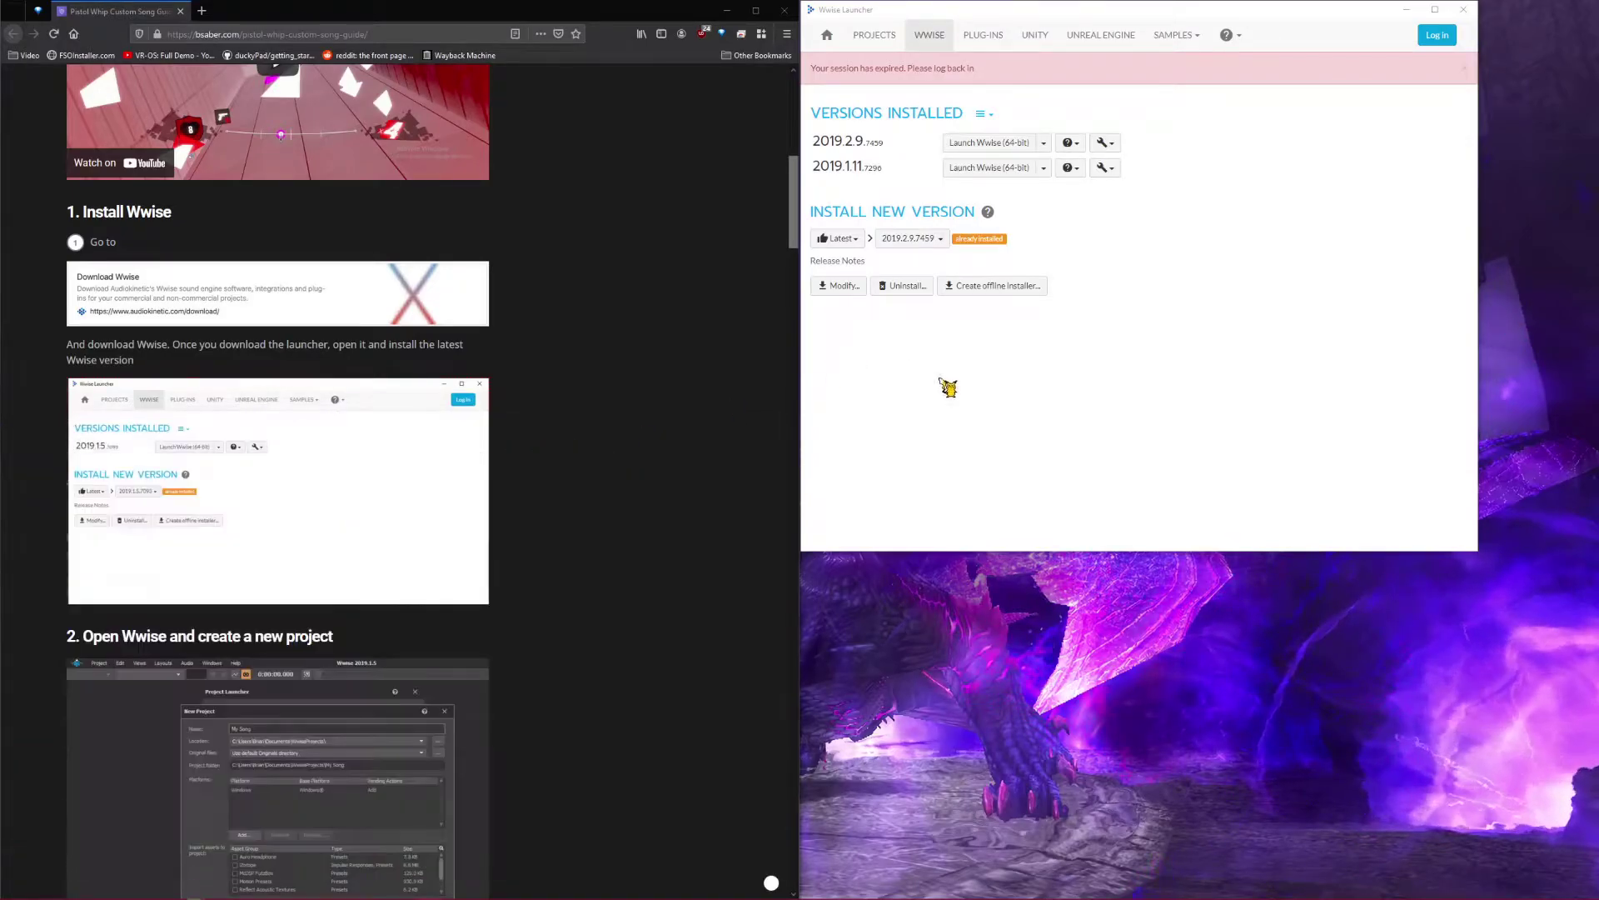
In the Wwise Launcher, show the launch options for installed Wwise version 2019.1.11
click(1069, 359)
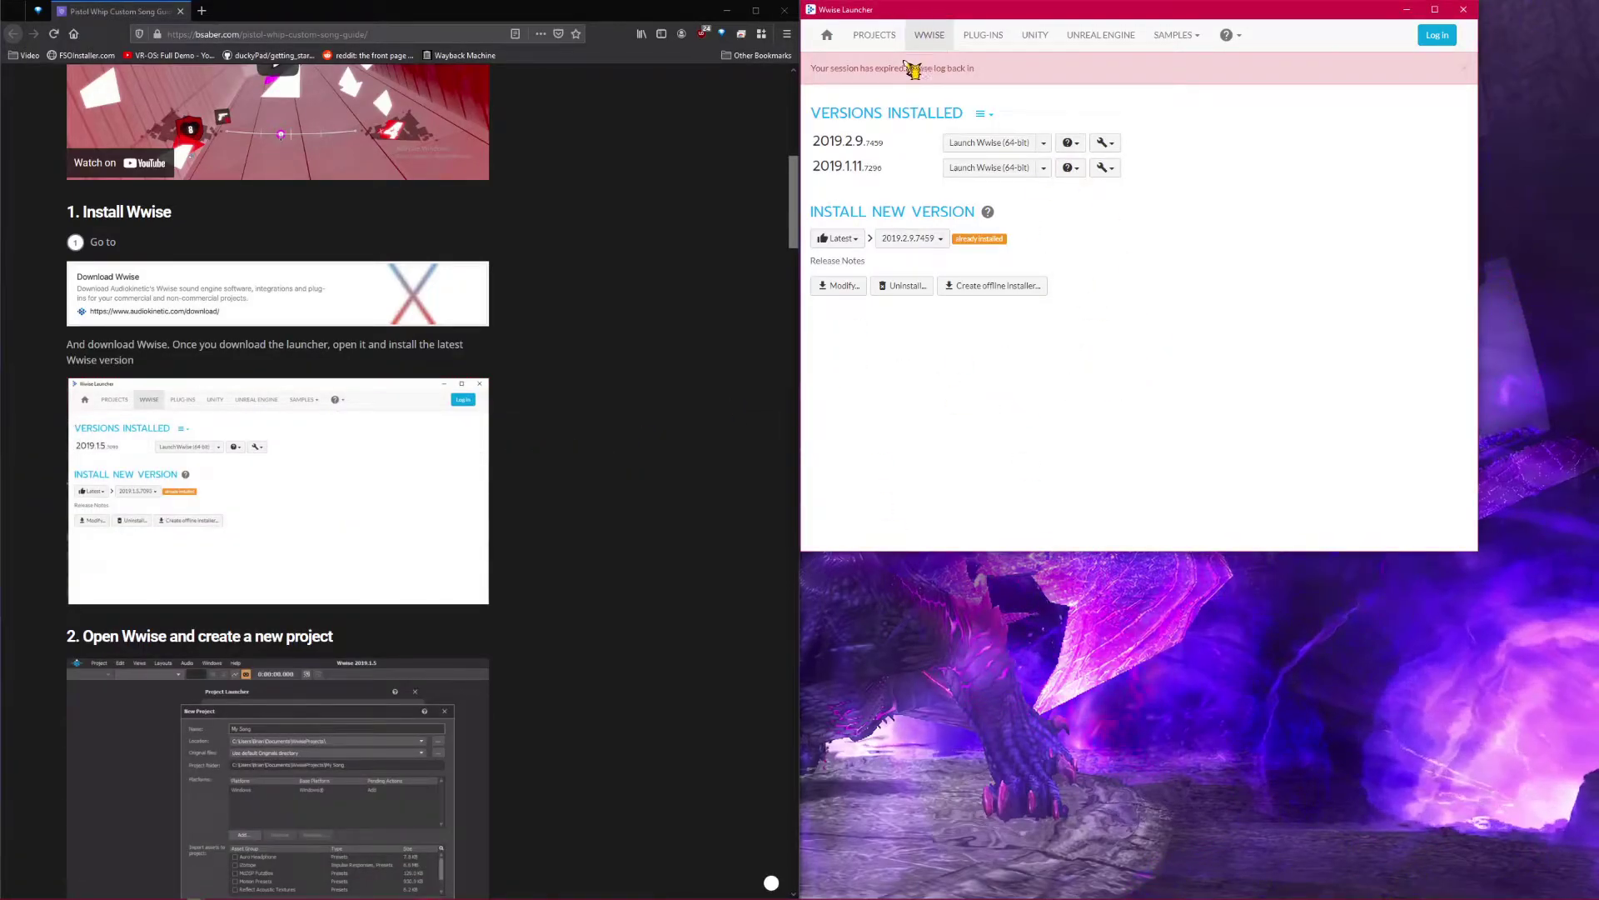
click(876, 35)
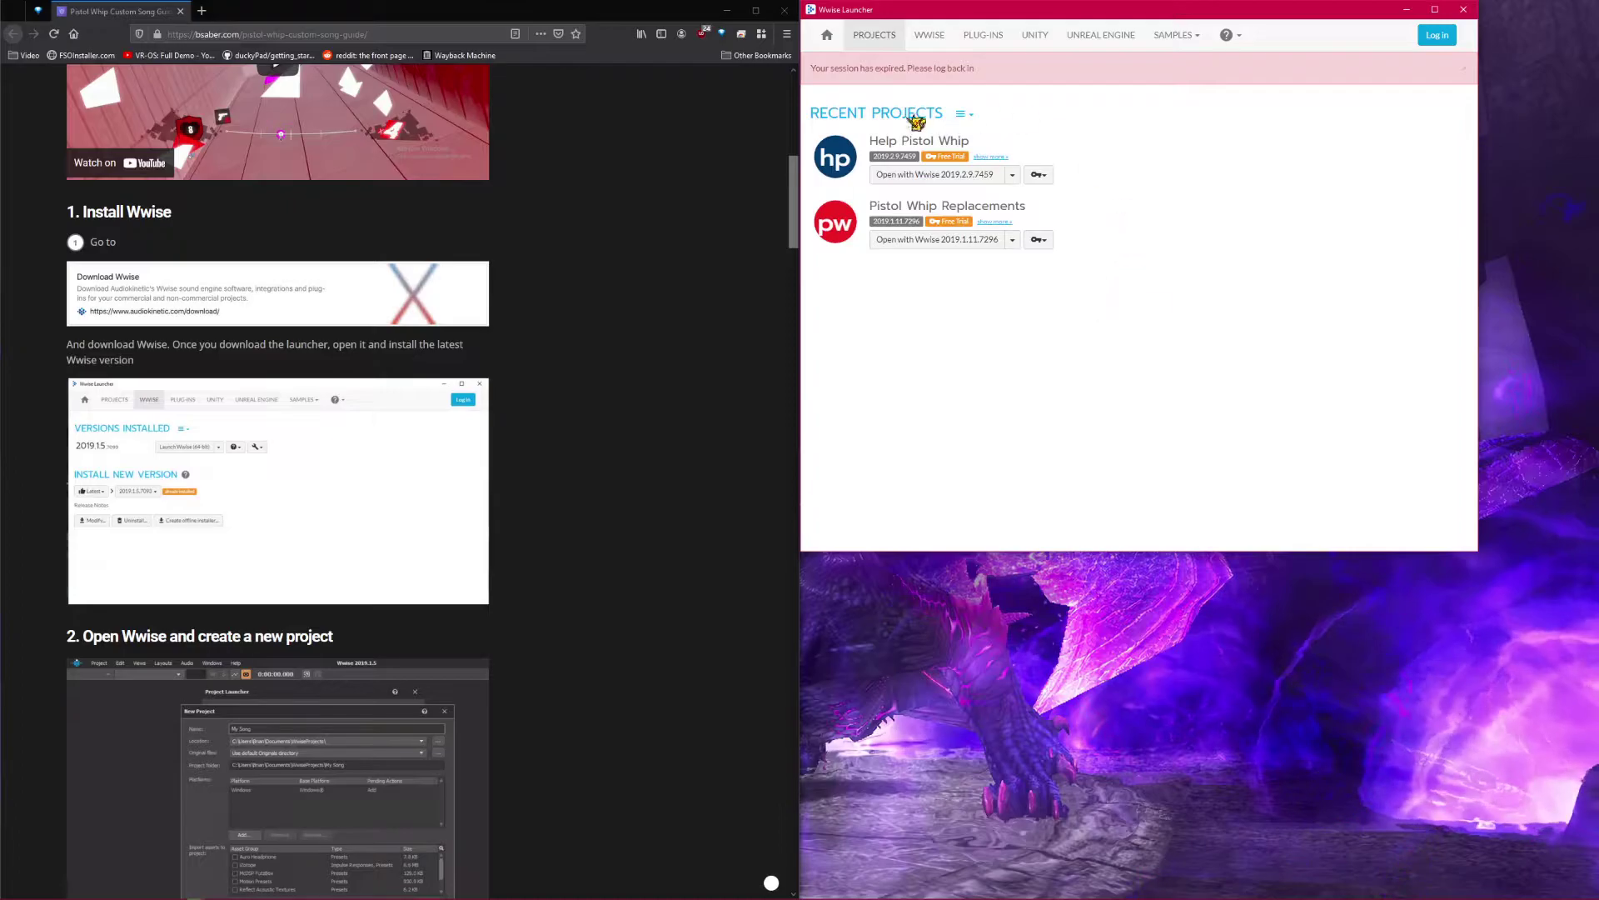
click(933, 35)
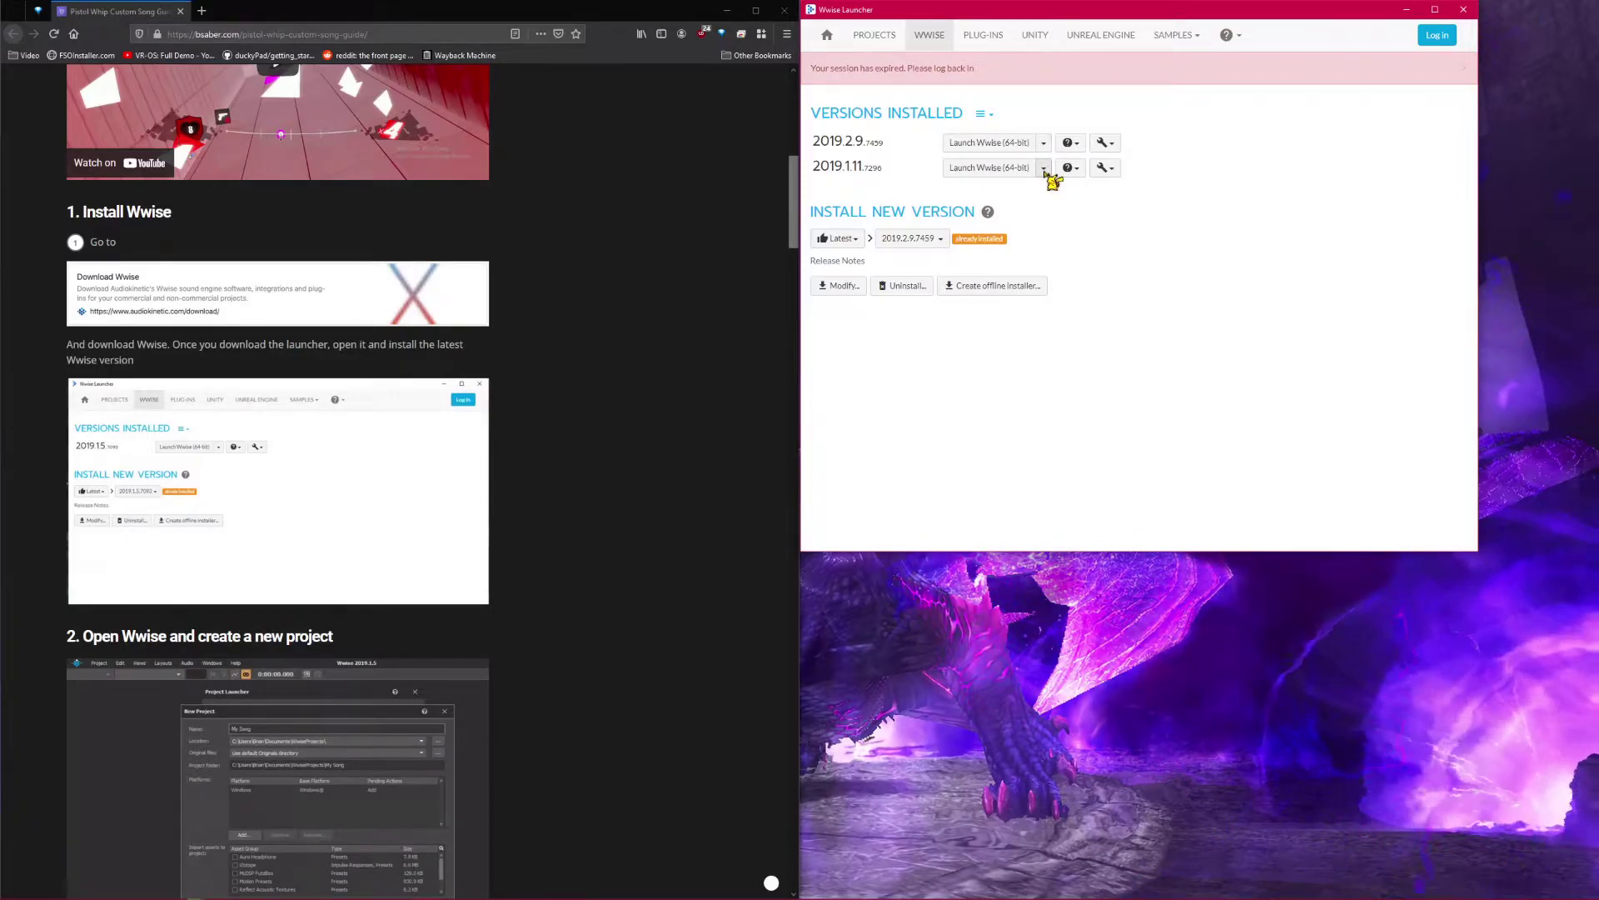
click(1042, 168)
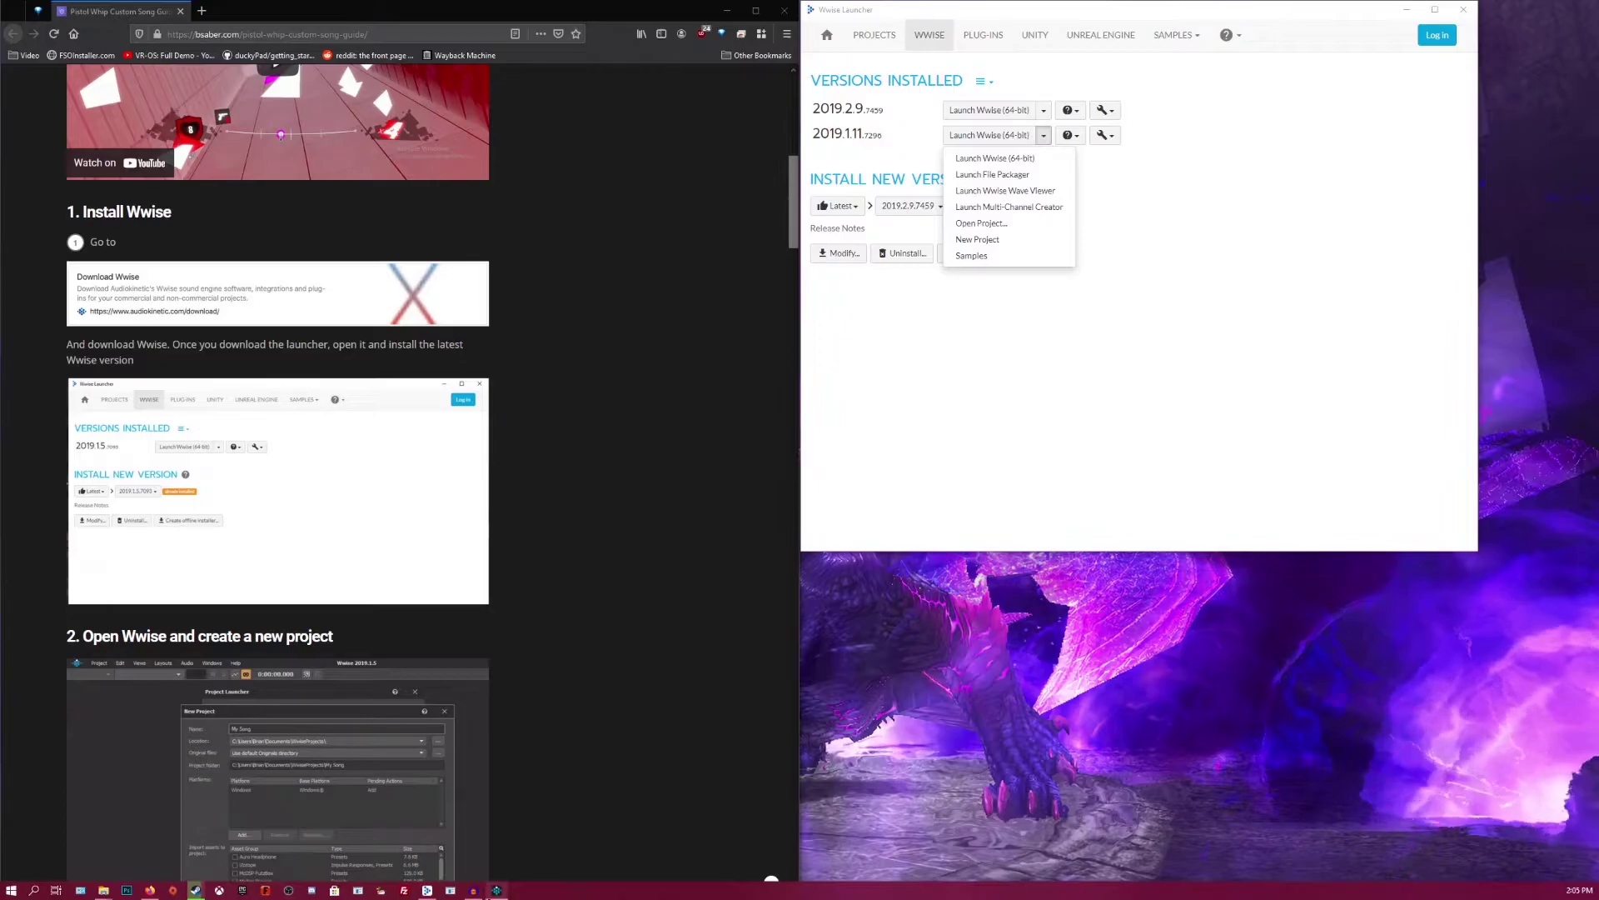
Bring the Pistol Whip Wwise project forward, minimize the launcher, and stretch Wwise across the screen
click(499, 890)
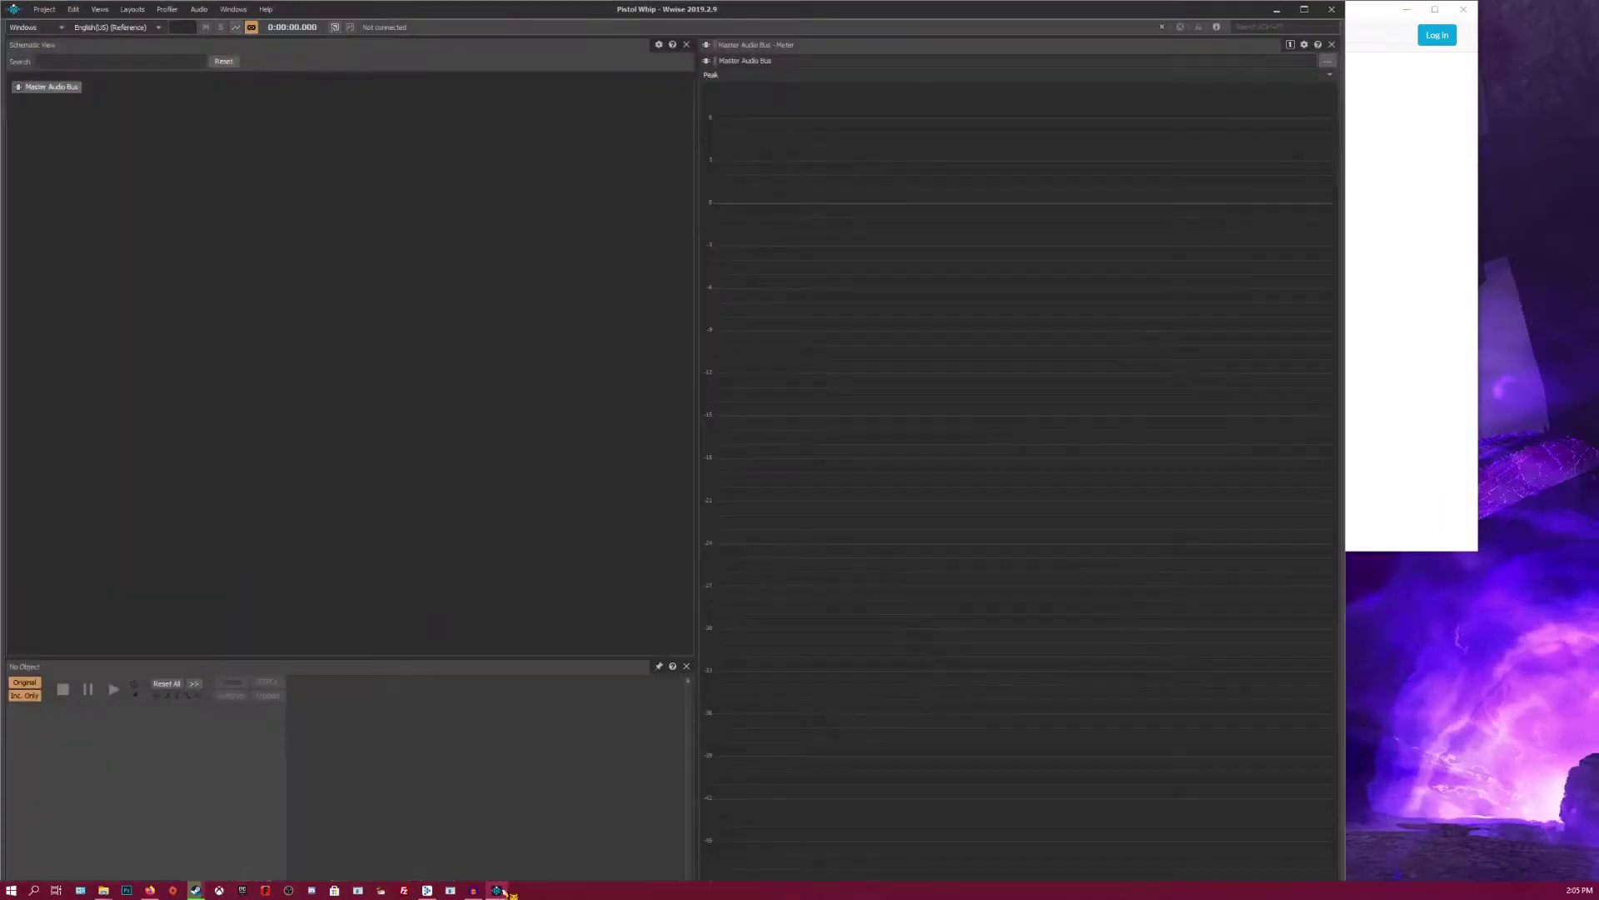
click(1349, 62)
click(1453, 32)
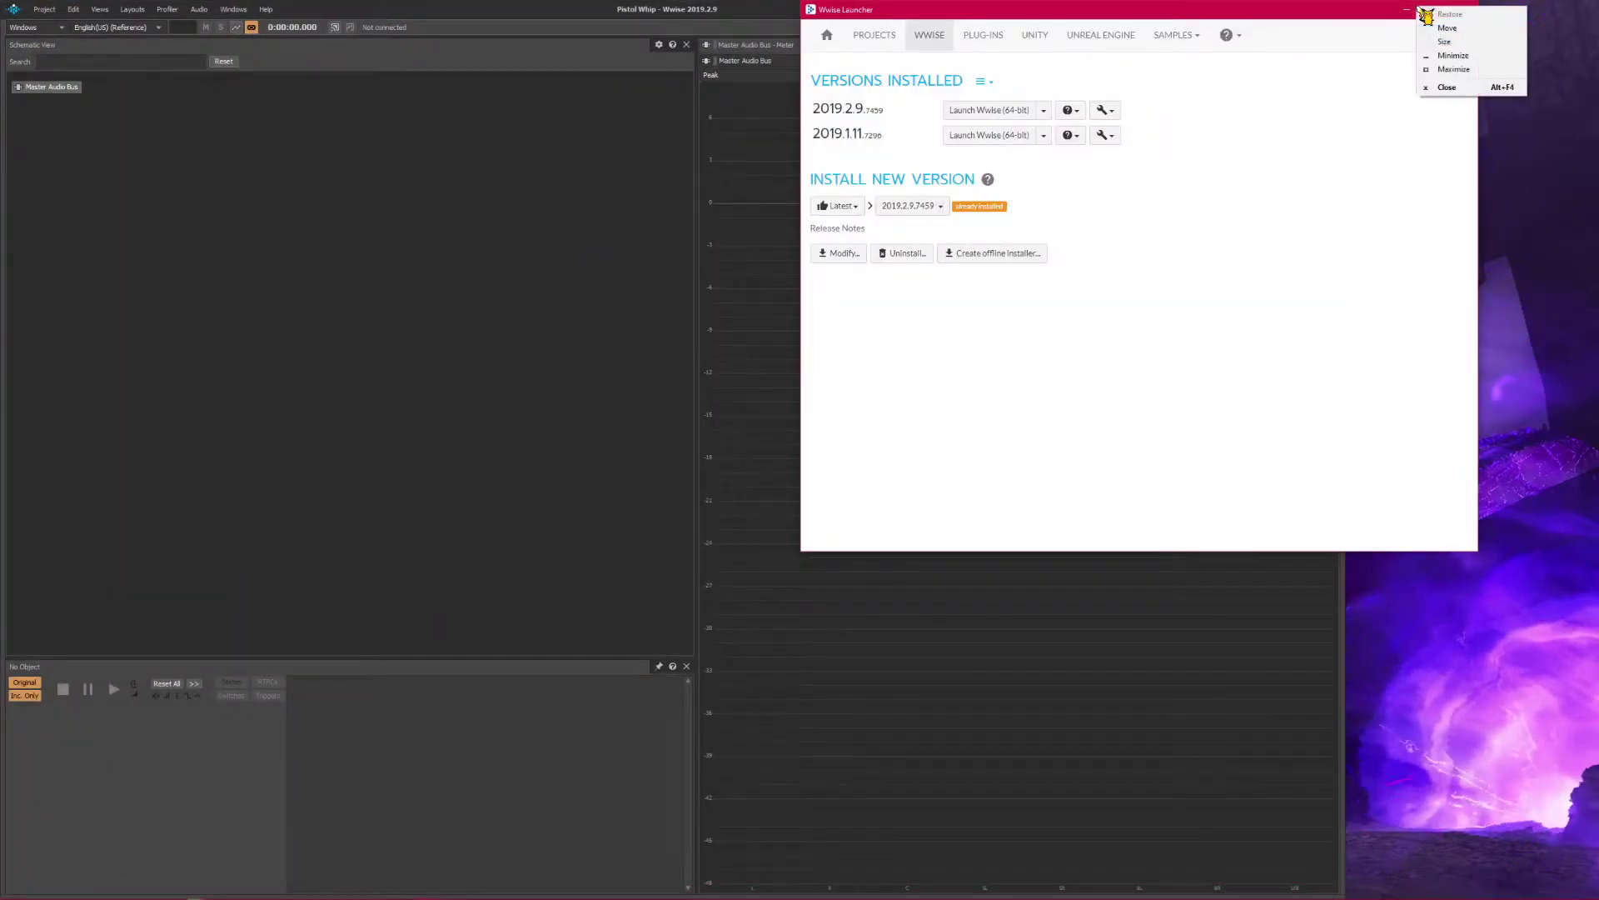
click(1407, 9)
drag(1349, 88, 1595, 102)
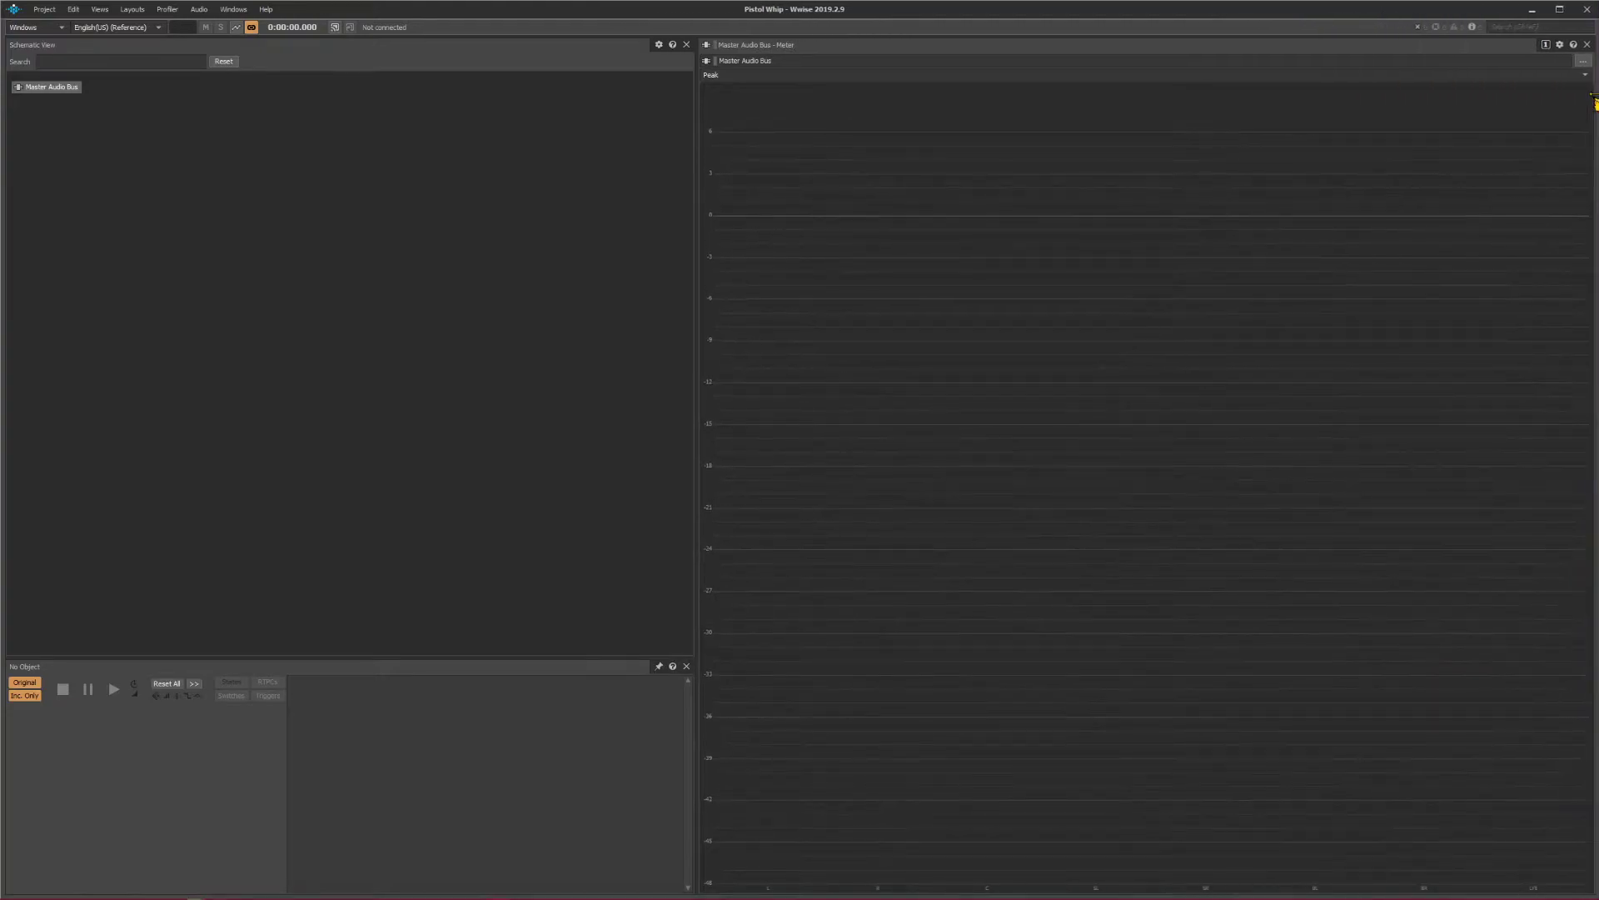
click(133, 10)
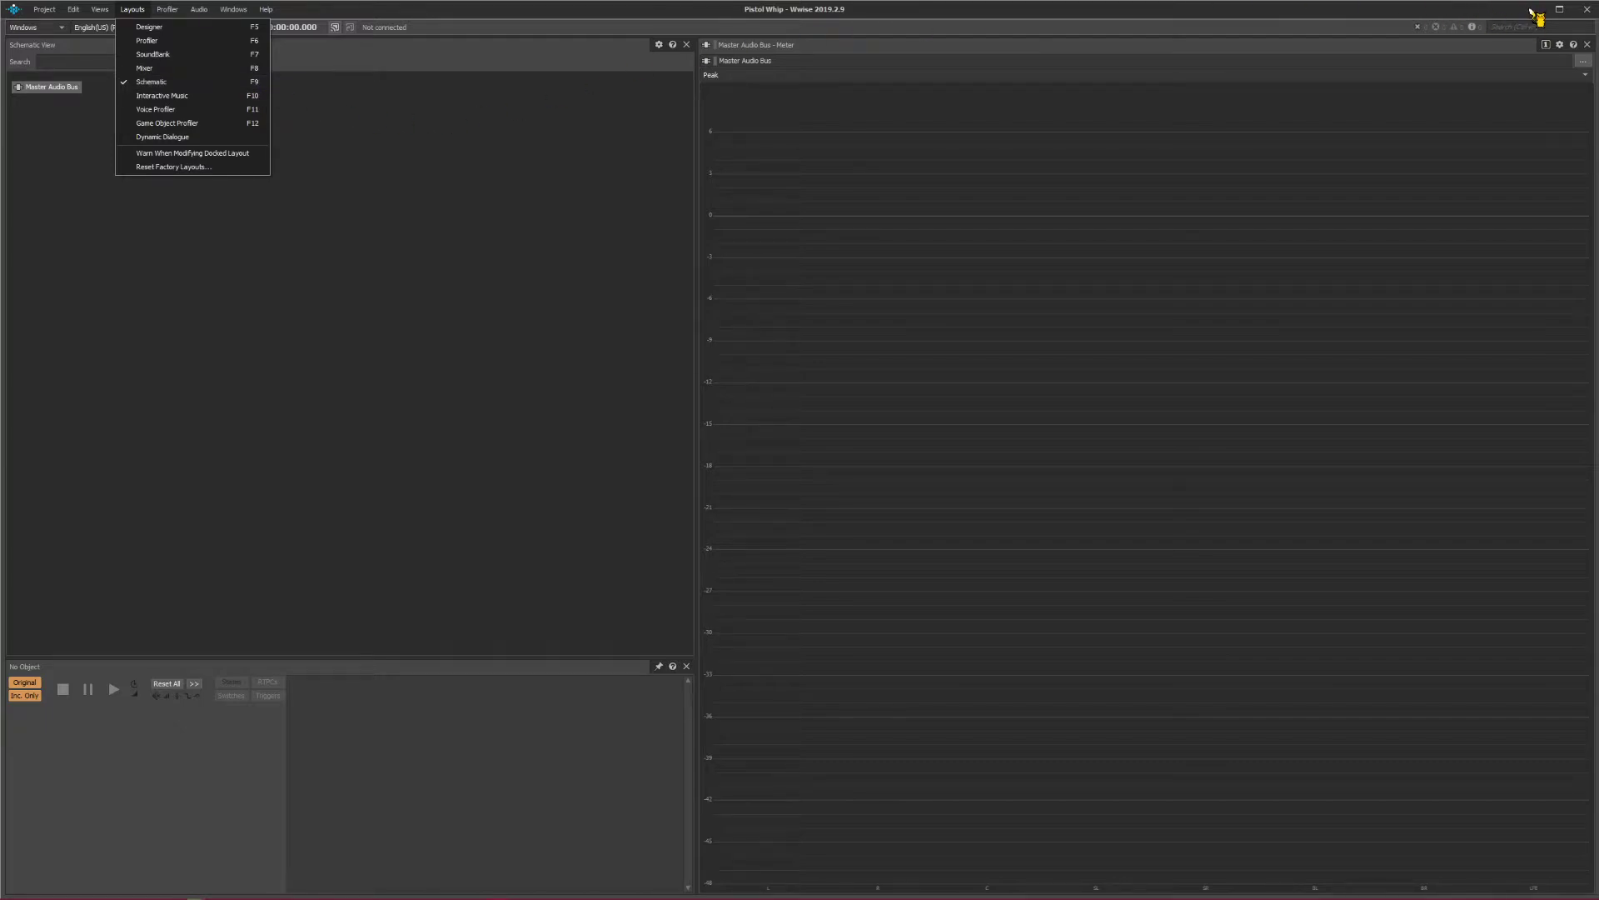
Minimize Wwise, snap Firefox to the right half, and enlarge the SFX cache Explorer window
click(1533, 14)
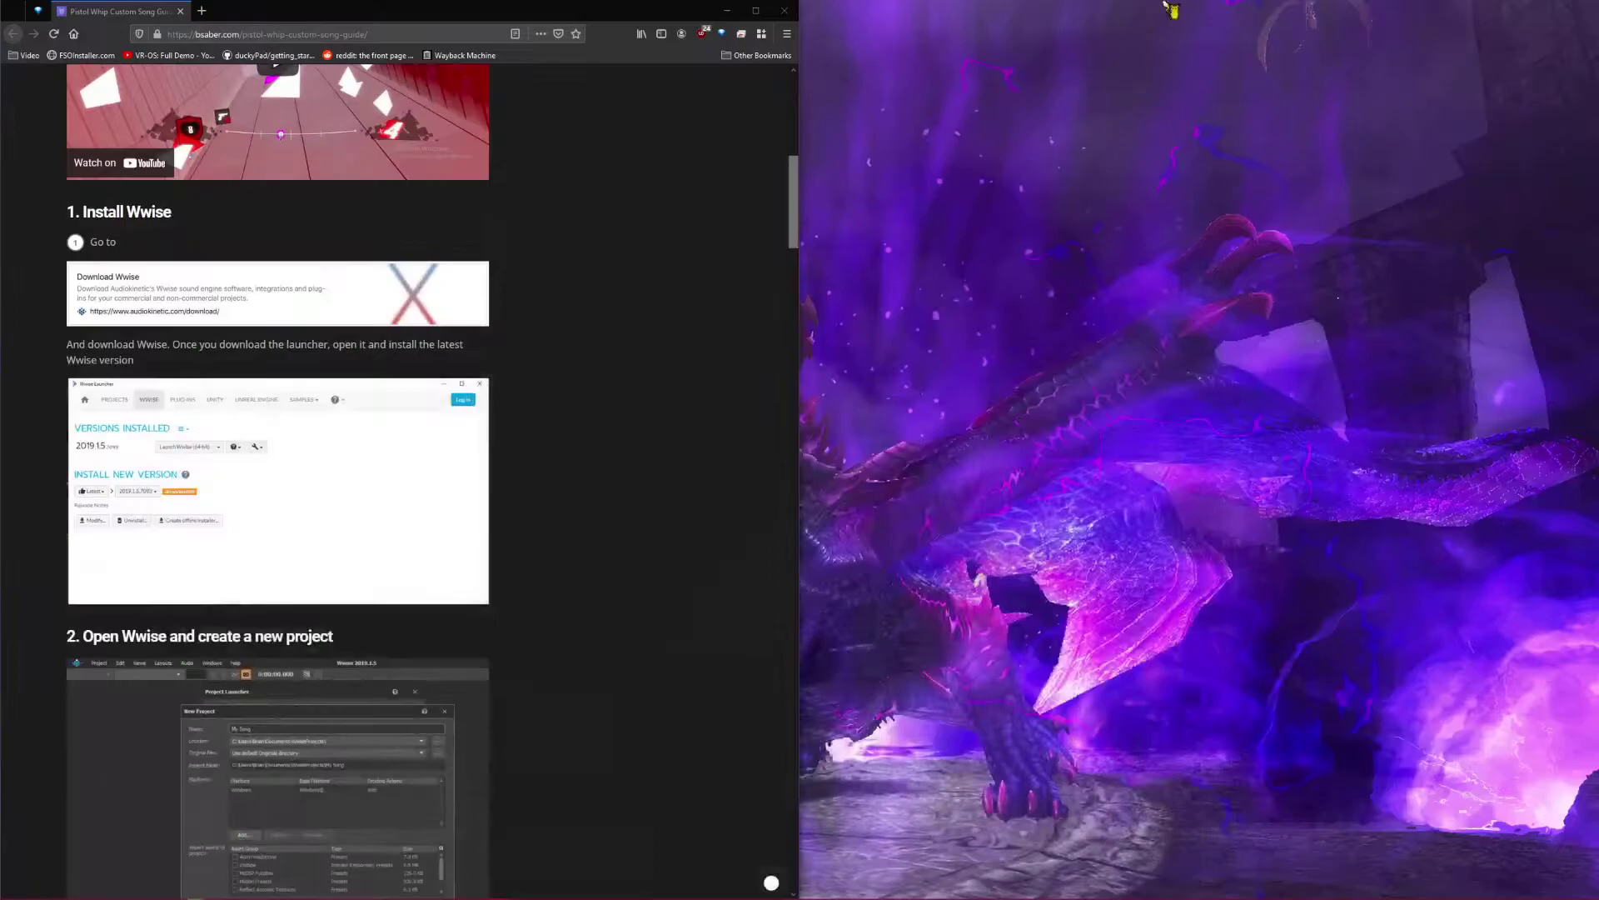
drag(221, 18, 638, 142)
double_click(638, 142)
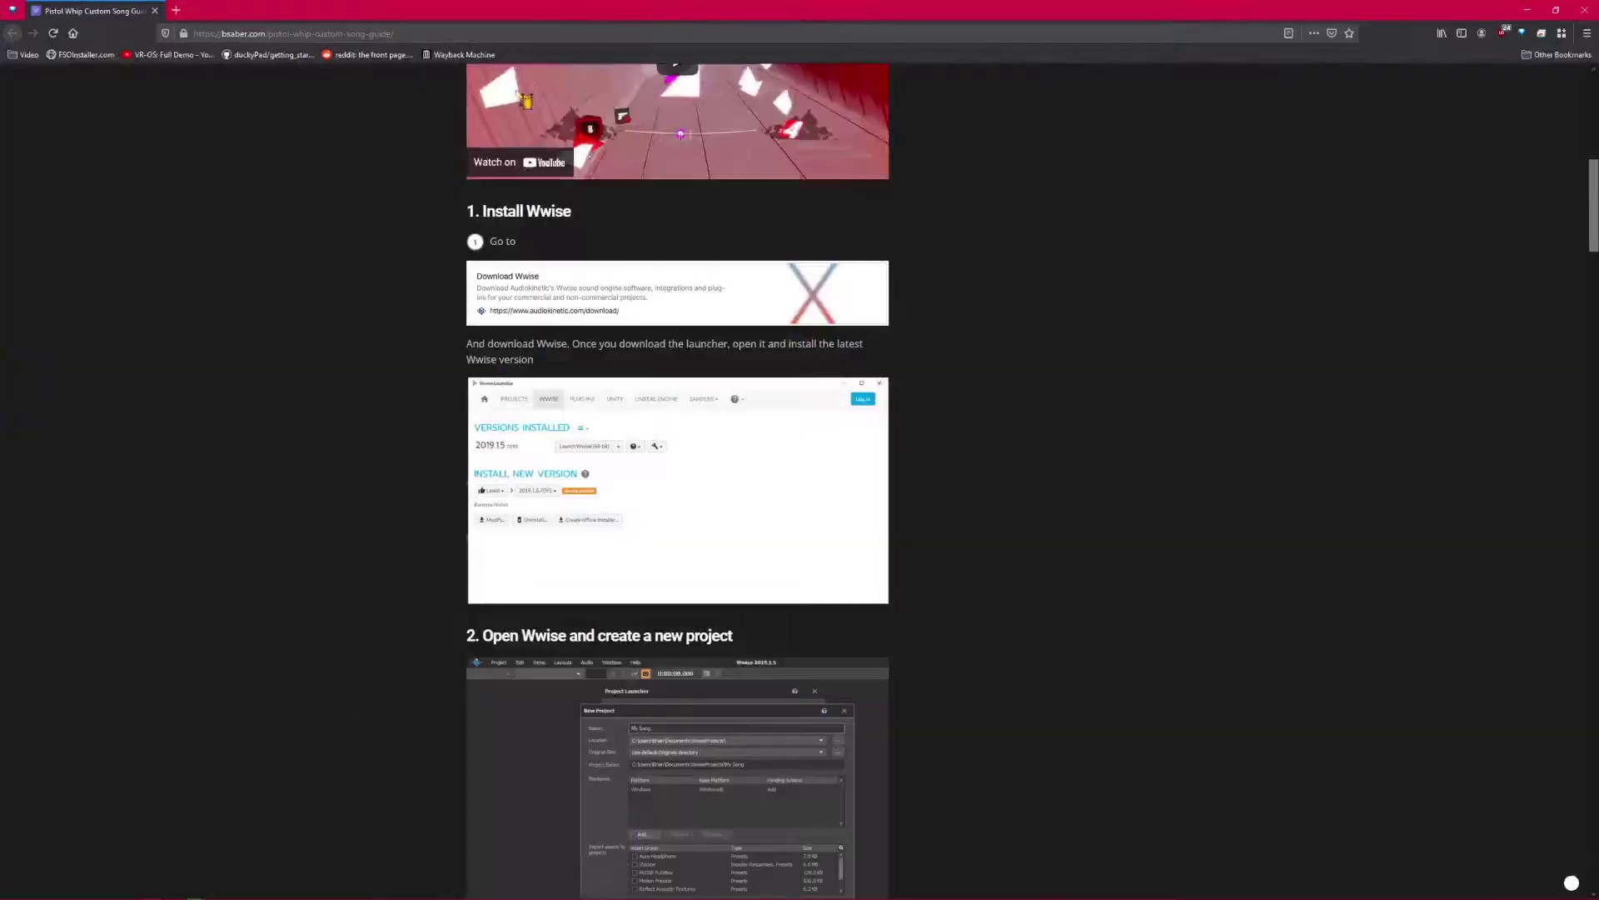
drag(533, 10, 1598, 12)
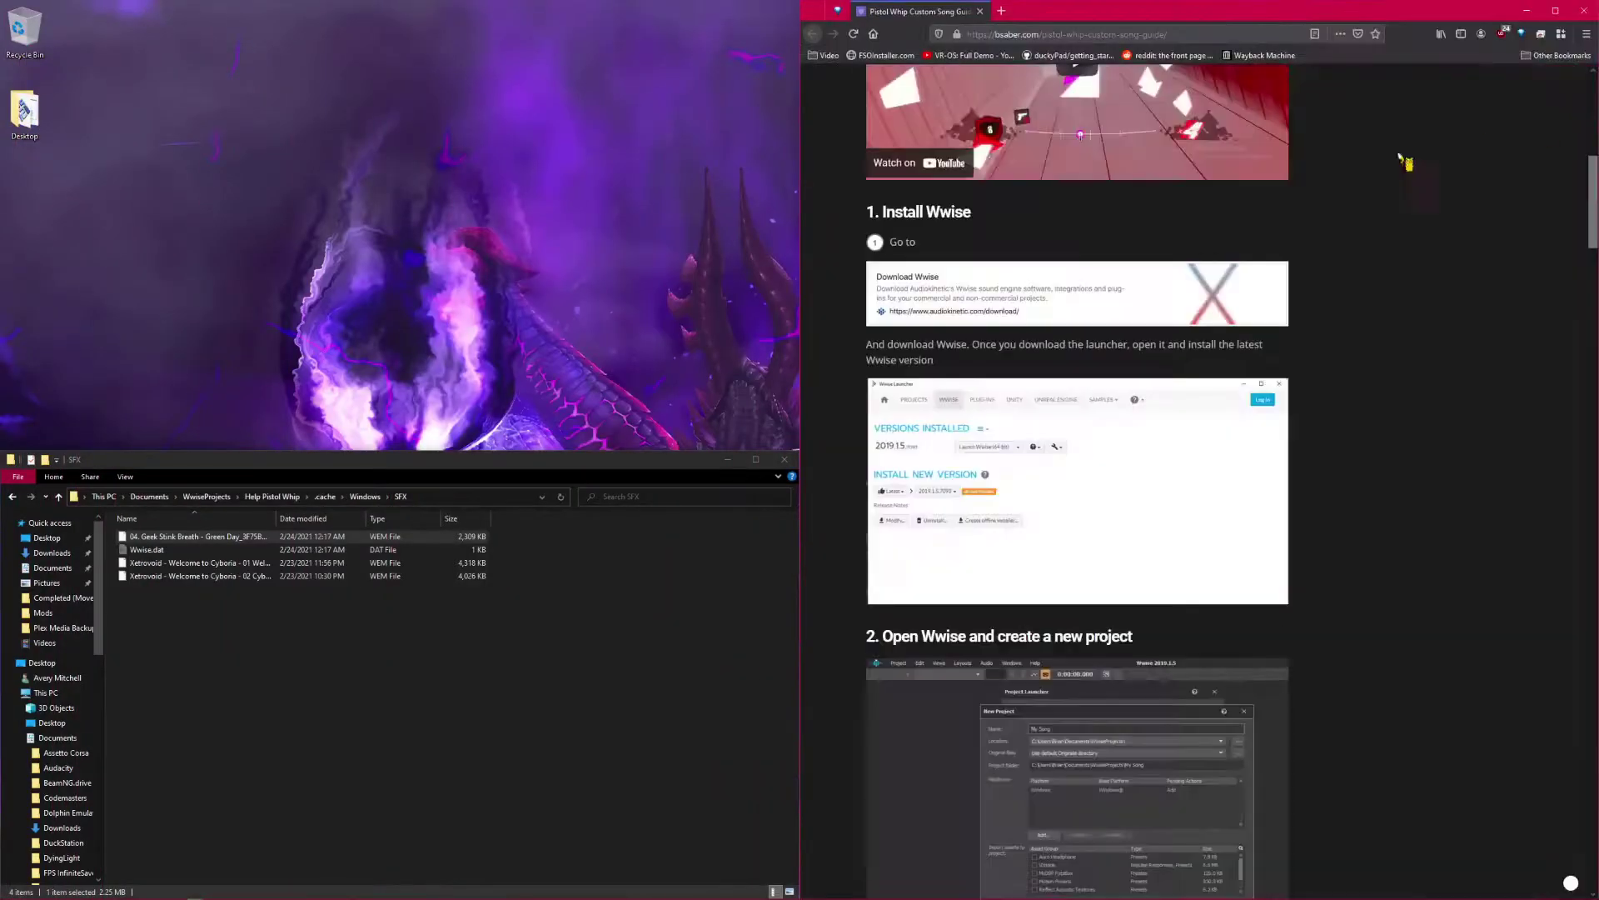
drag(613, 460, 700, 46)
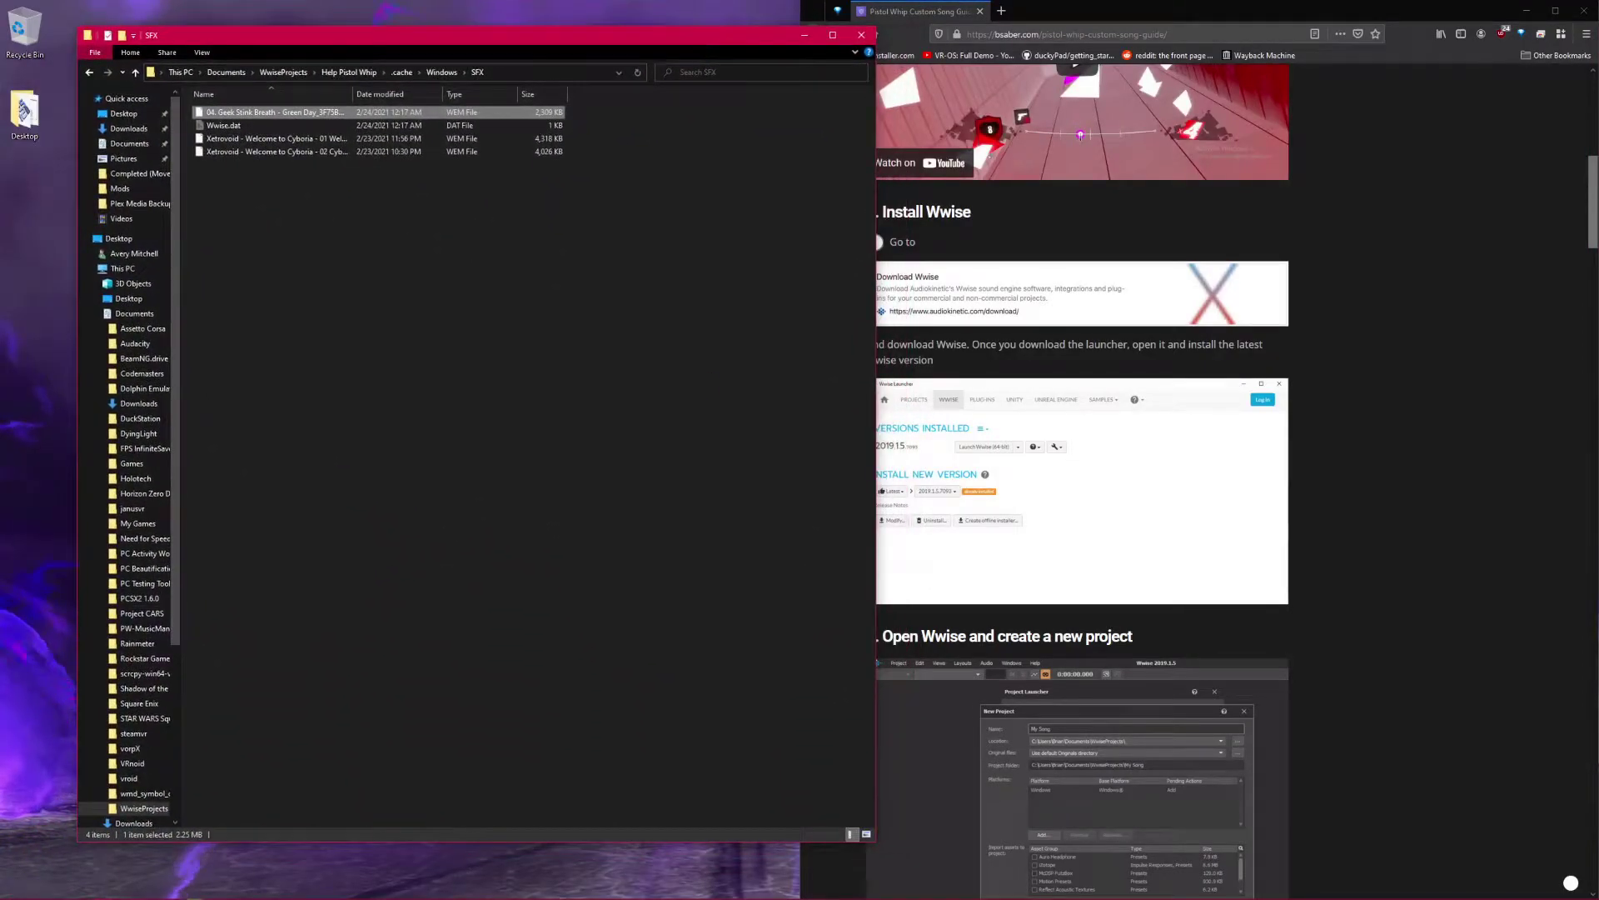
Scroll the guide in Firefox down to step 3, 'Import Audio Files'
mouse_move(567, 898)
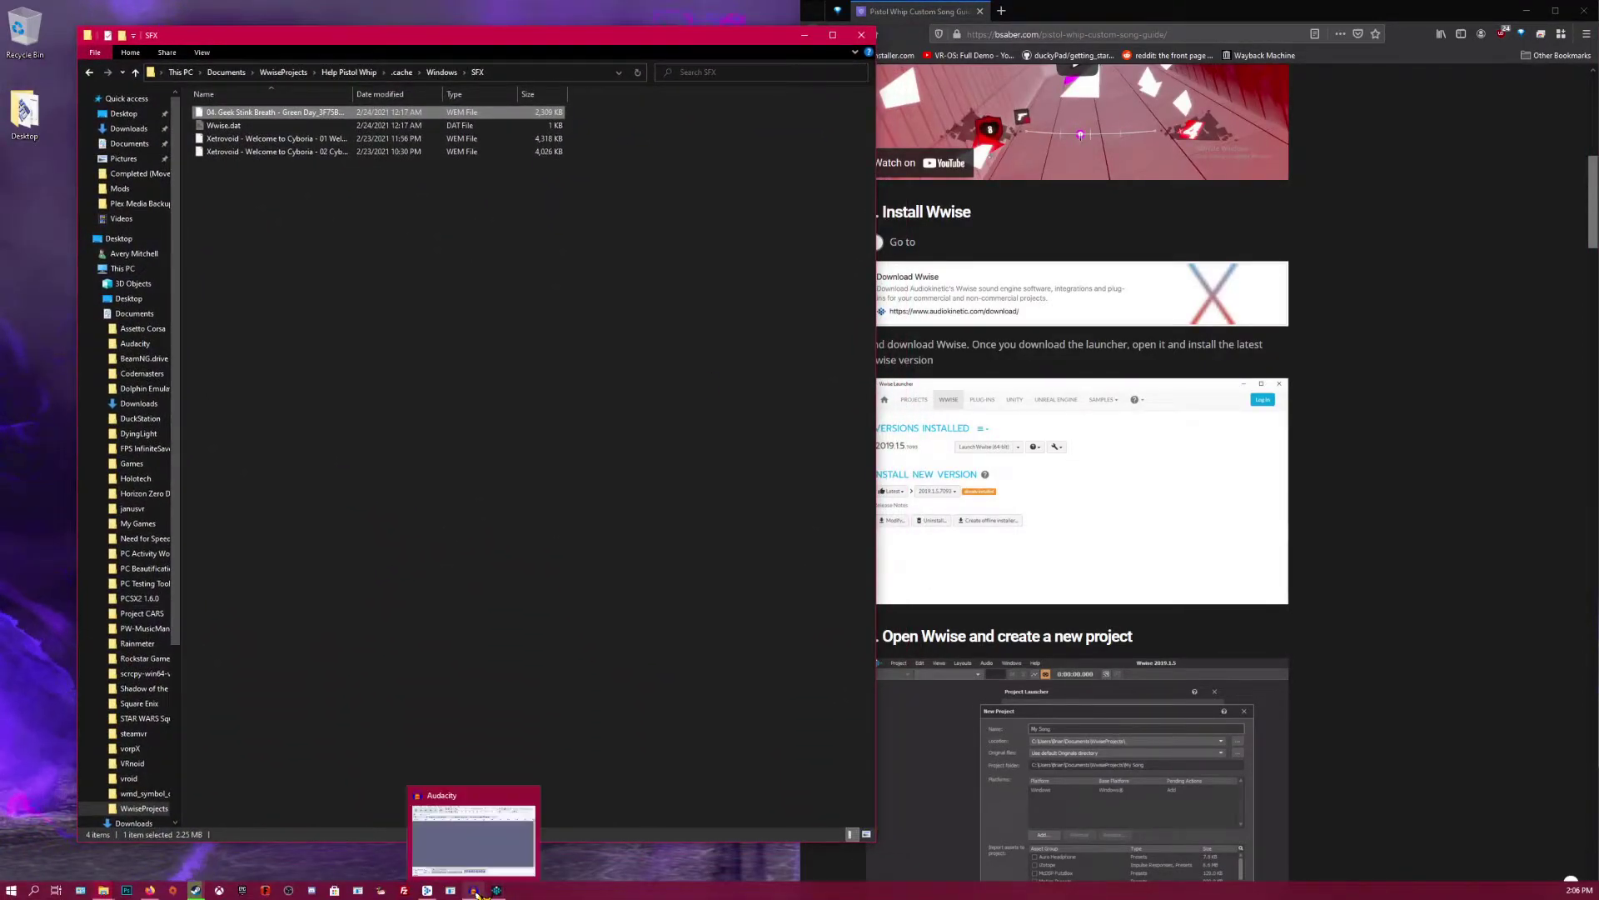
click(1416, 463)
scroll(1417, 450, down, 7)
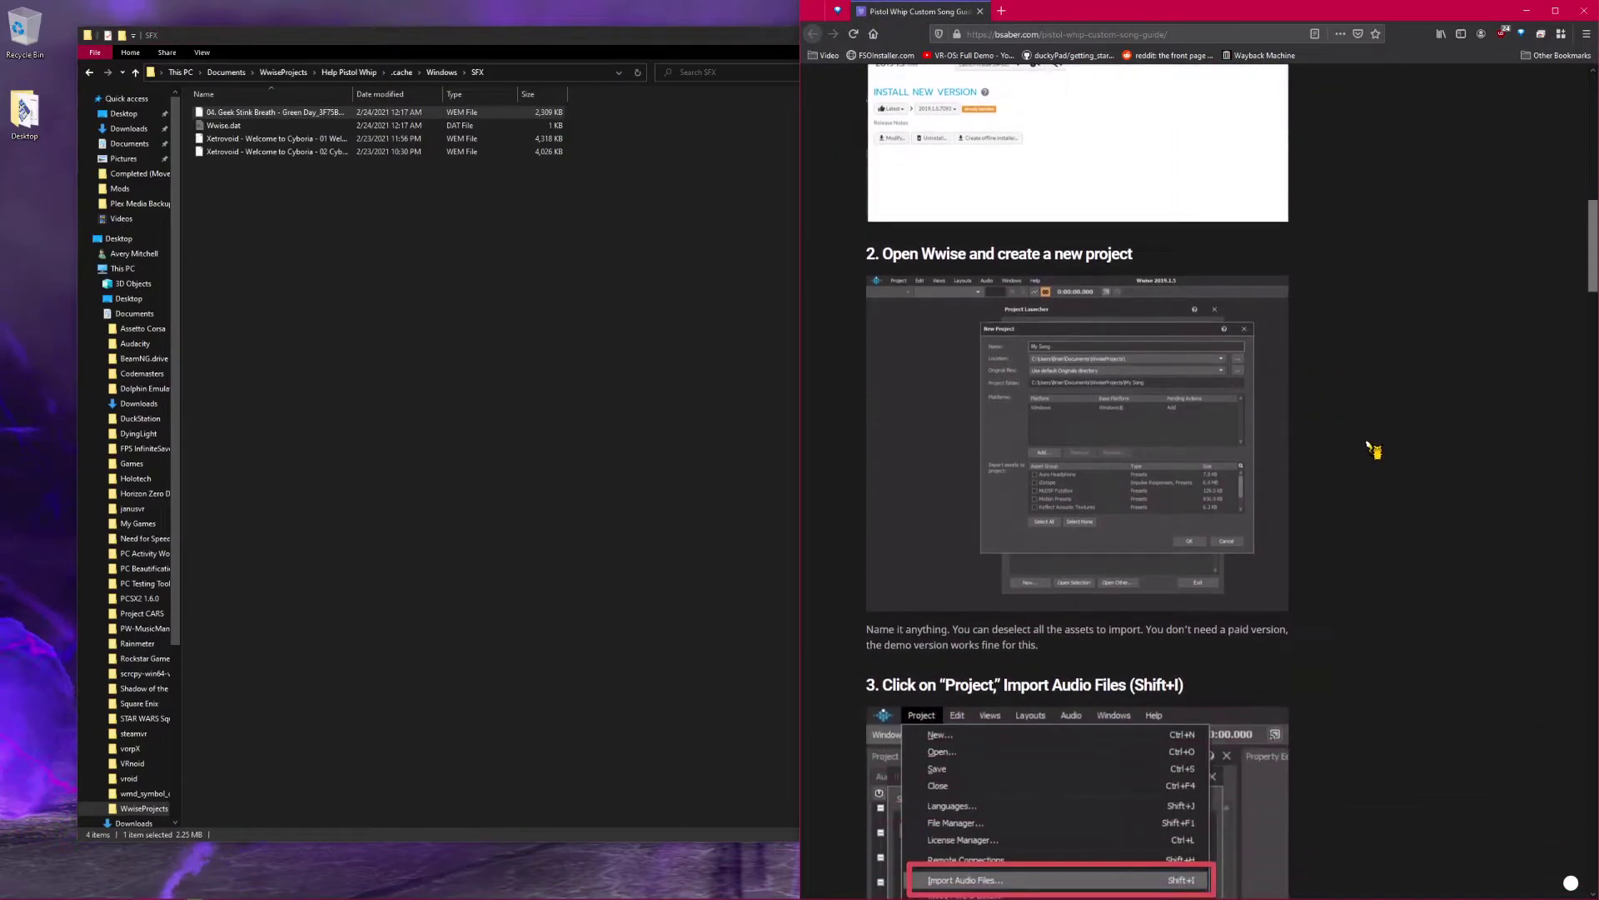
scroll(1355, 450, down, 3)
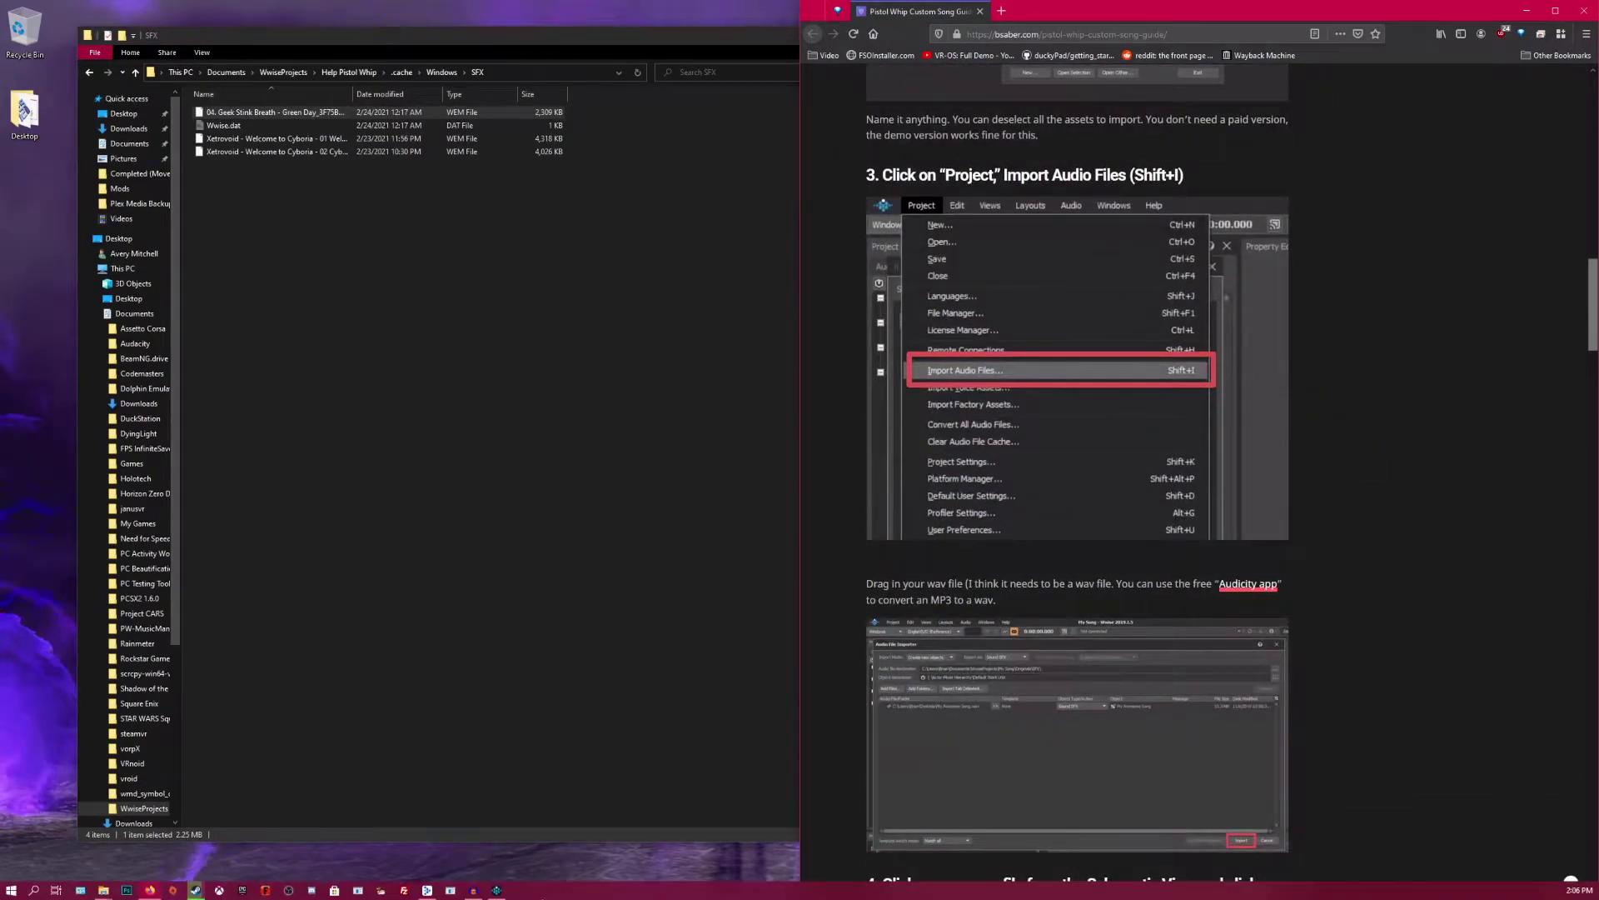
Launch Audacity and open '10. Brain Stew' from the Green Day album folder
click(473, 890)
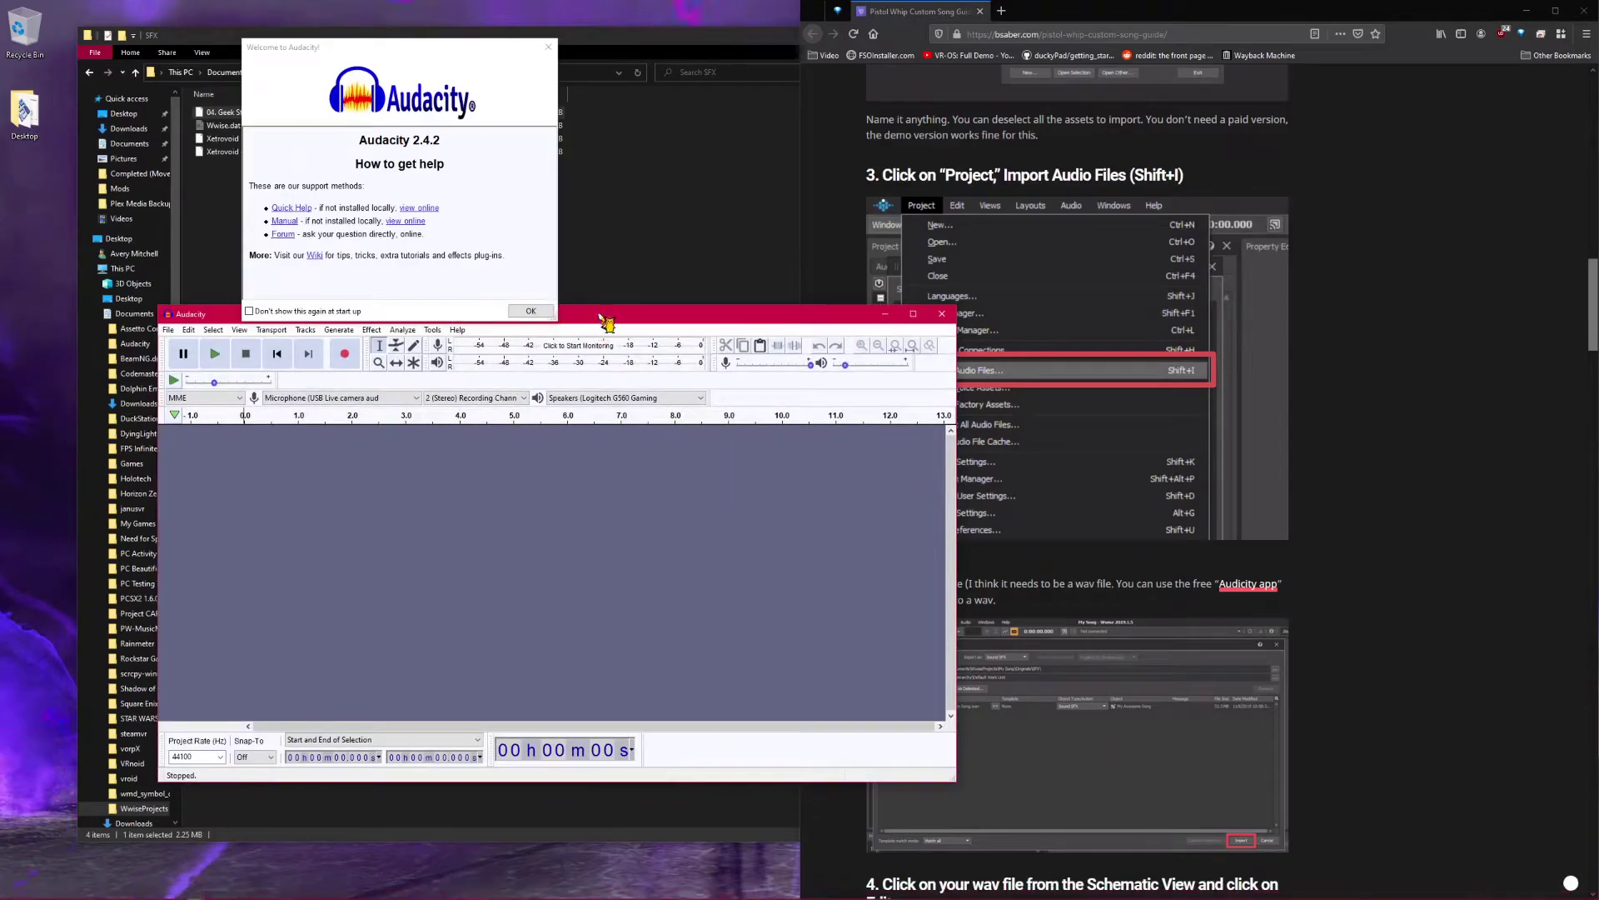
drag(609, 317, 1175, 104)
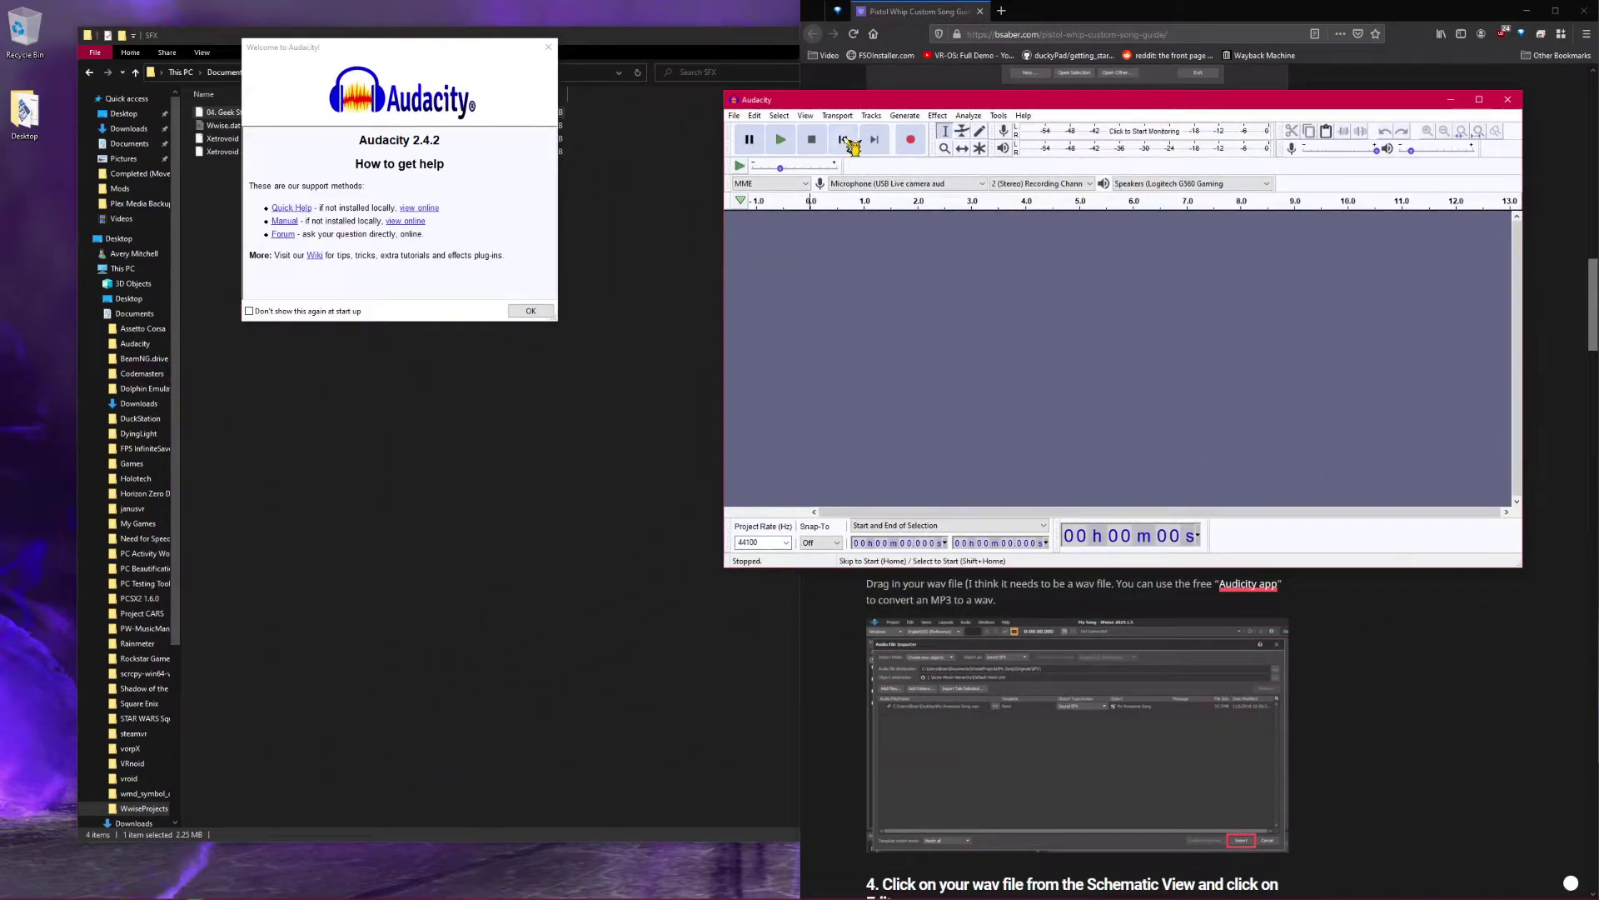
click(738, 118)
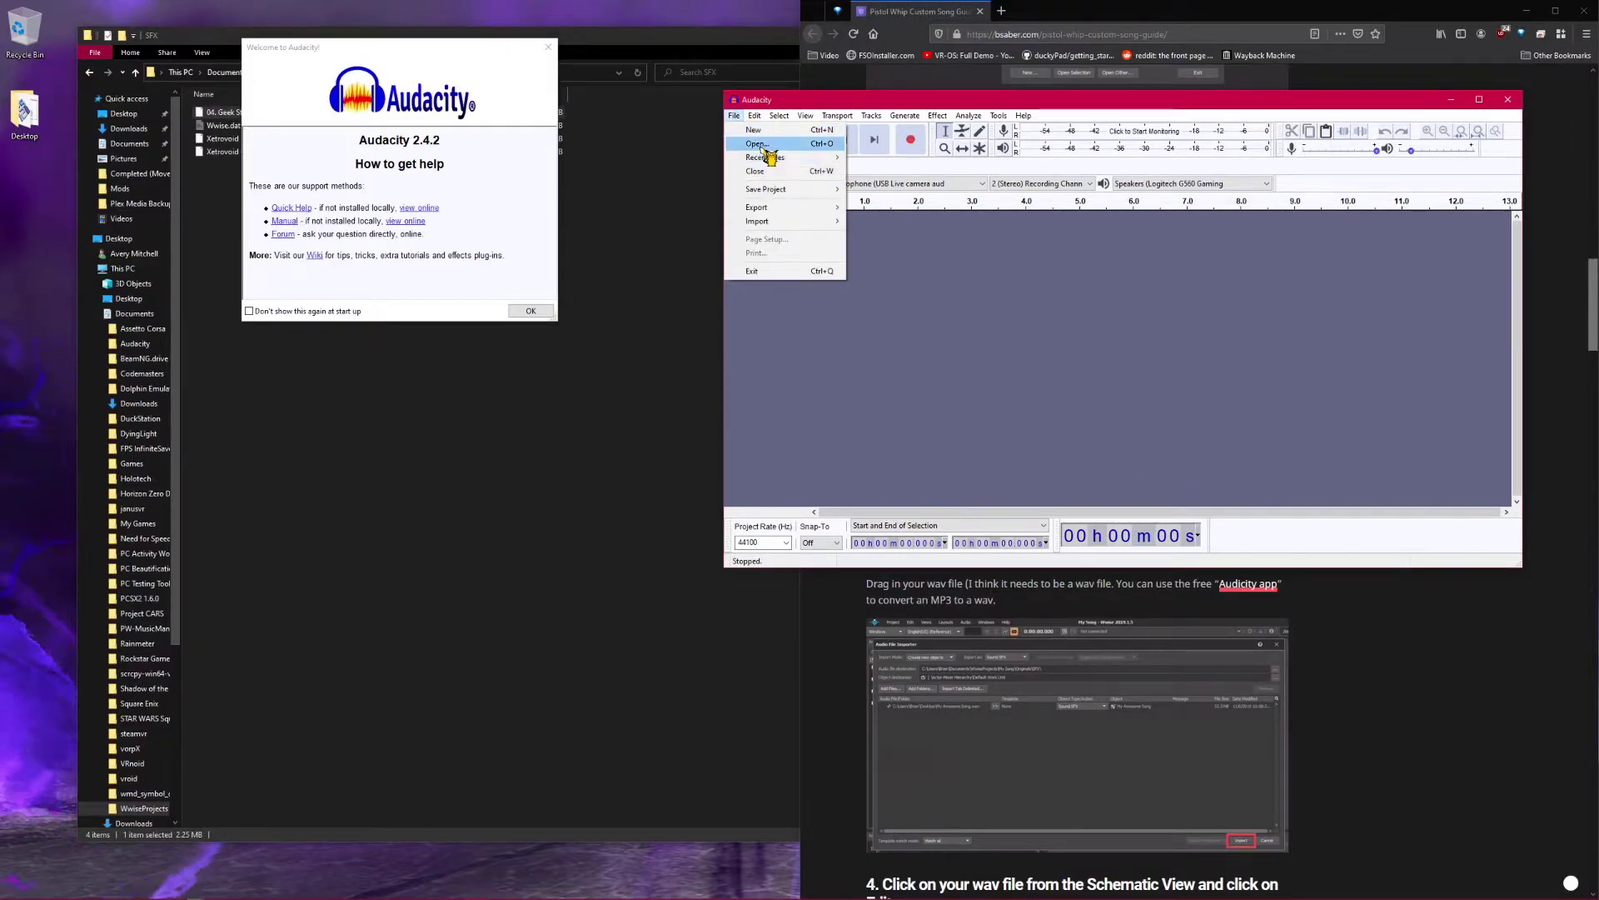
click(760, 145)
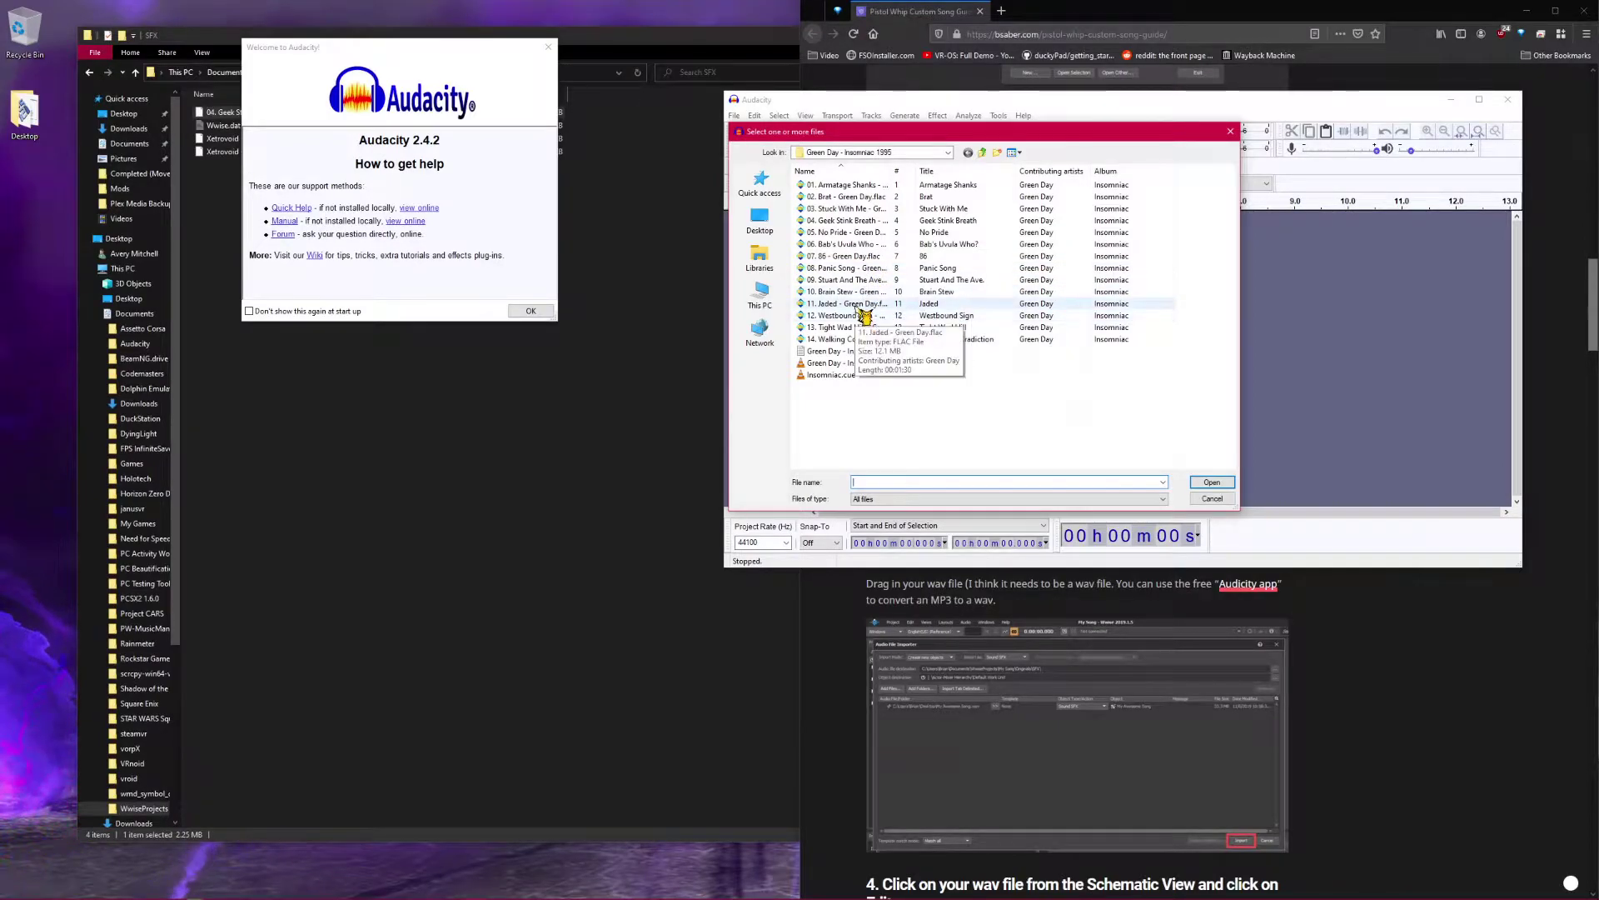
click(856, 305)
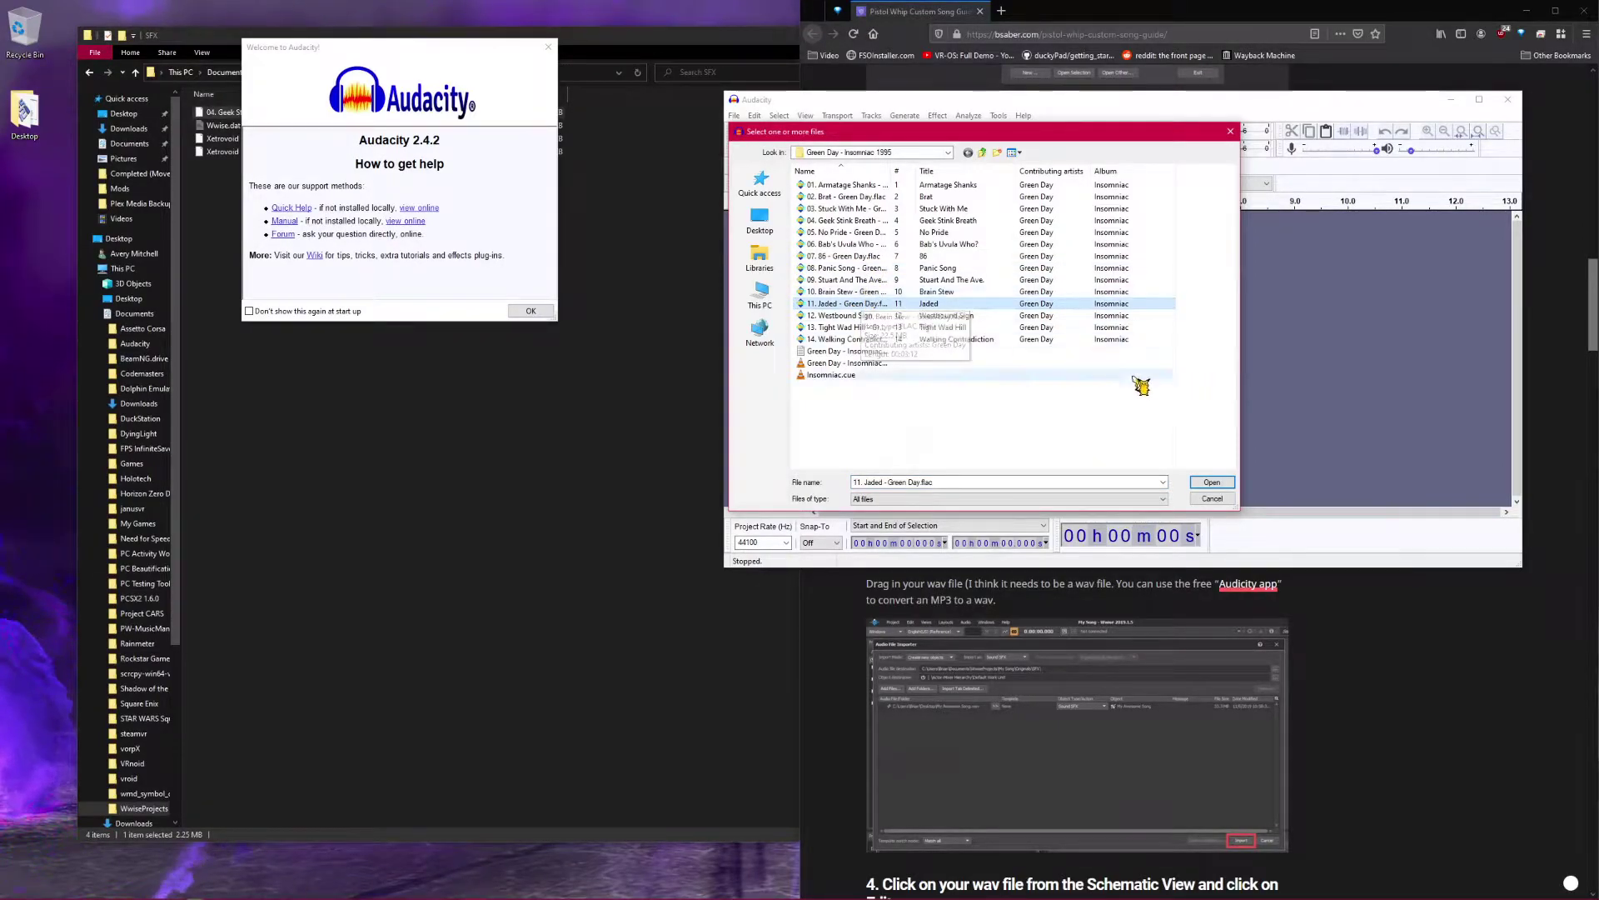
double_click(858, 292)
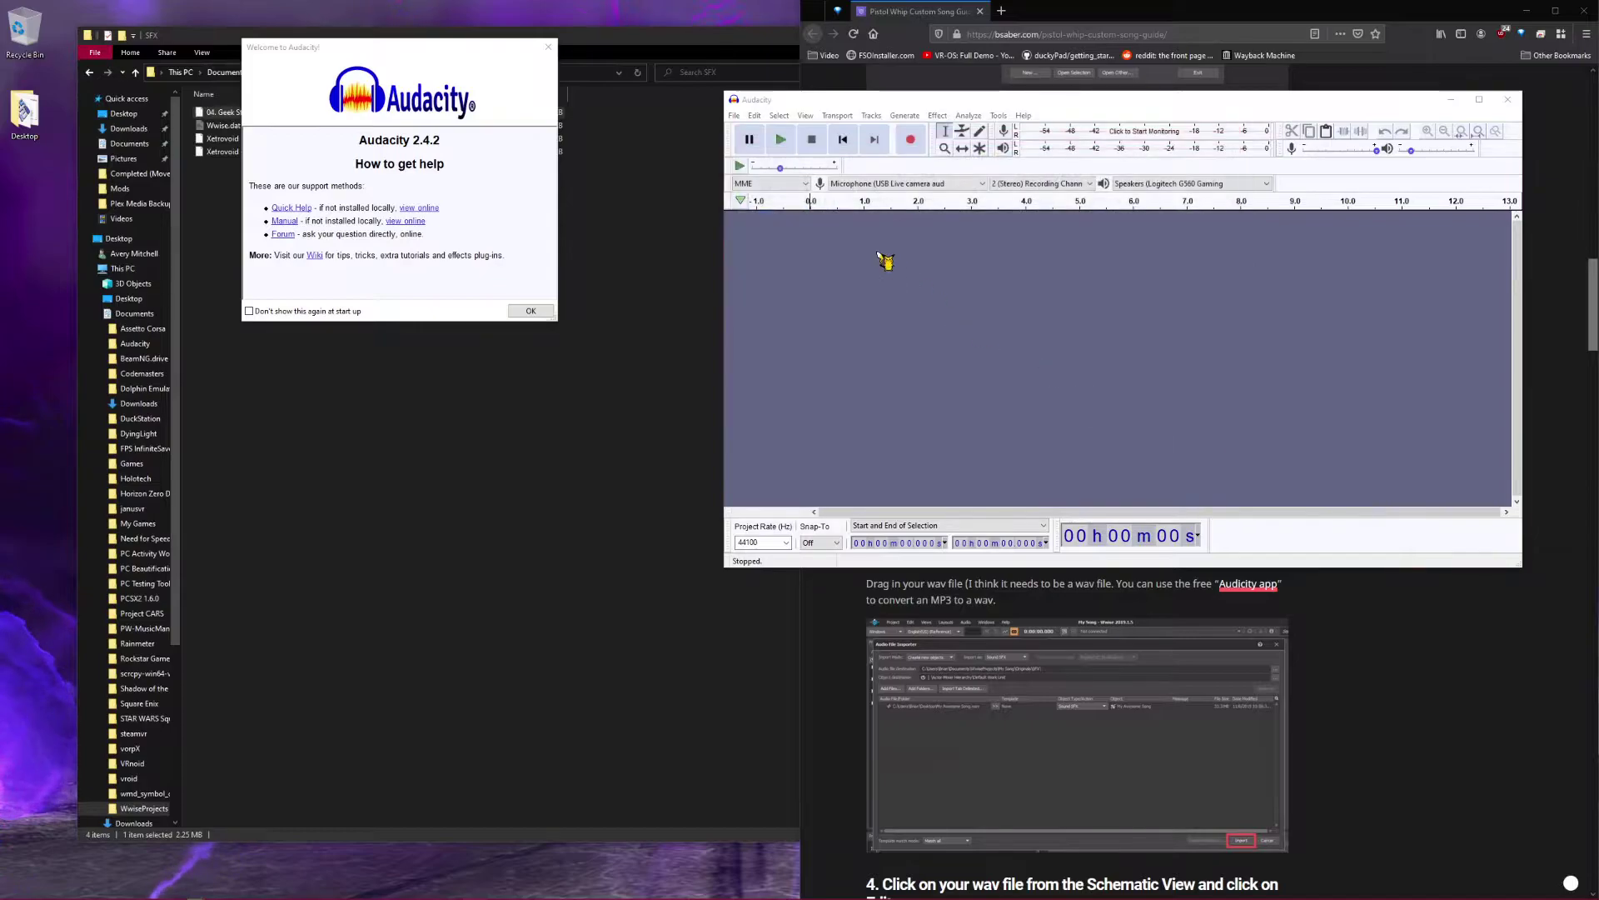
Export Brain Stew as '10. Brain Stew - Green Day.wav' to the Desktop, then switch to Wwise
click(734, 116)
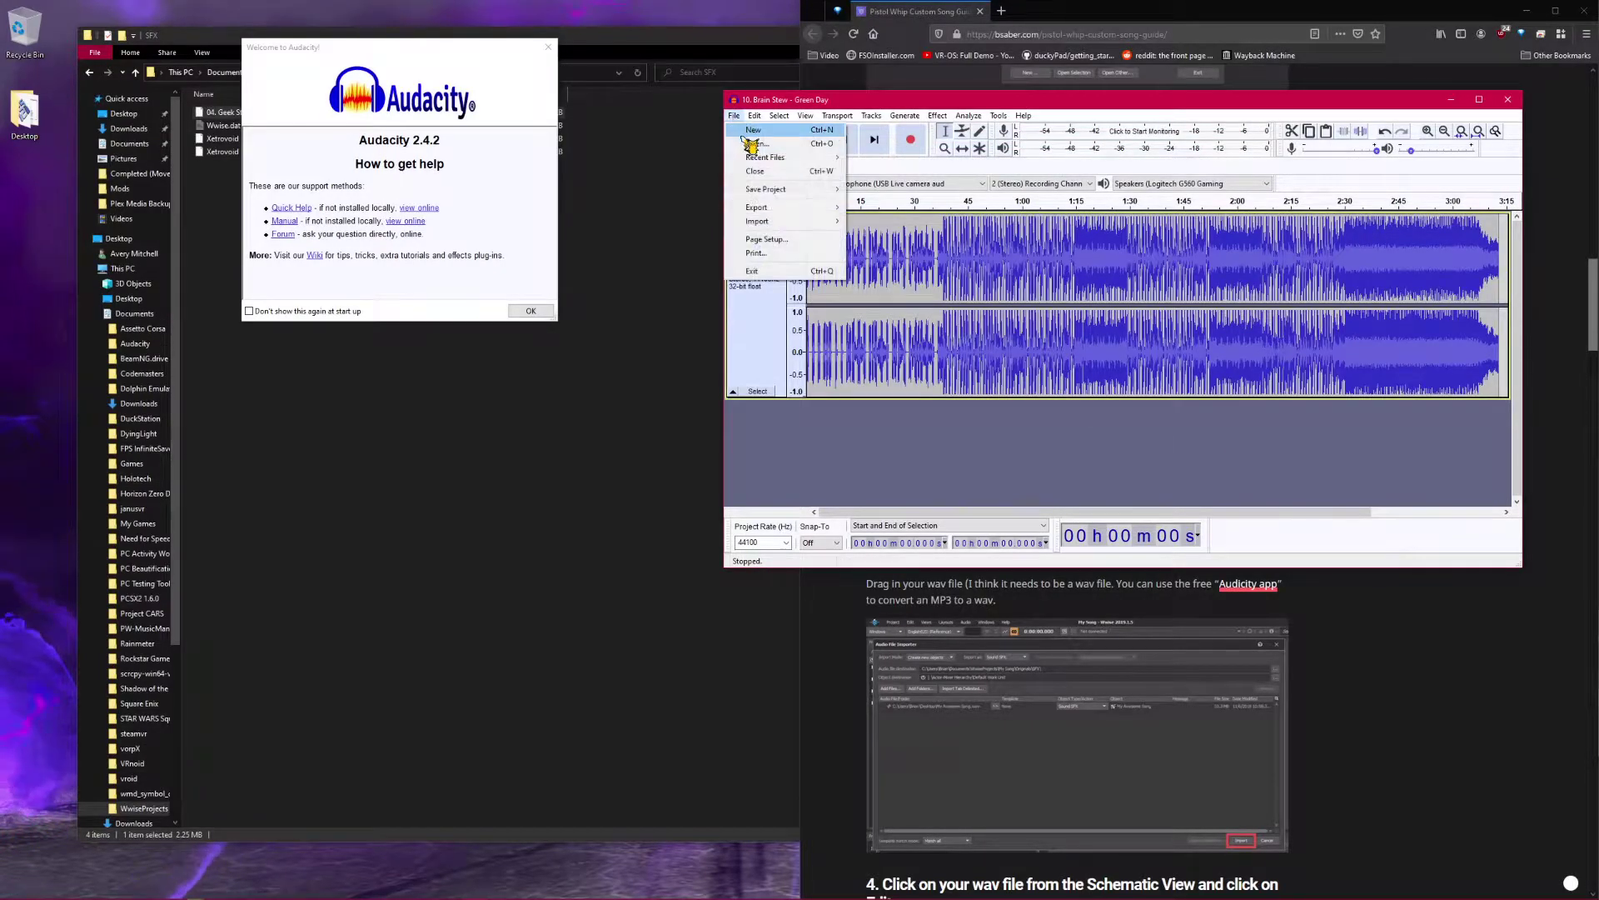
mouse_move(764, 207)
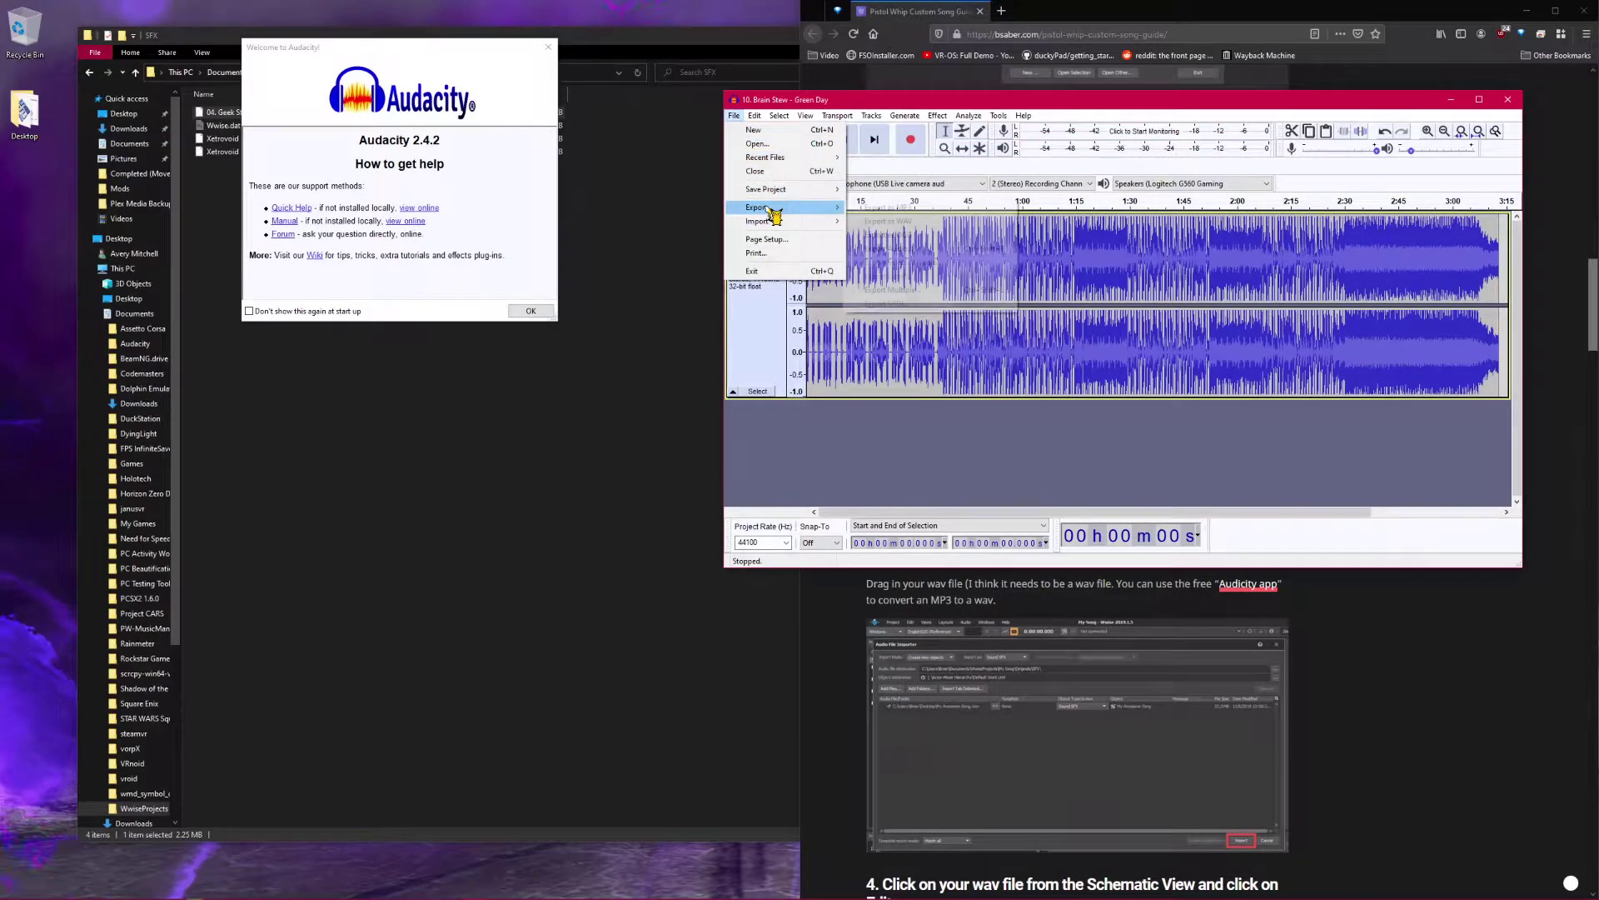
click(915, 222)
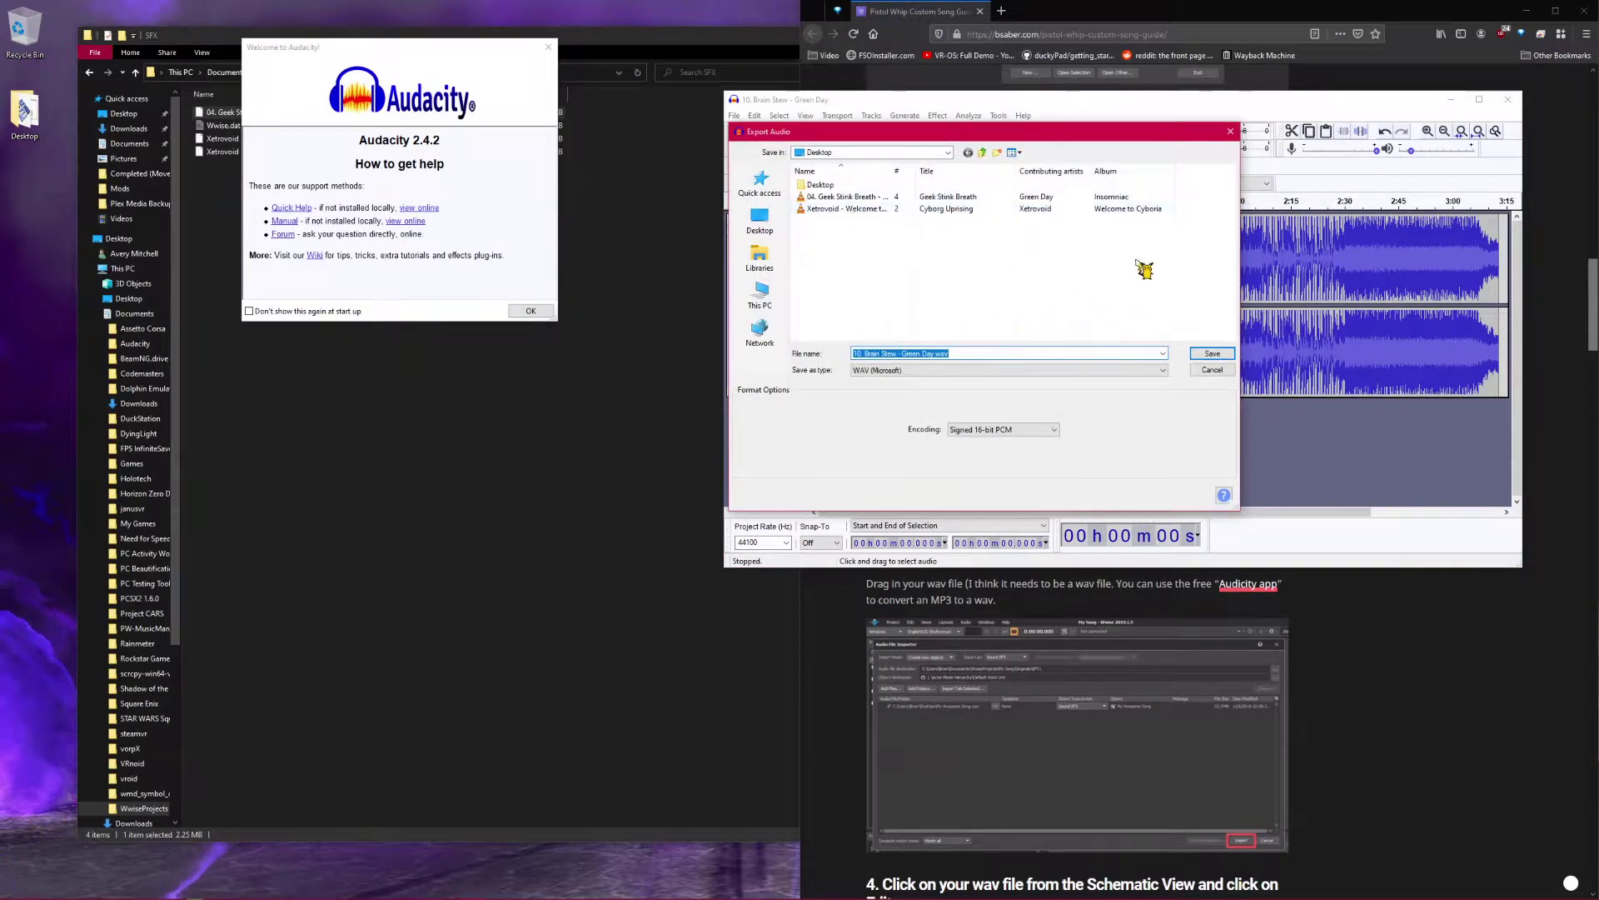
click(1211, 353)
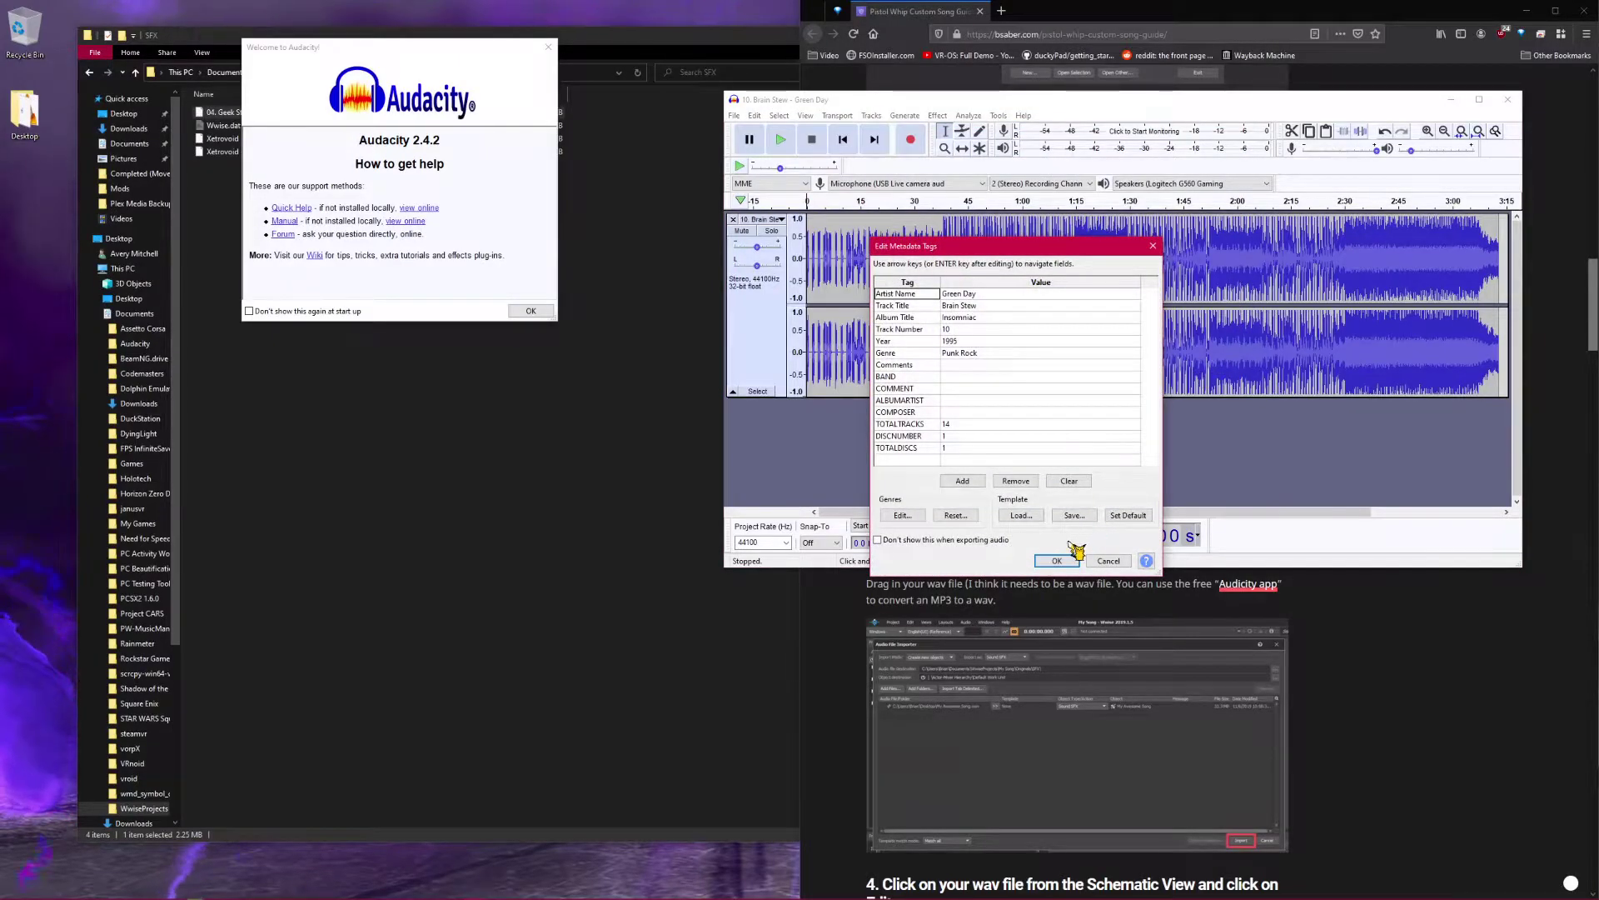
click(1054, 561)
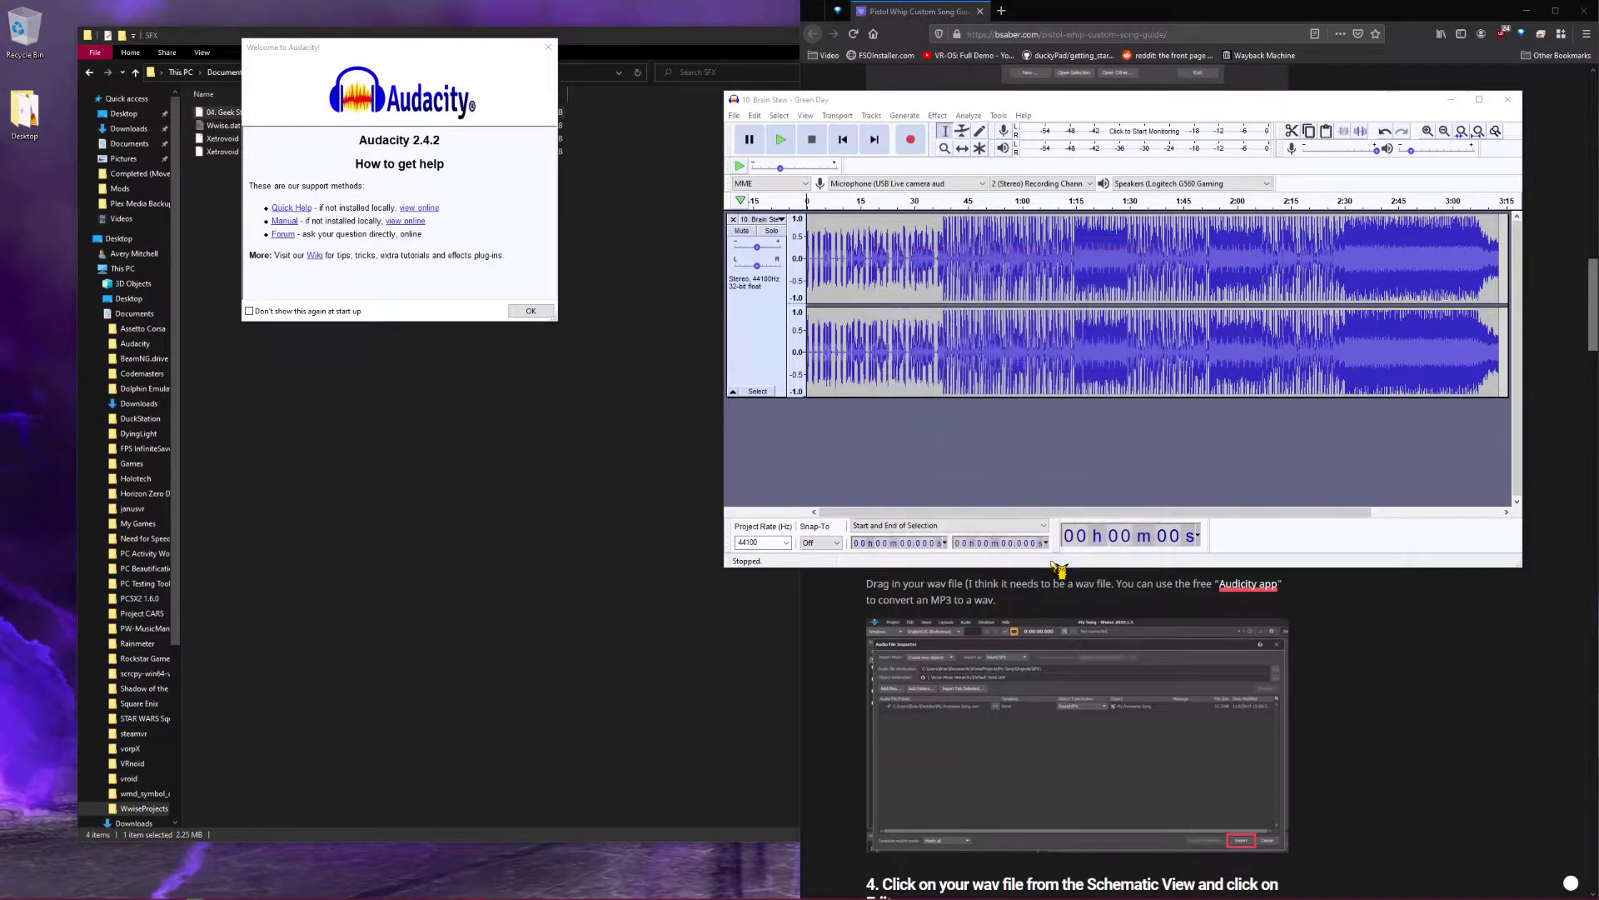
click(1450, 99)
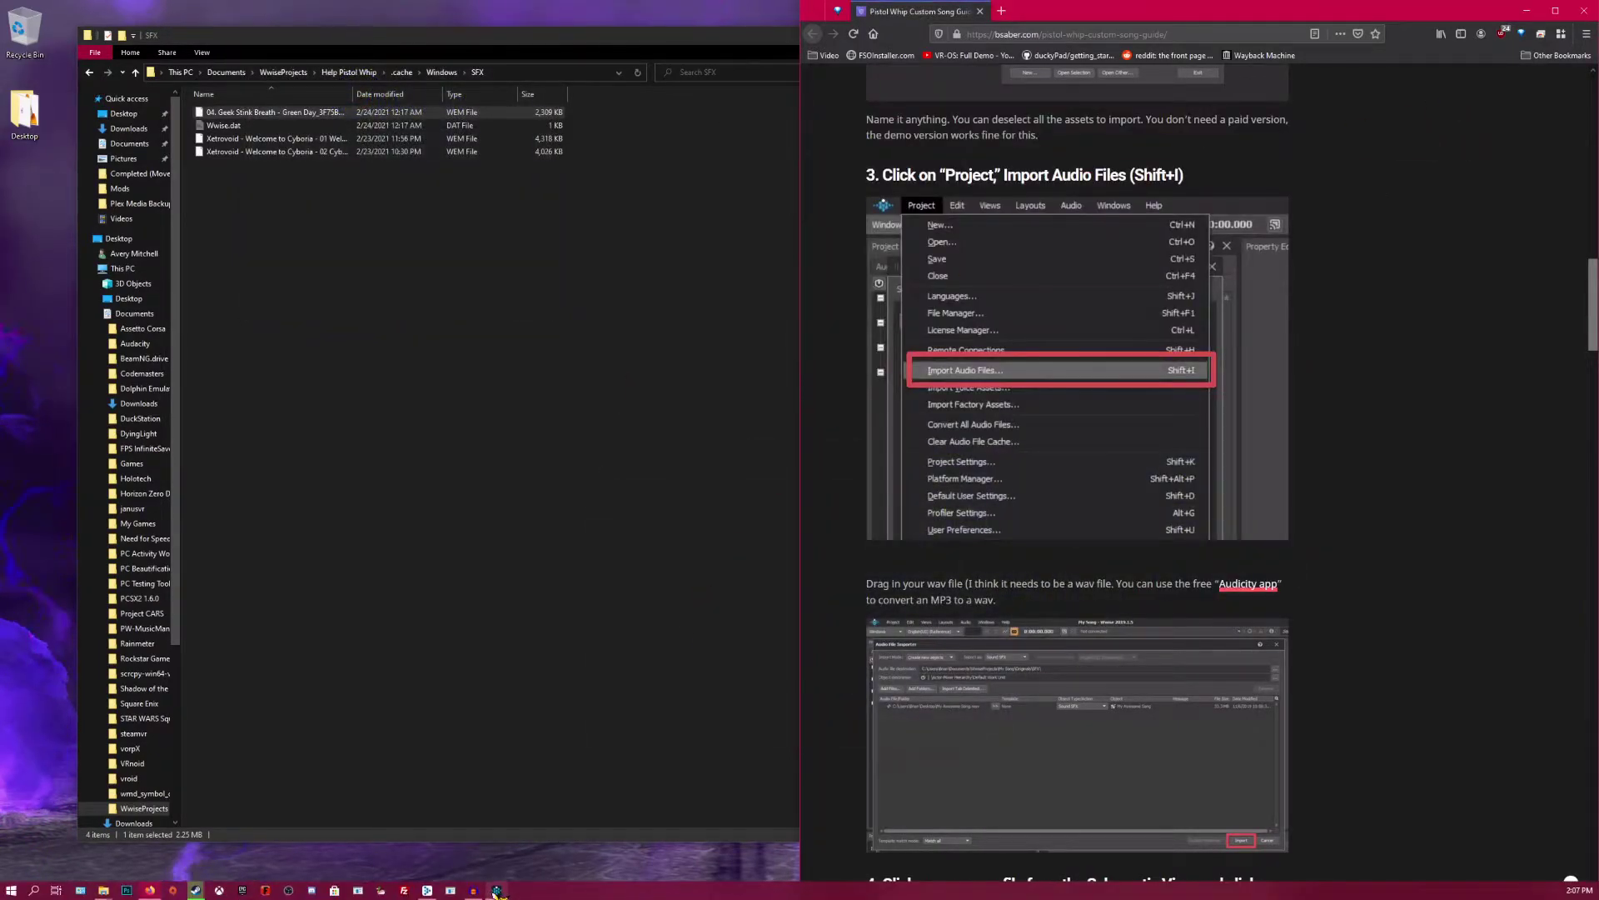
click(495, 890)
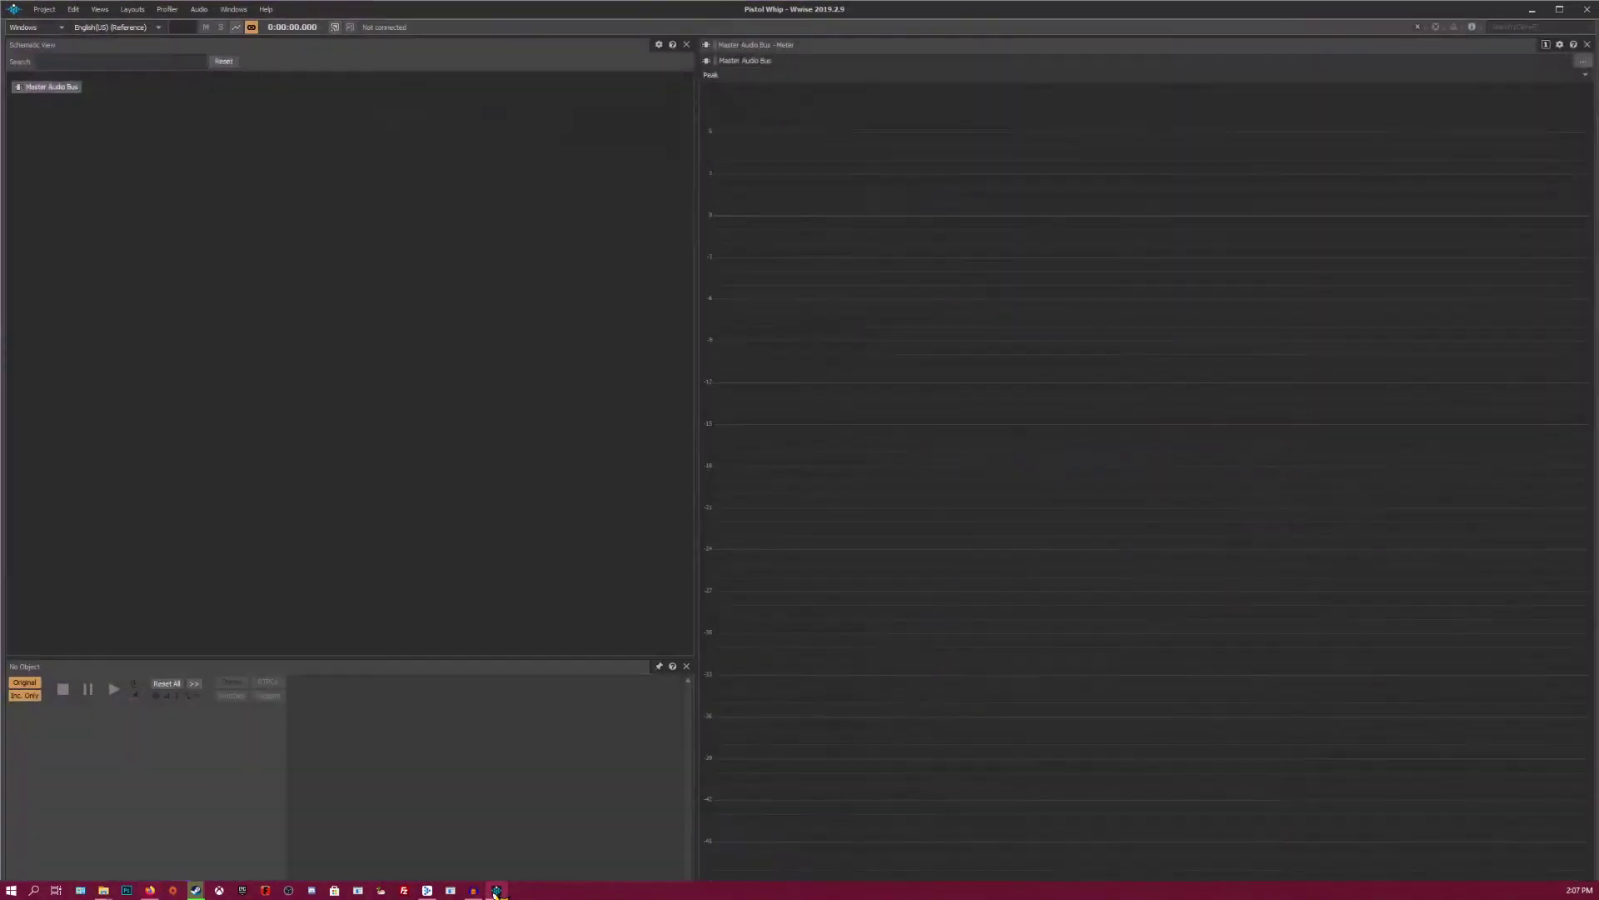
Add '10. Brain Stew - Green Day.wav' from the Desktop to Wwise's Audio File Importer as Sound SFX
click(45, 10)
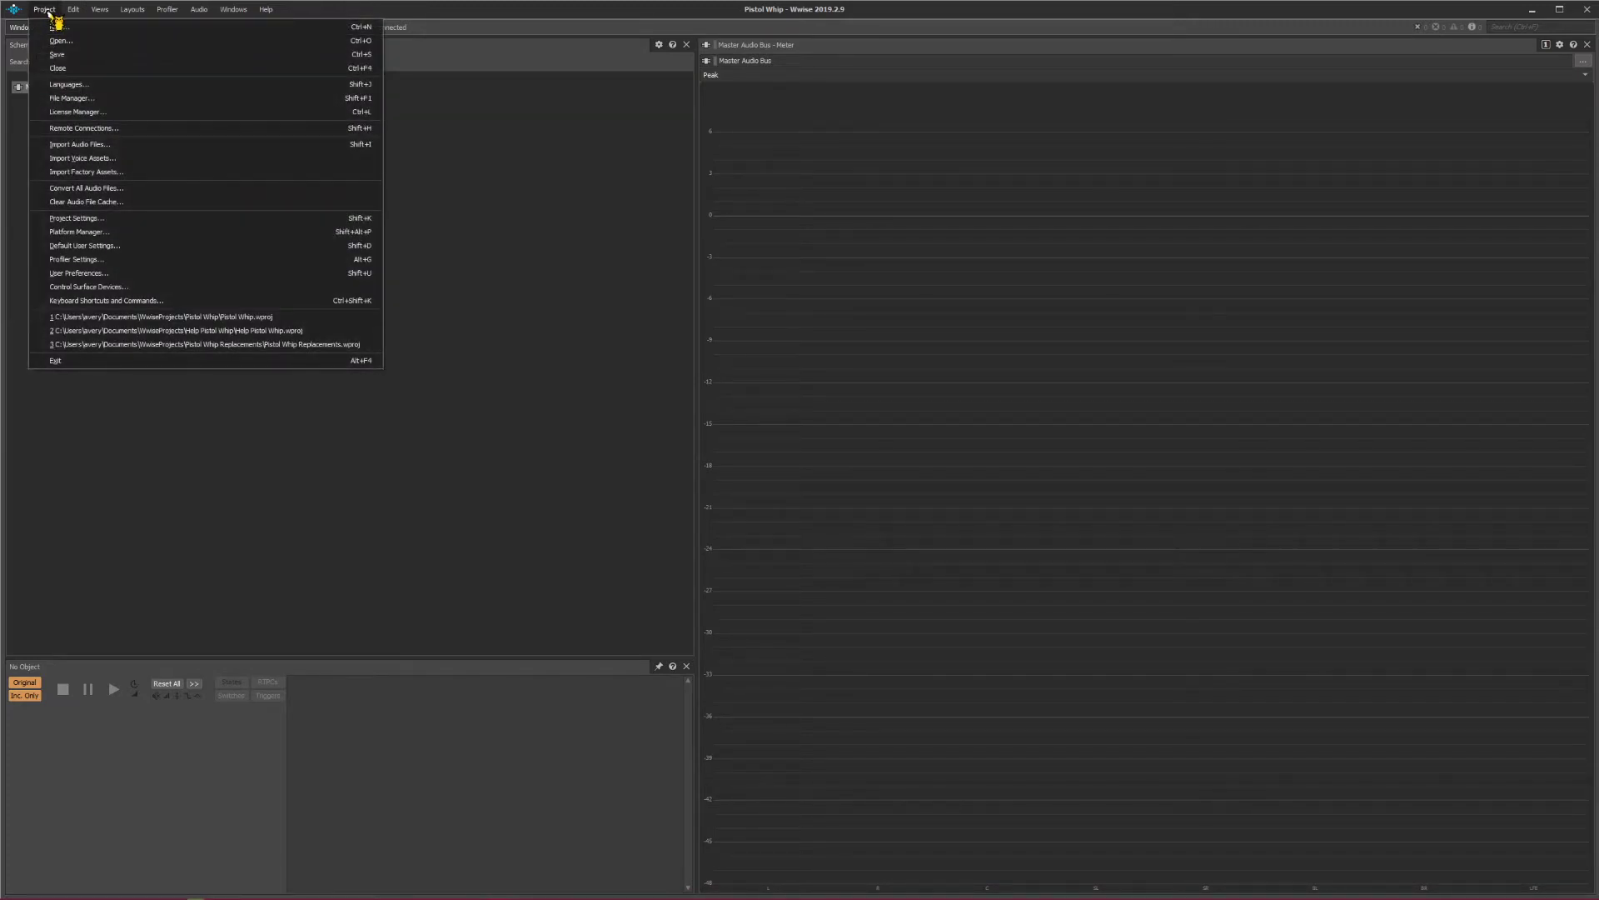
click(119, 147)
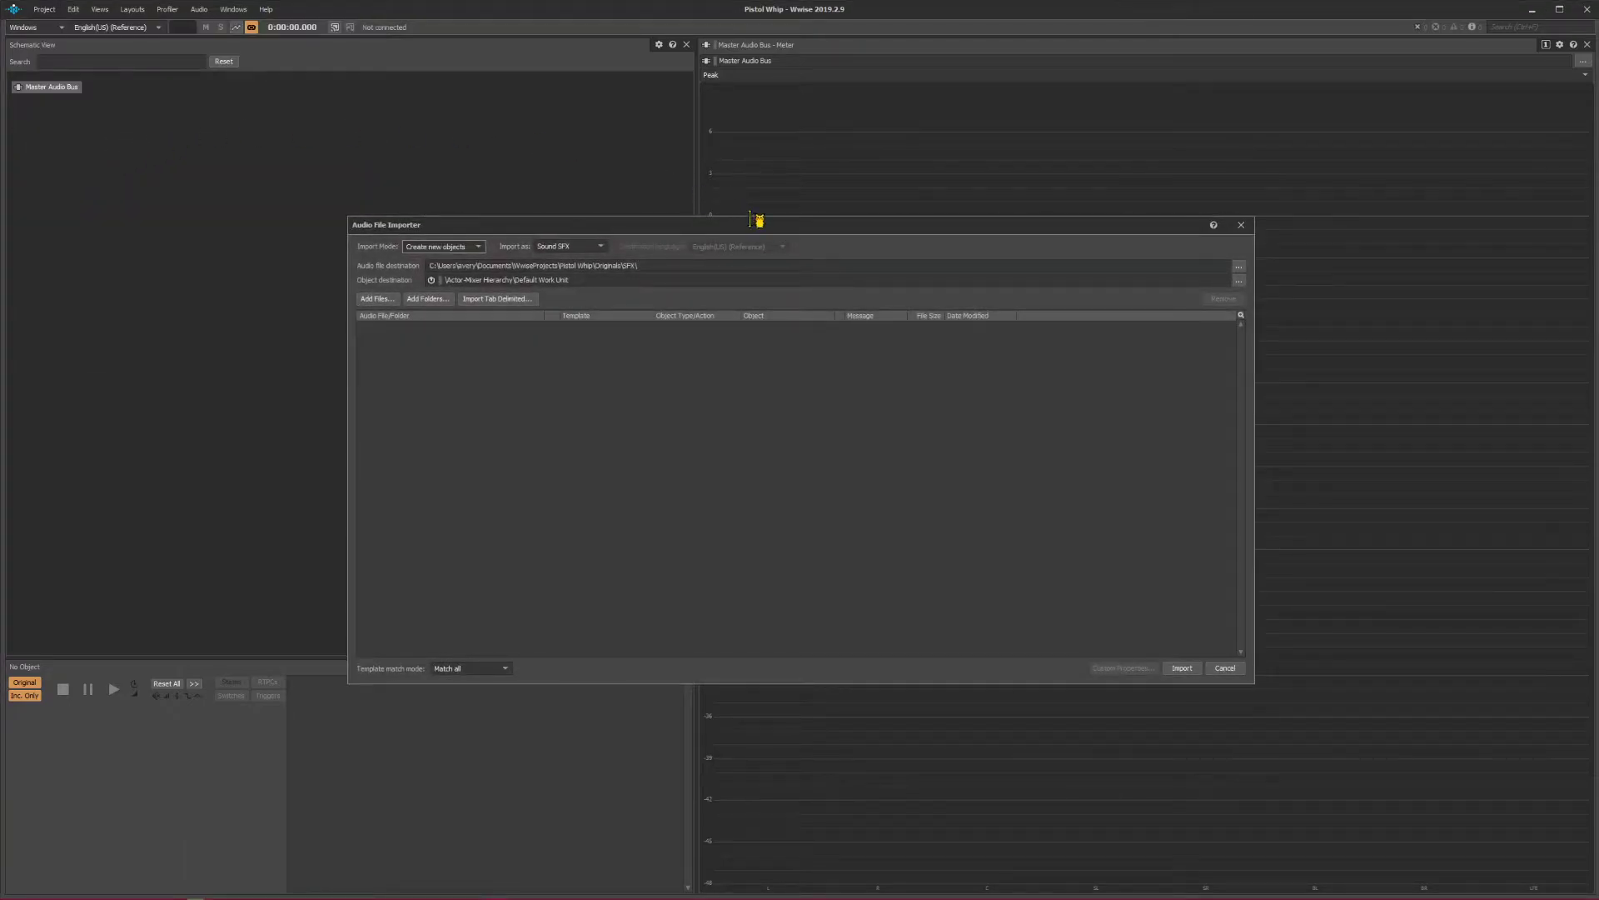
drag(750, 218, 903, 84)
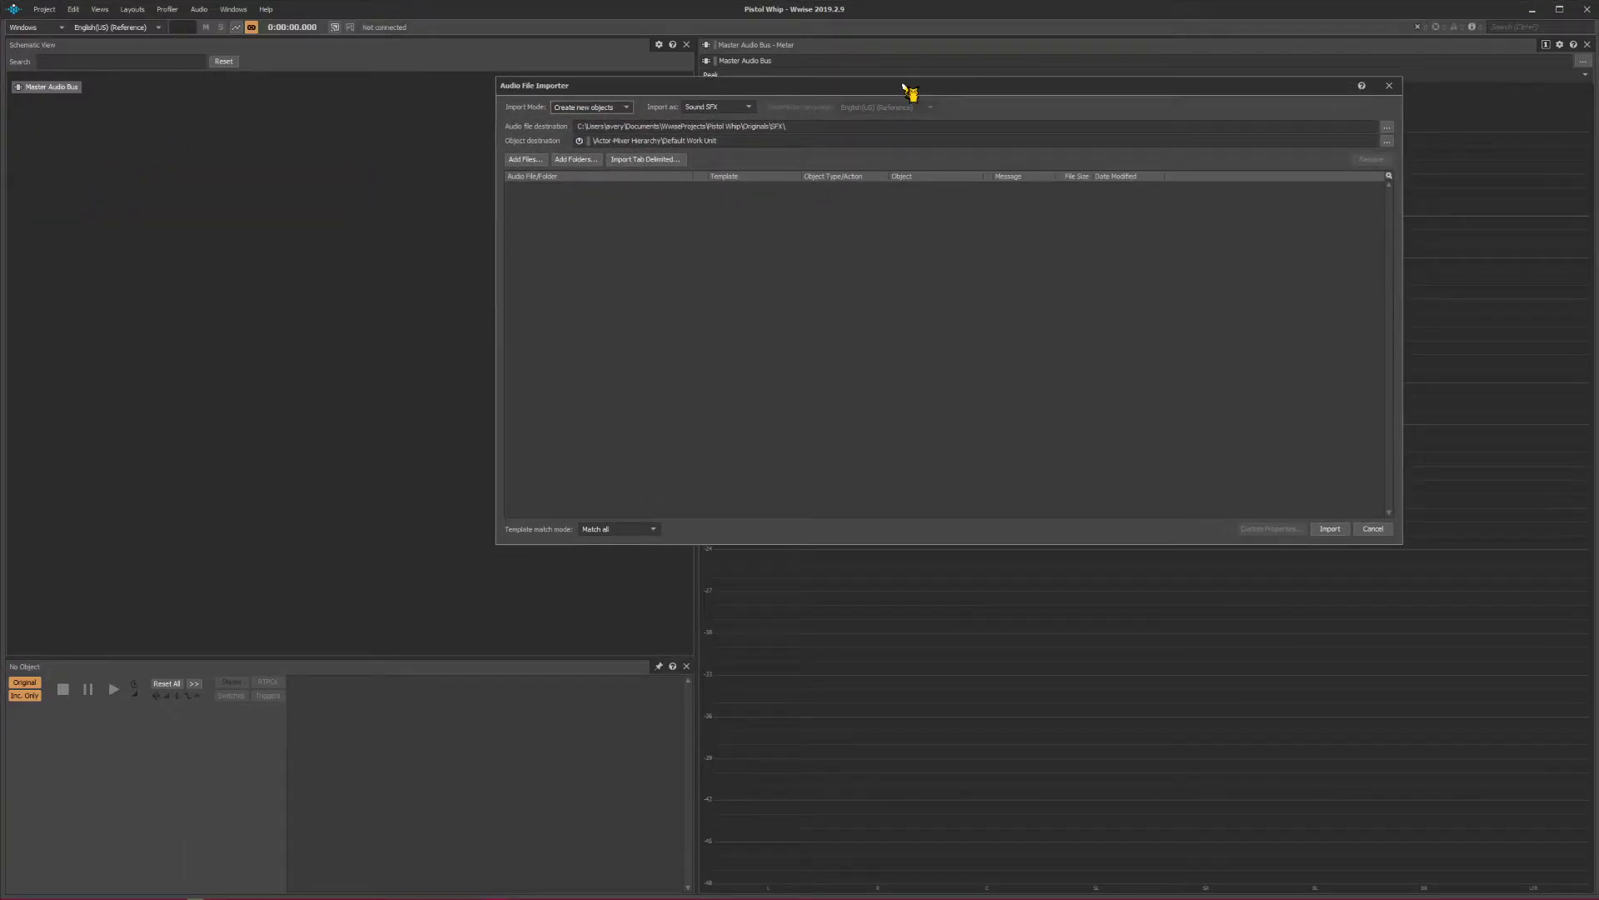
click(536, 160)
drag(960, 101, 982, 195)
drag(845, 187, 863, 78)
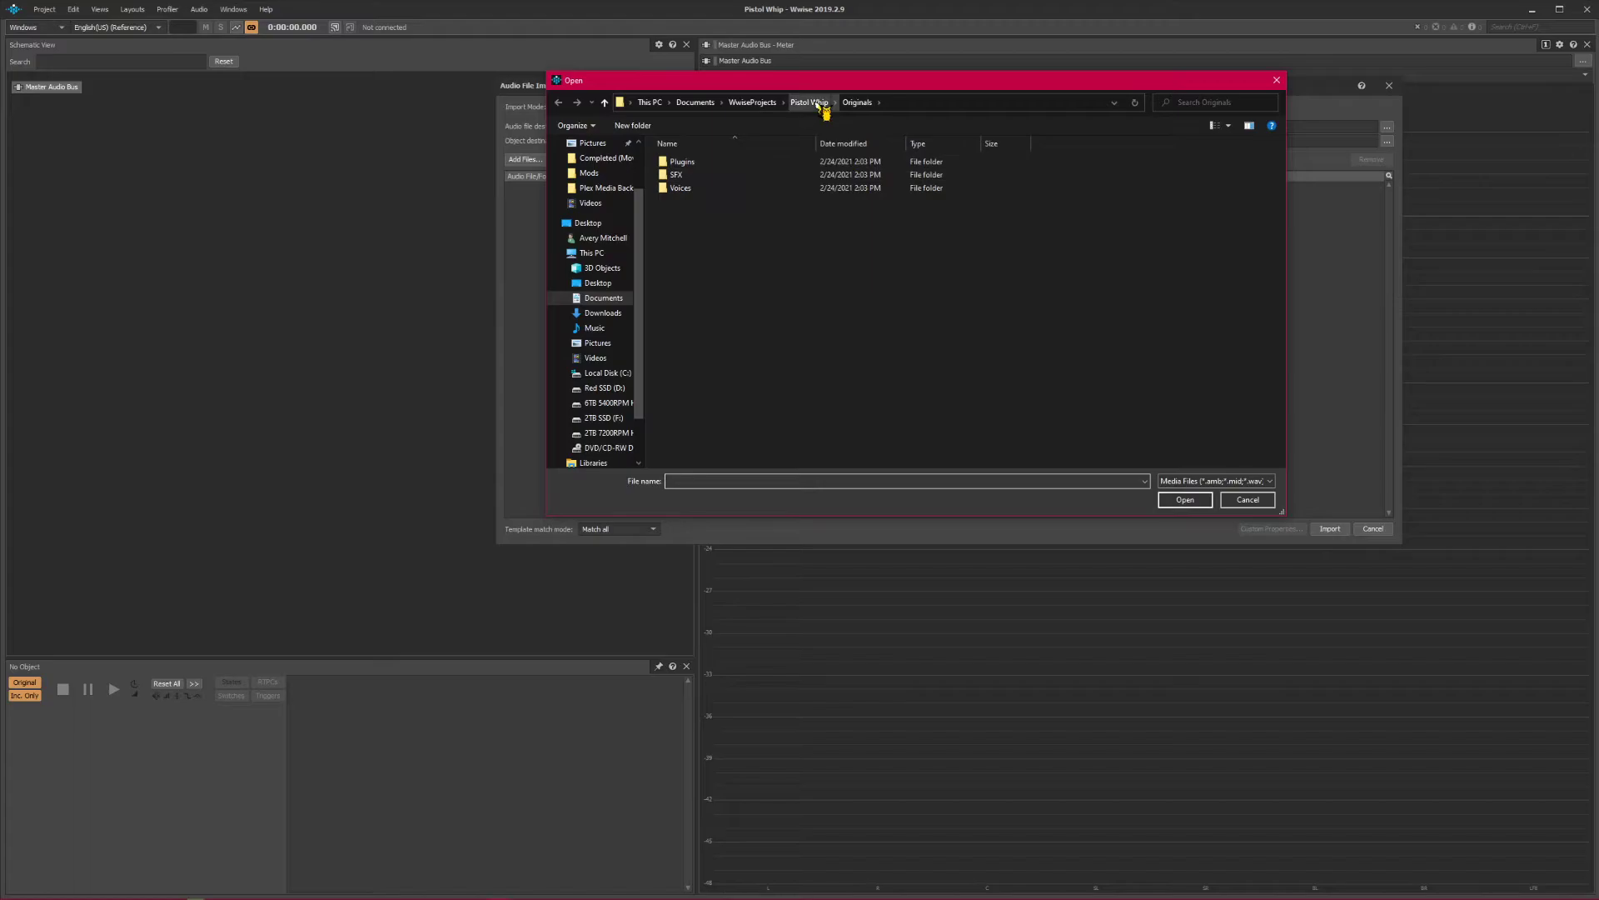
drag(827, 80, 959, 78)
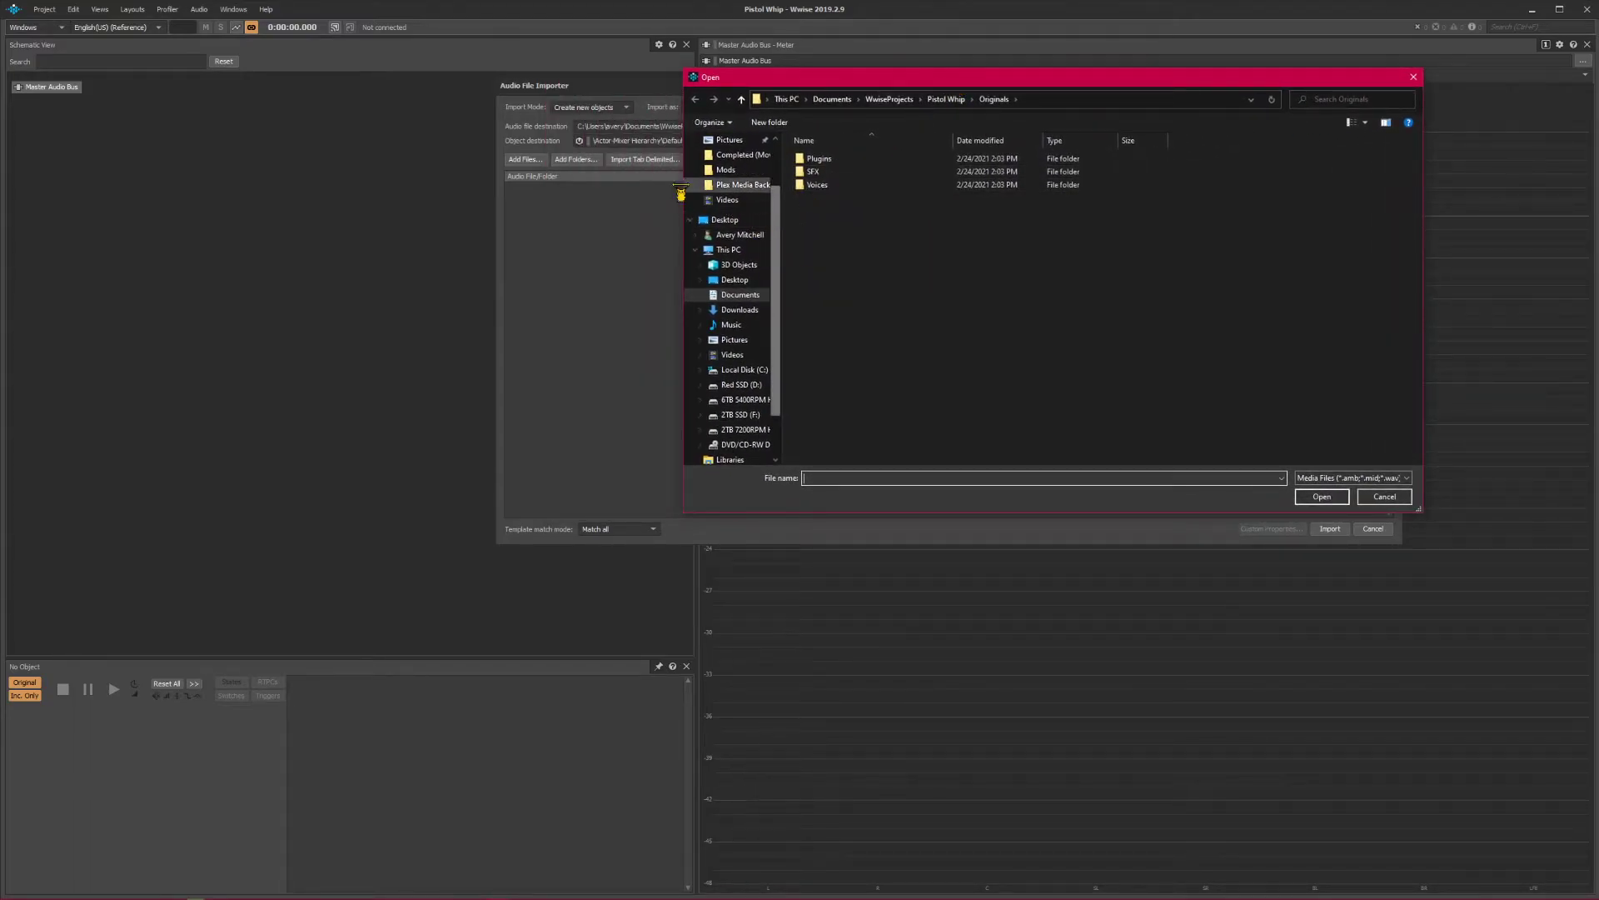
click(730, 280)
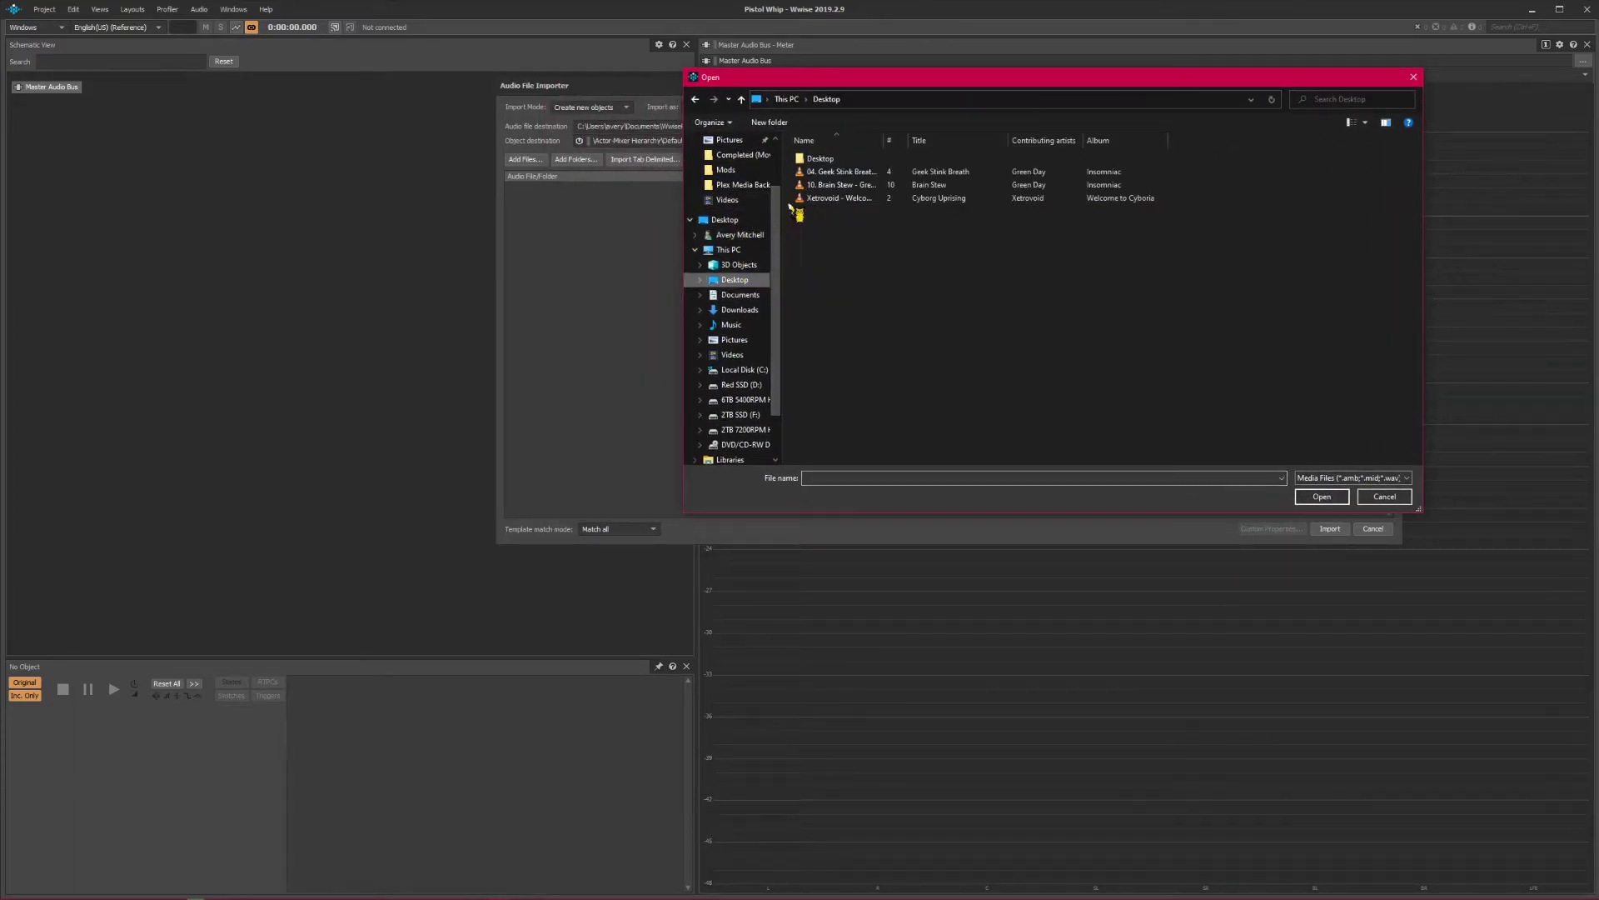
click(859, 186)
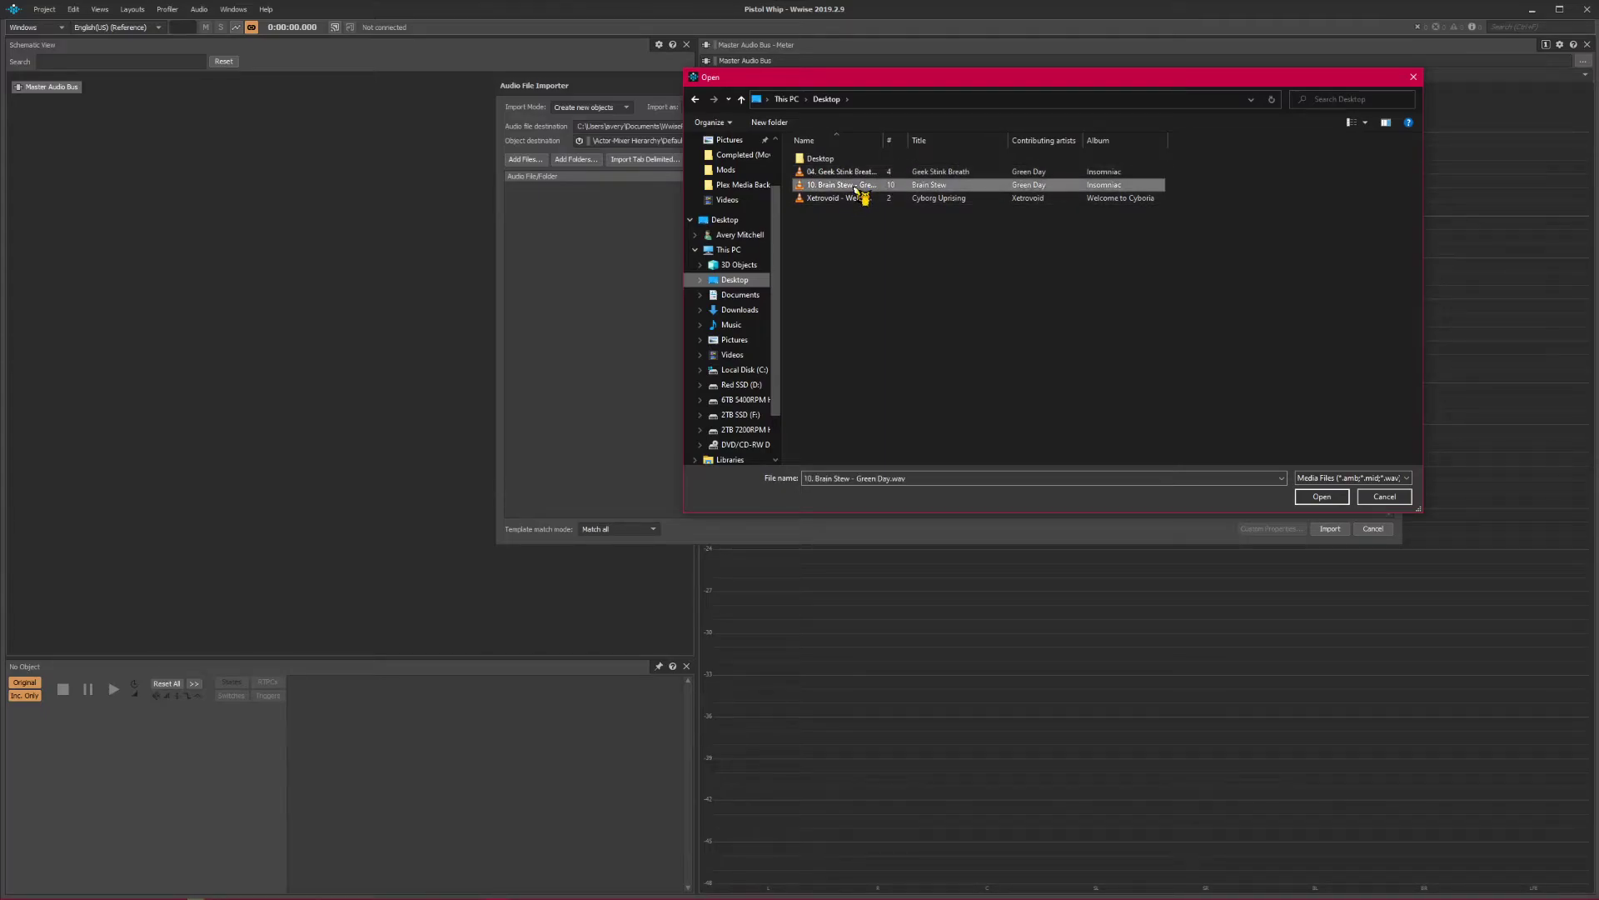
click(1323, 498)
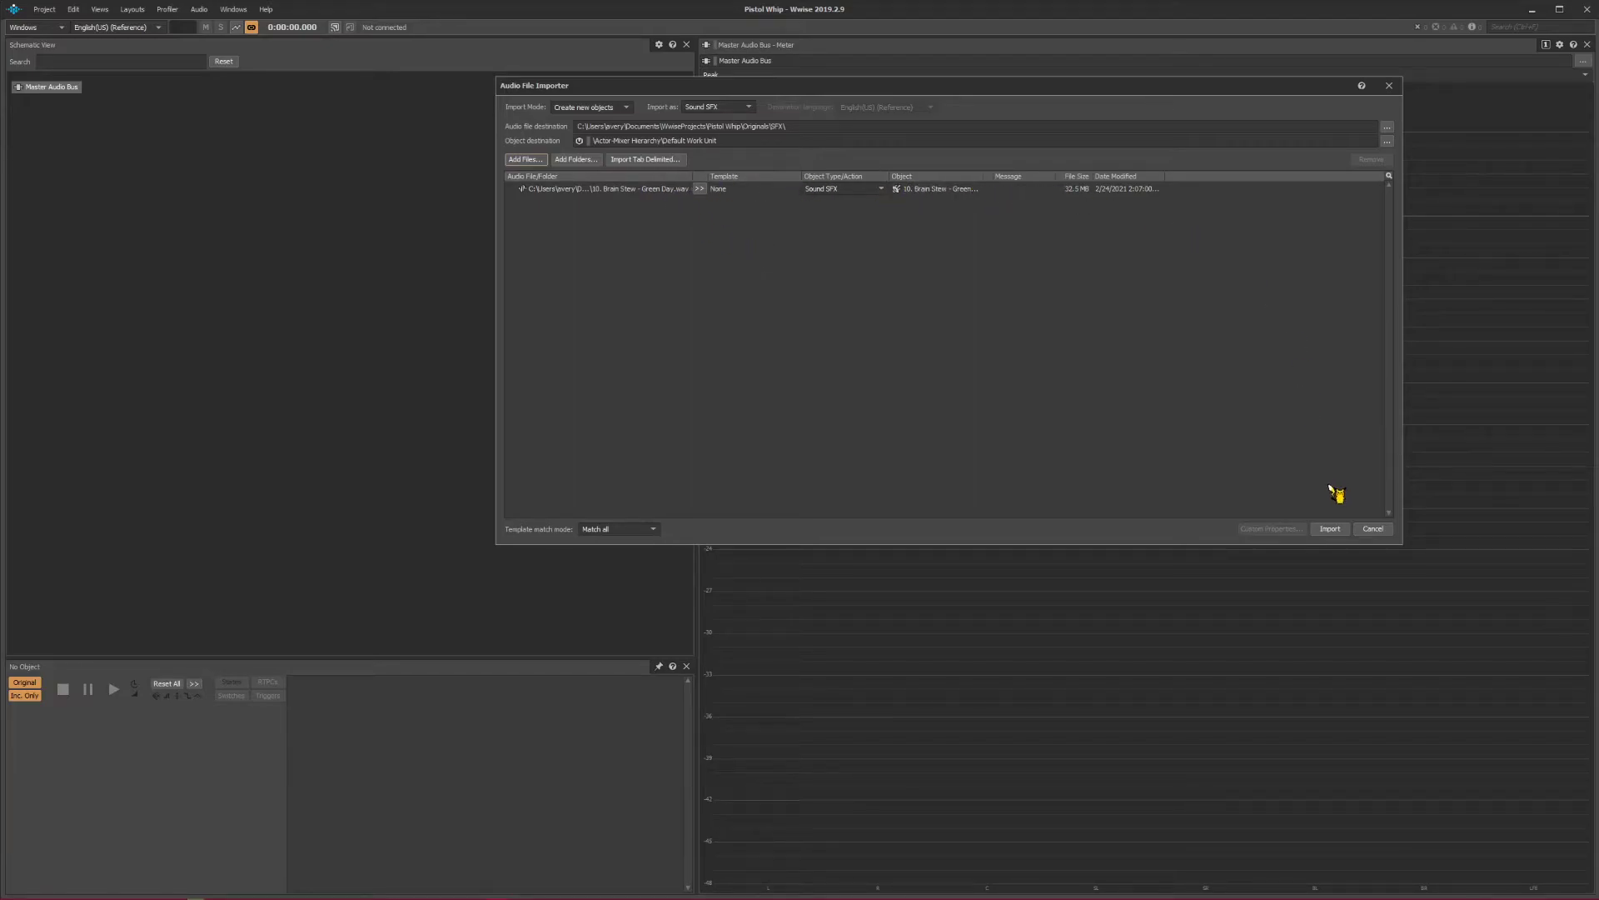
Import the WAV and open the 10_Brain Stew - Green Day sound's Conversion settings under Master Audio Bus
click(1335, 528)
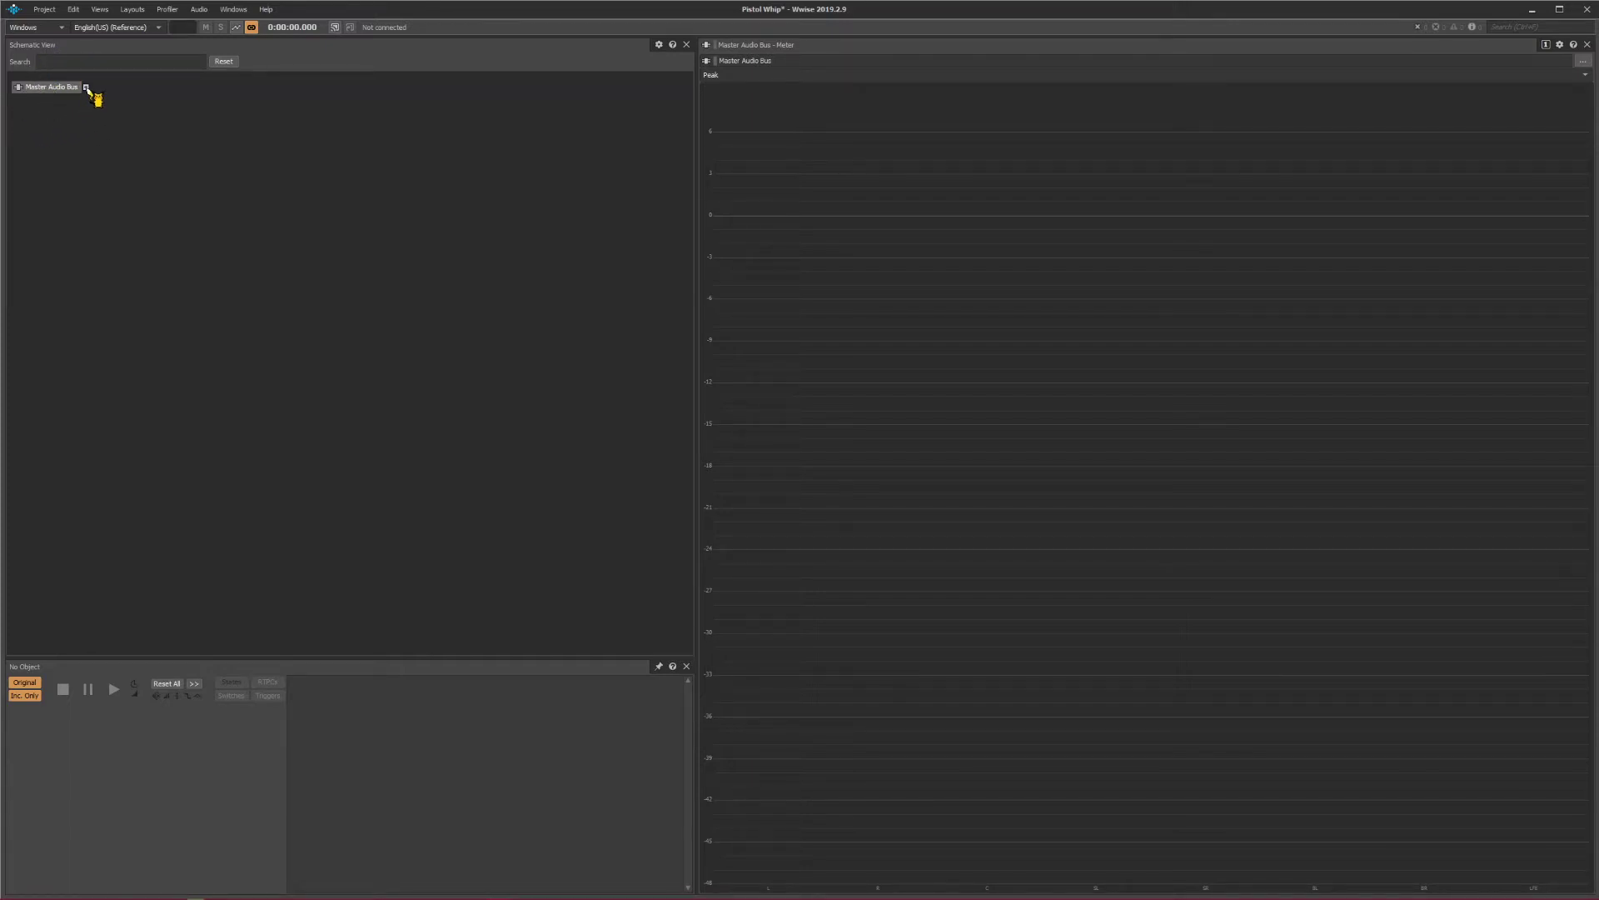
click(86, 87)
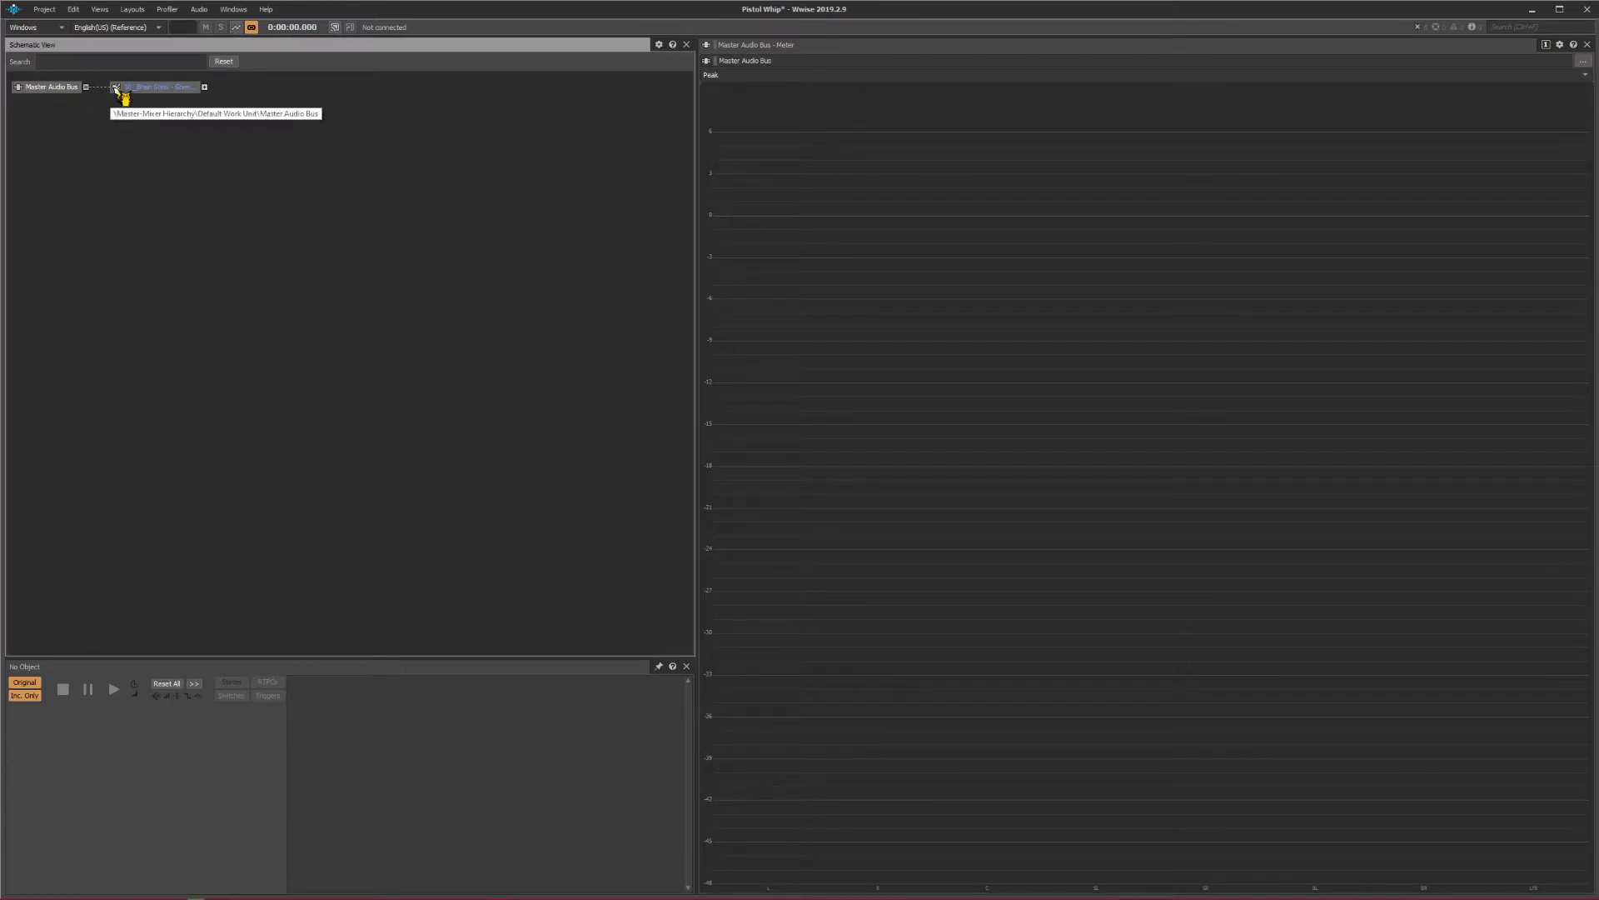
right_click(168, 89)
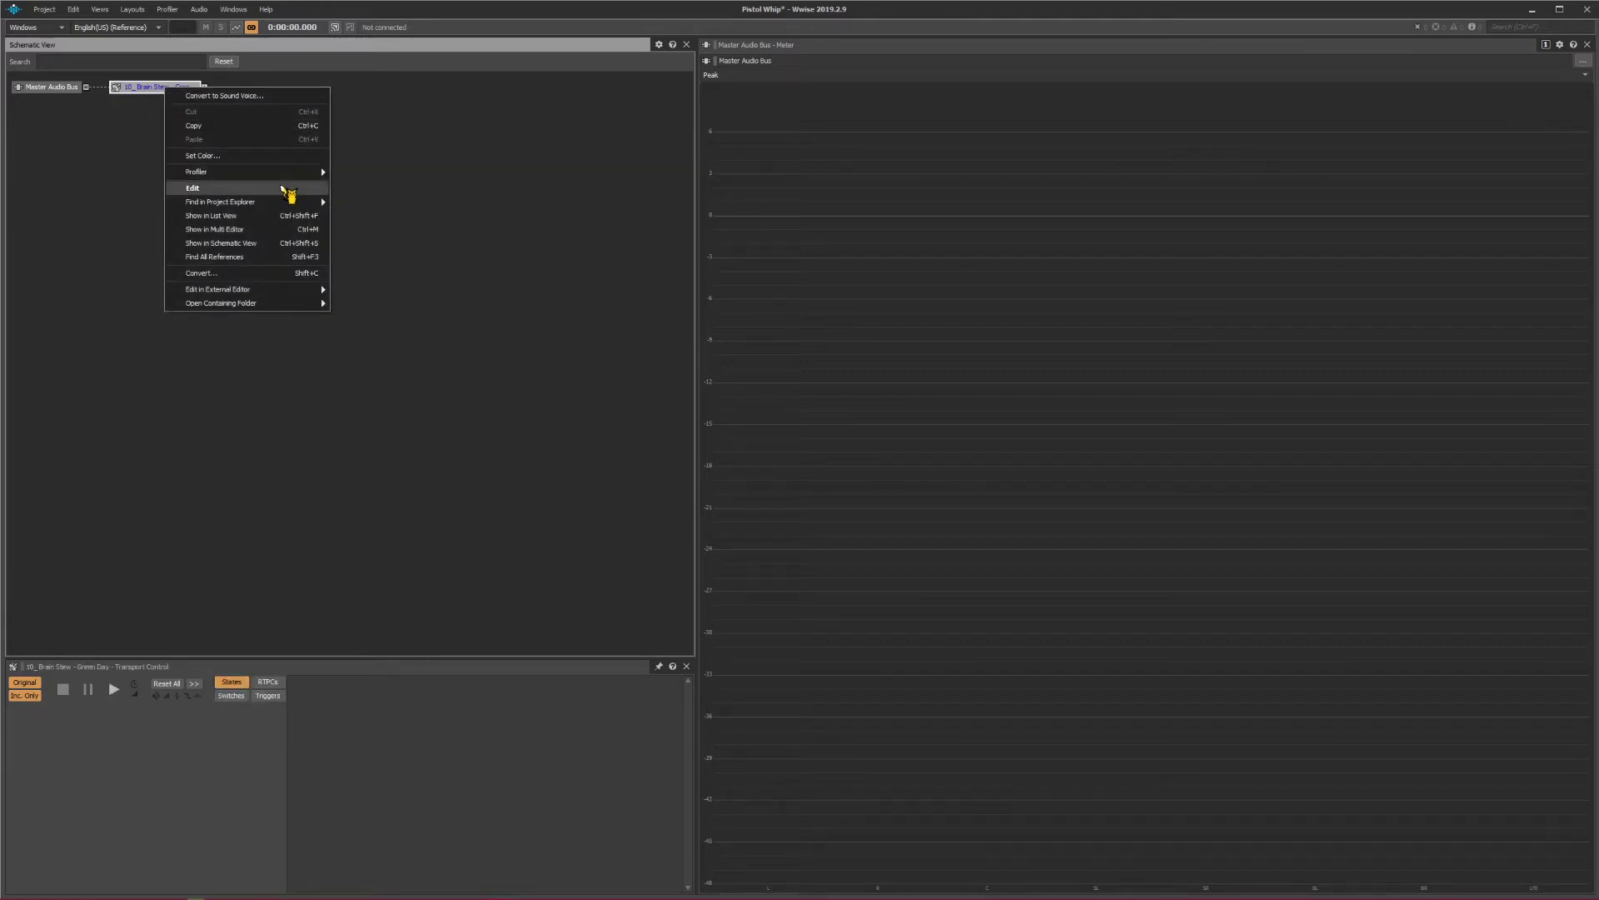
click(282, 187)
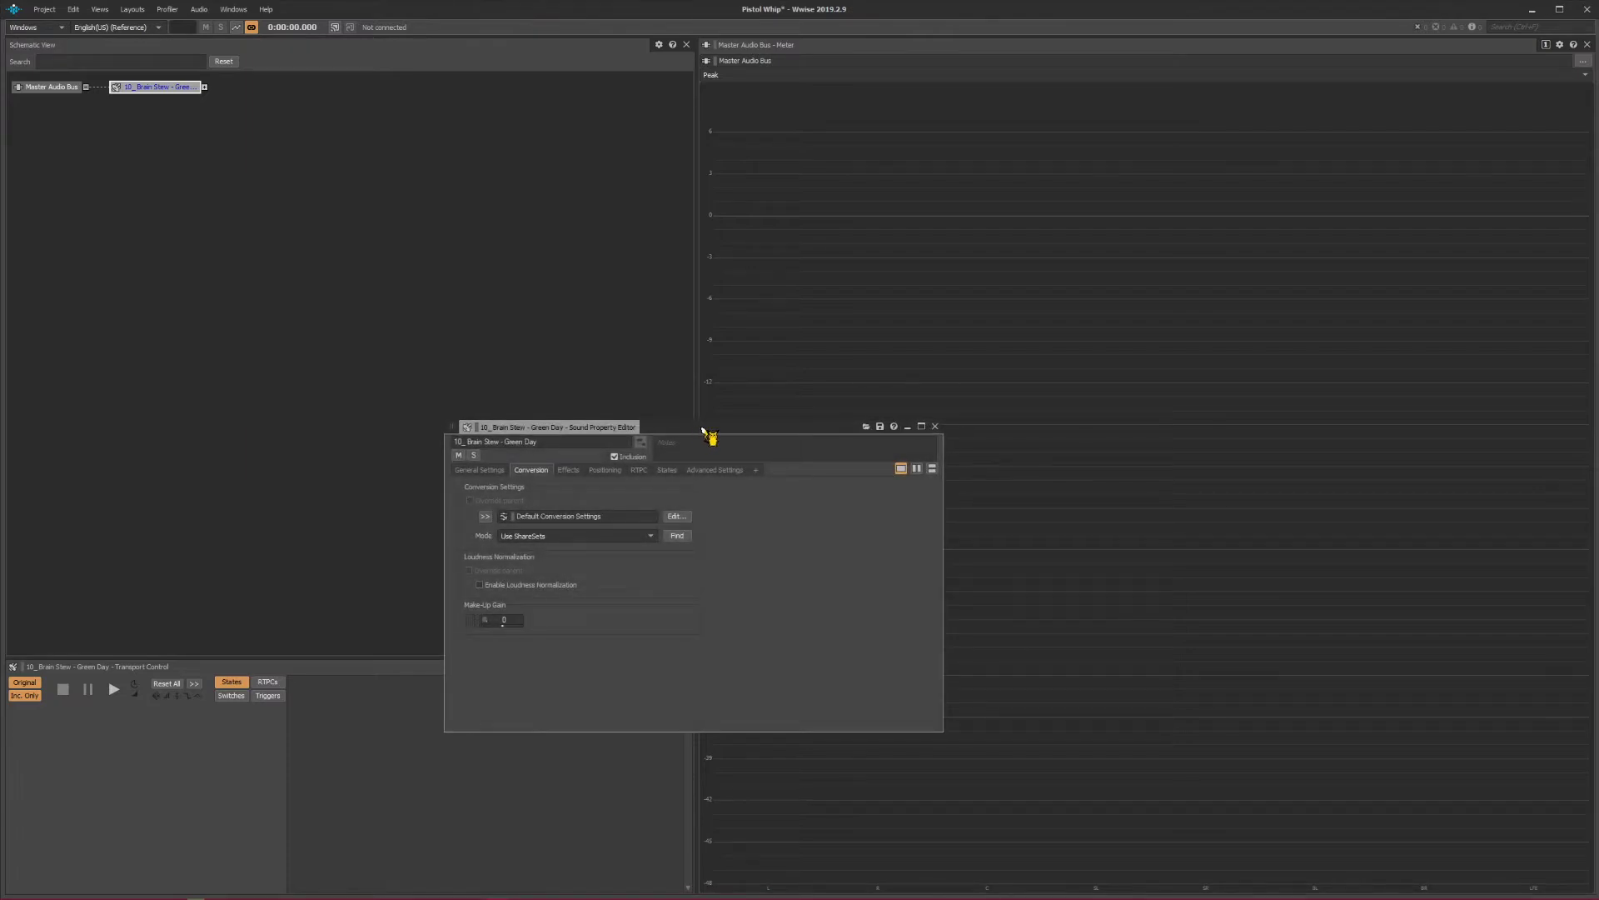
drag(704, 429, 822, 159)
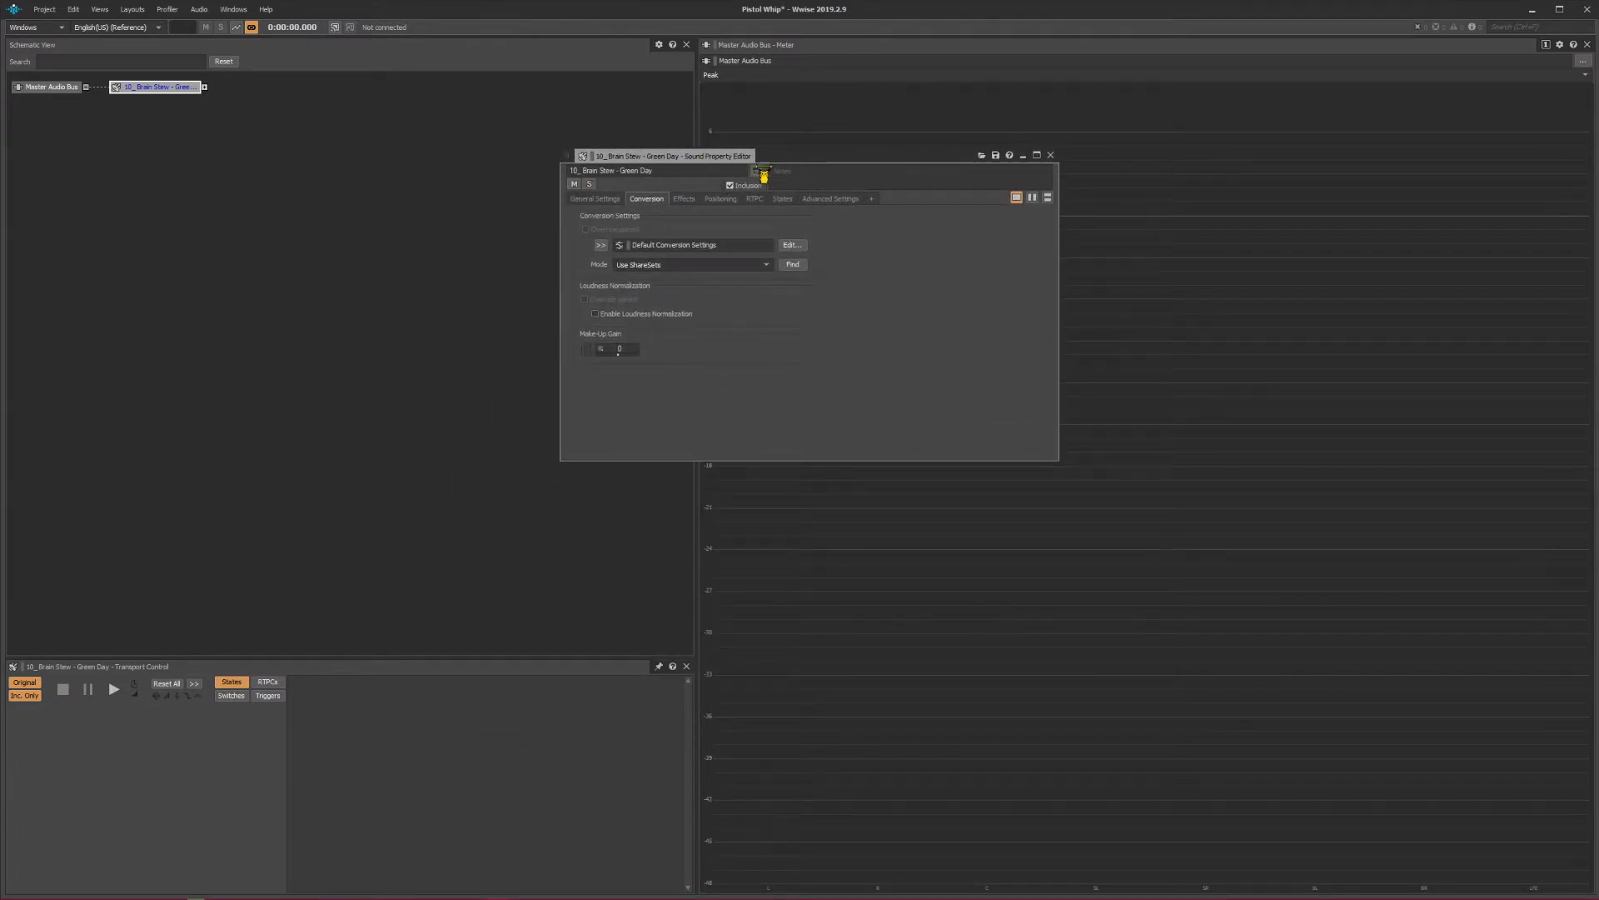
click(603, 200)
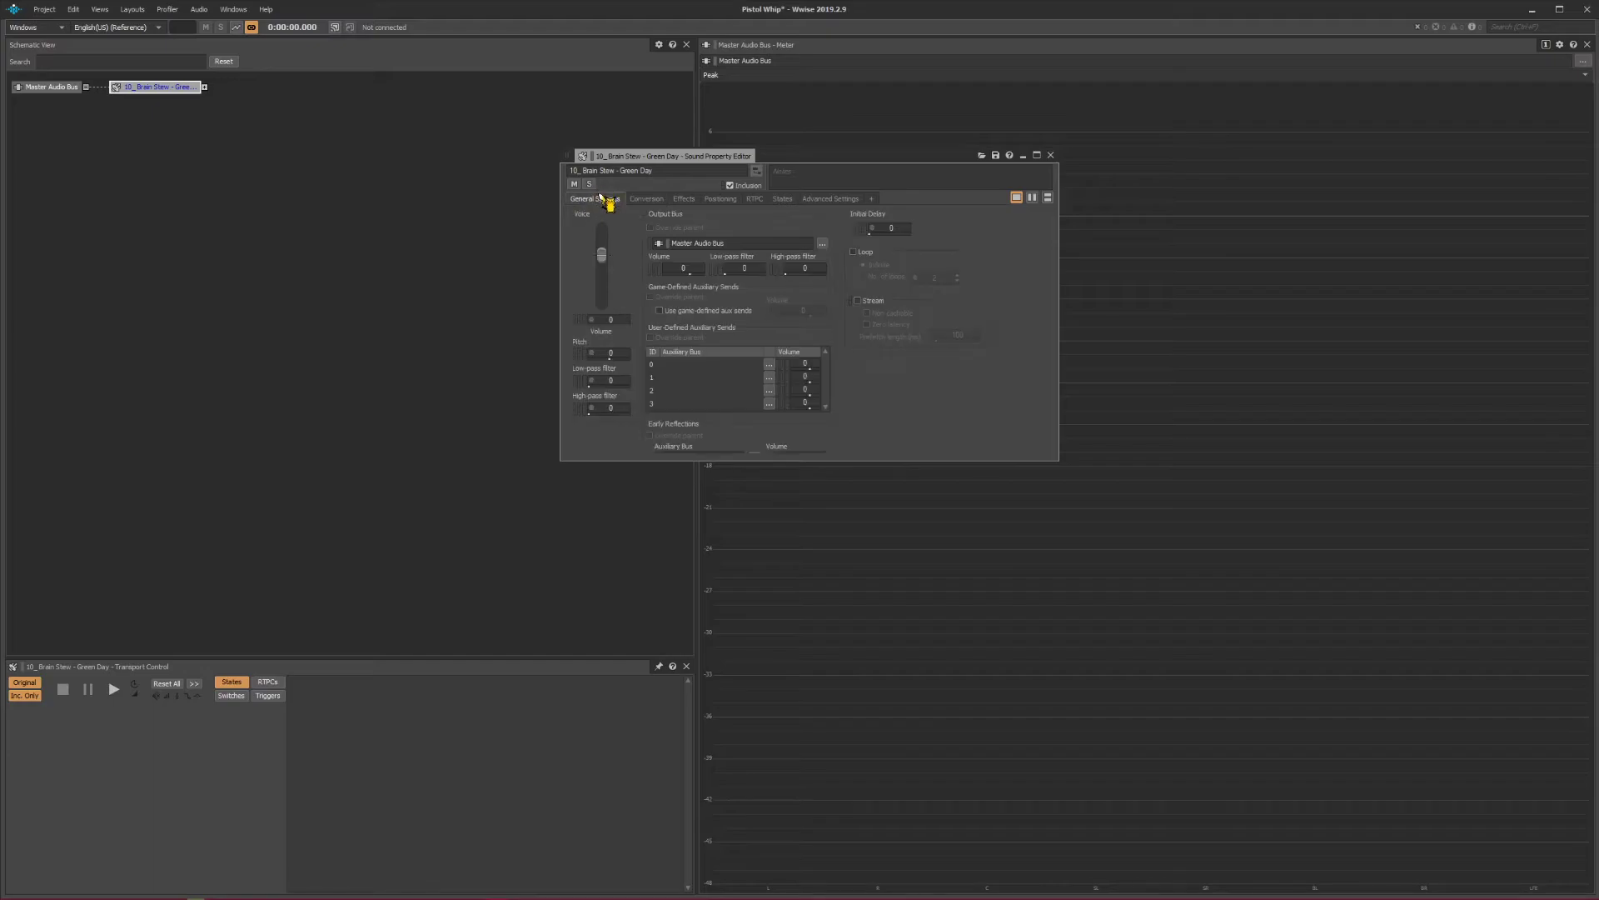
click(652, 202)
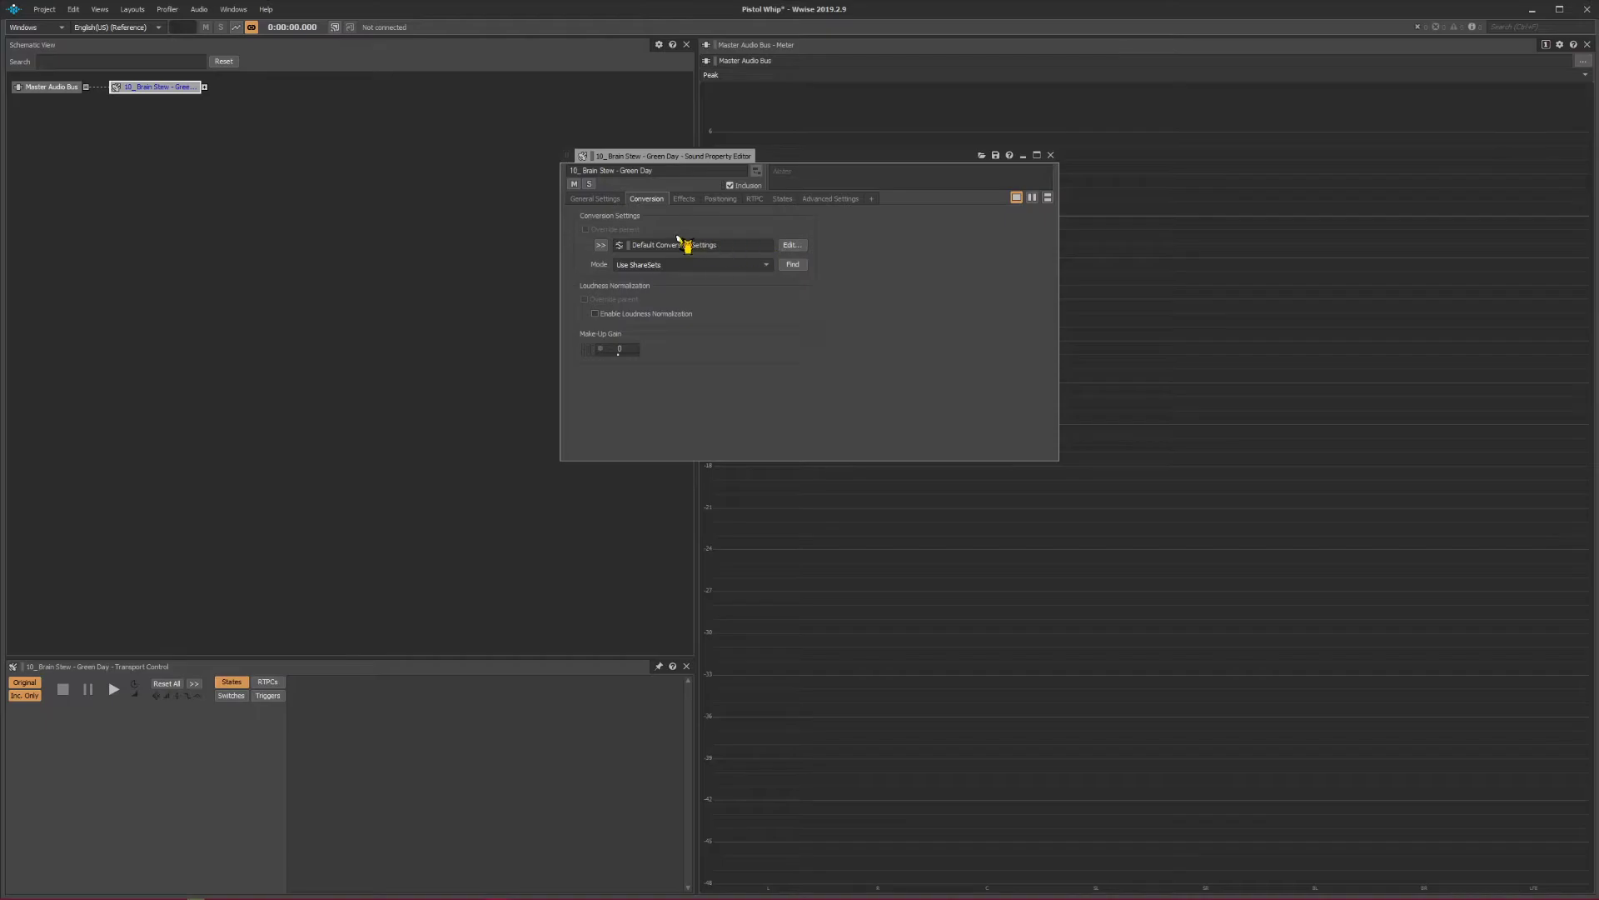
Set the Windows conversion format to Vorbis, convert Brain Stew, and minimize Wwise
click(790, 246)
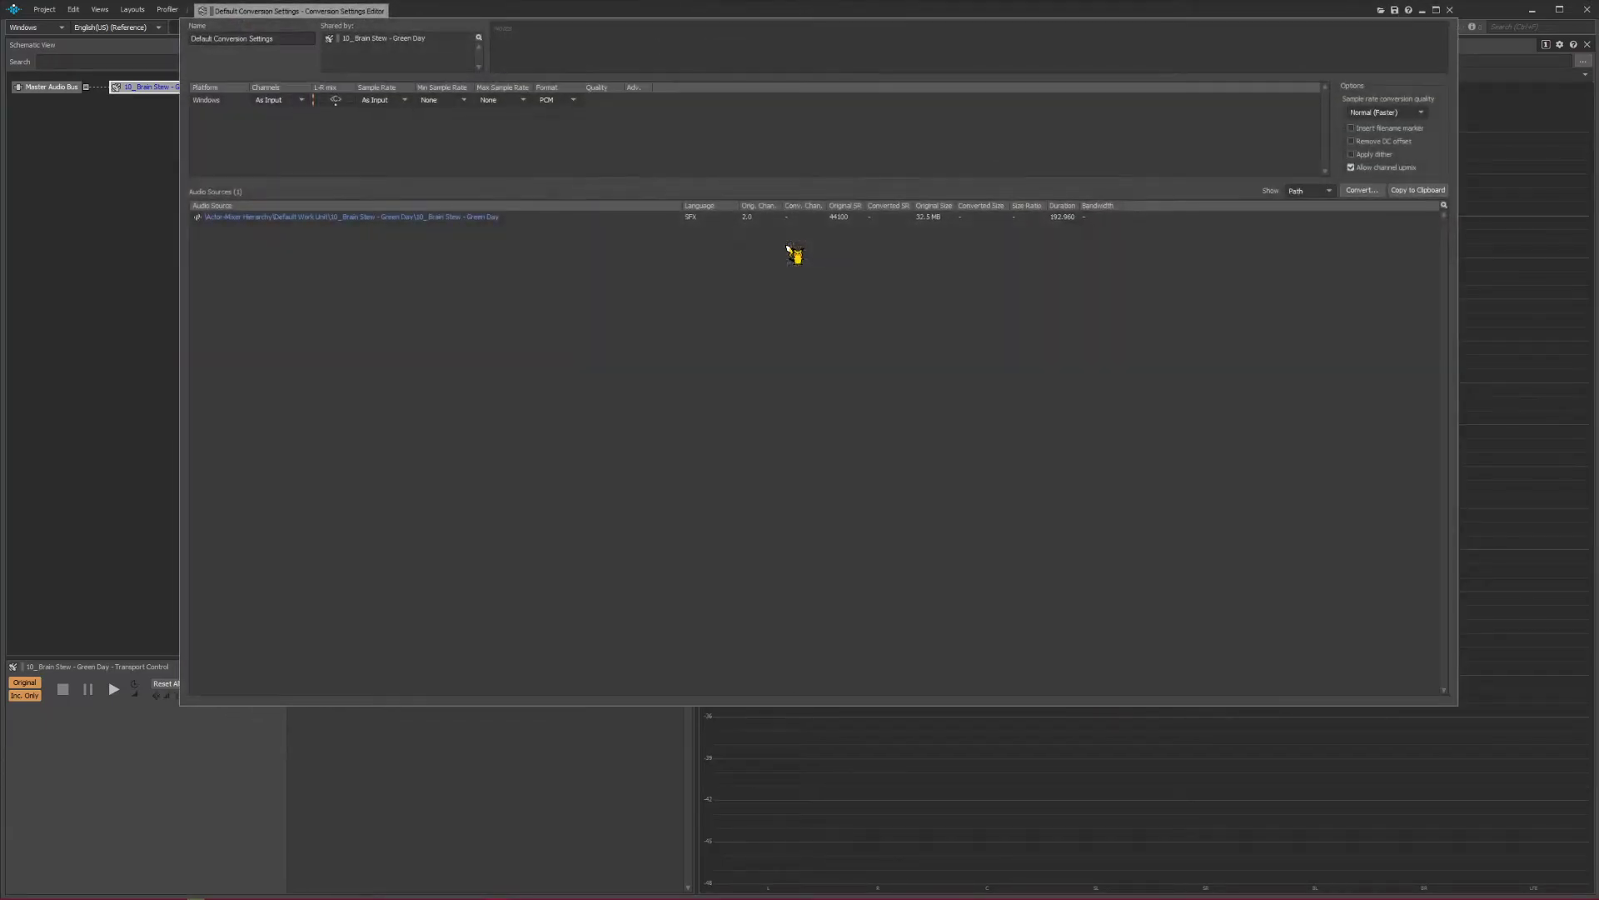
click(573, 101)
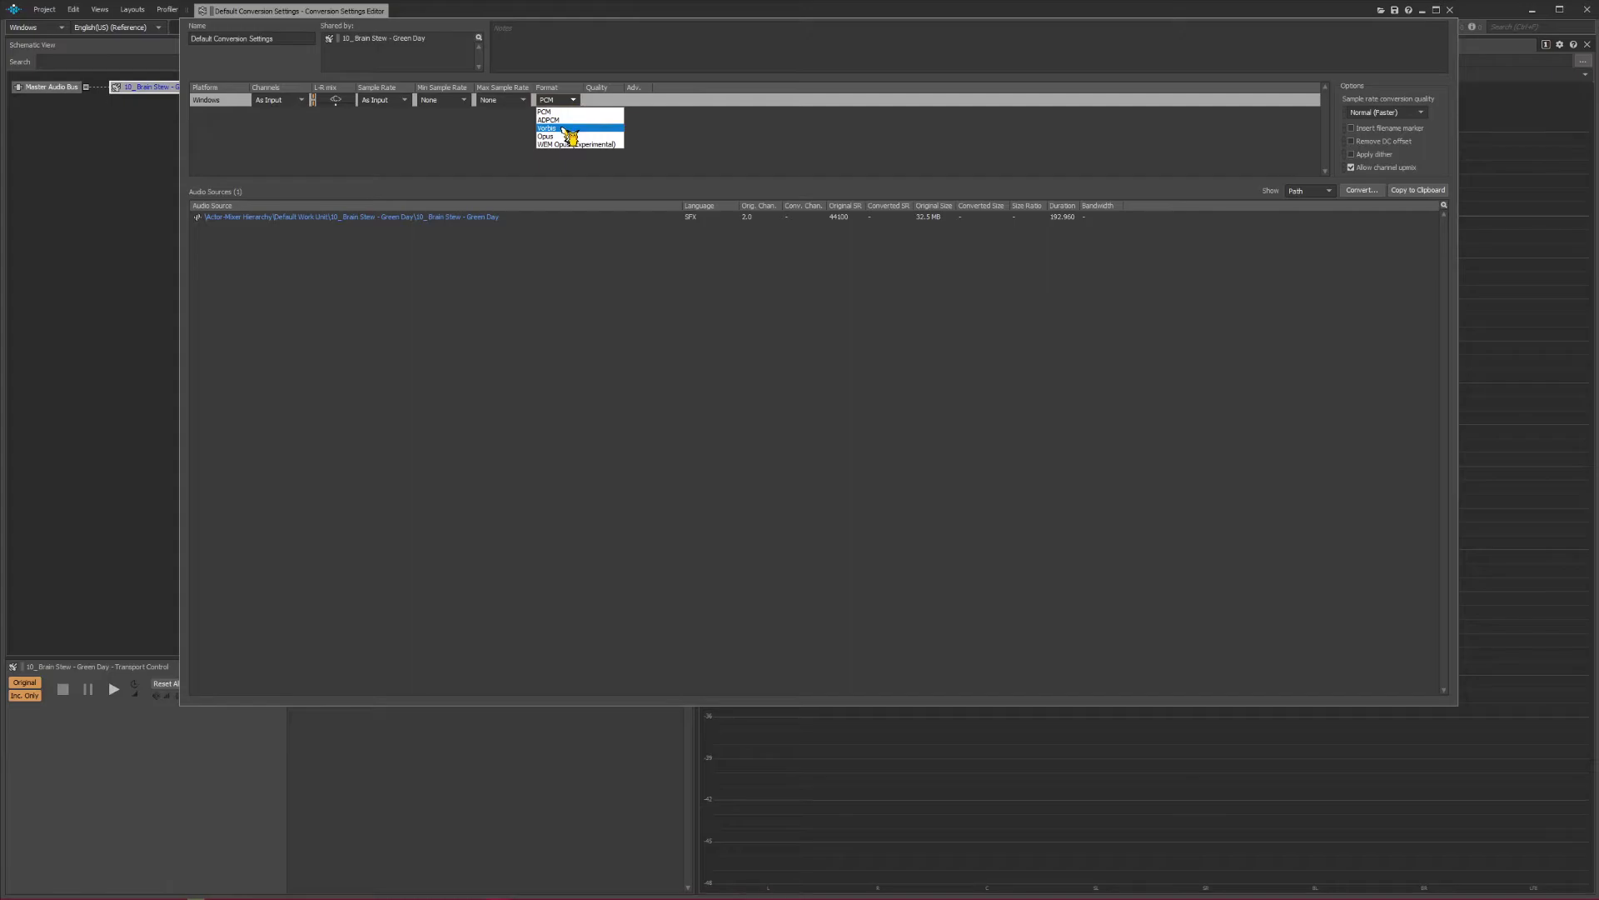
click(563, 128)
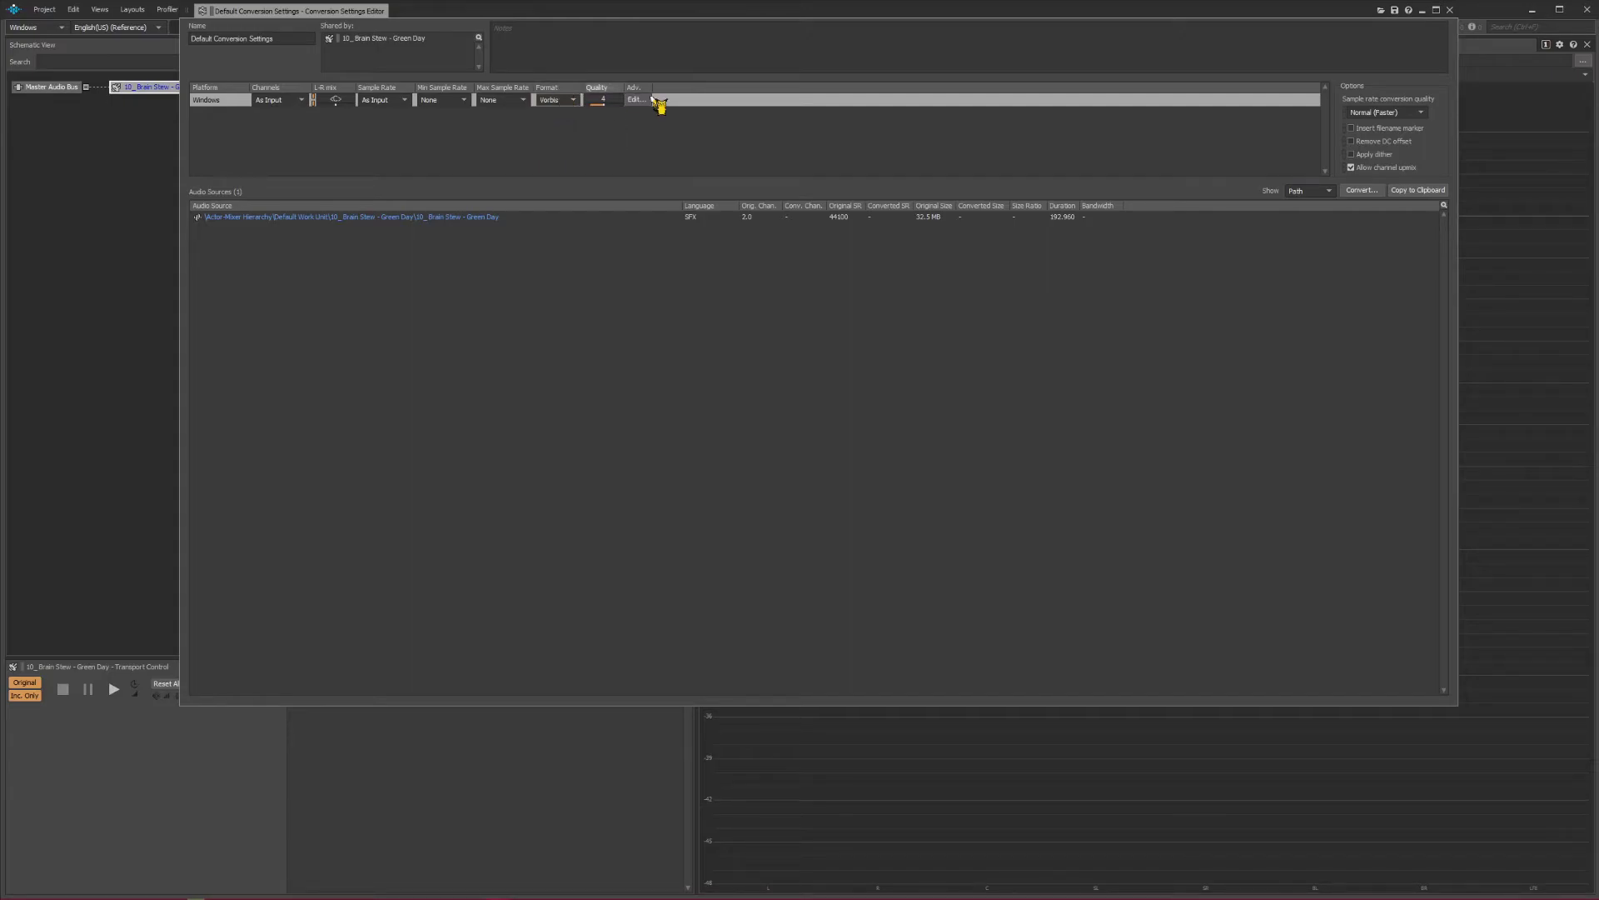
click(1361, 192)
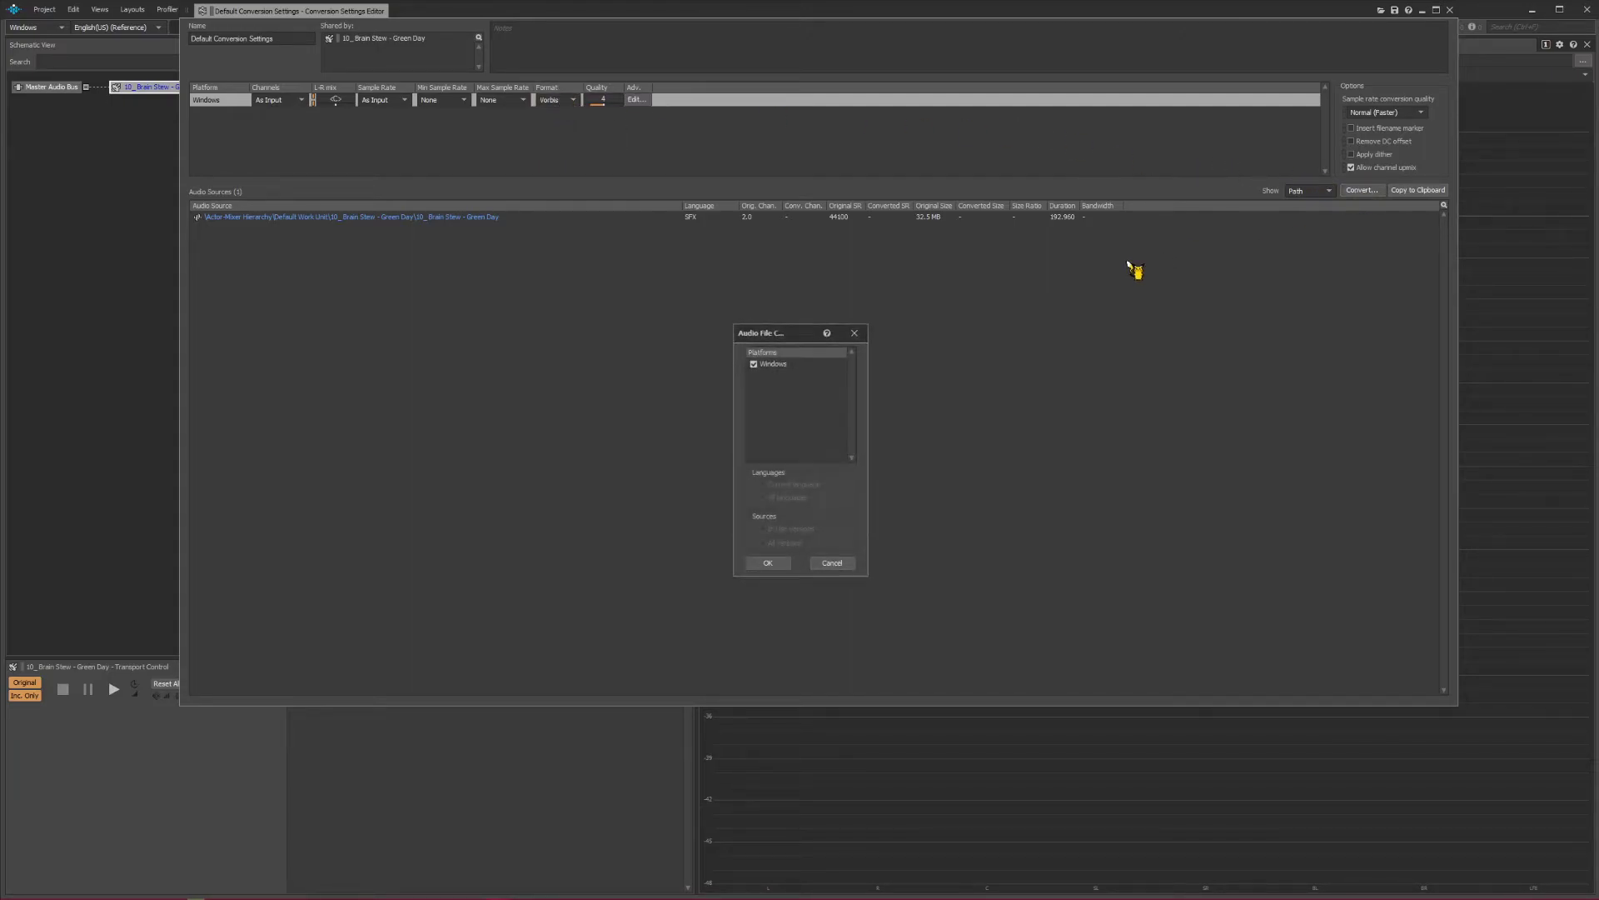
click(769, 563)
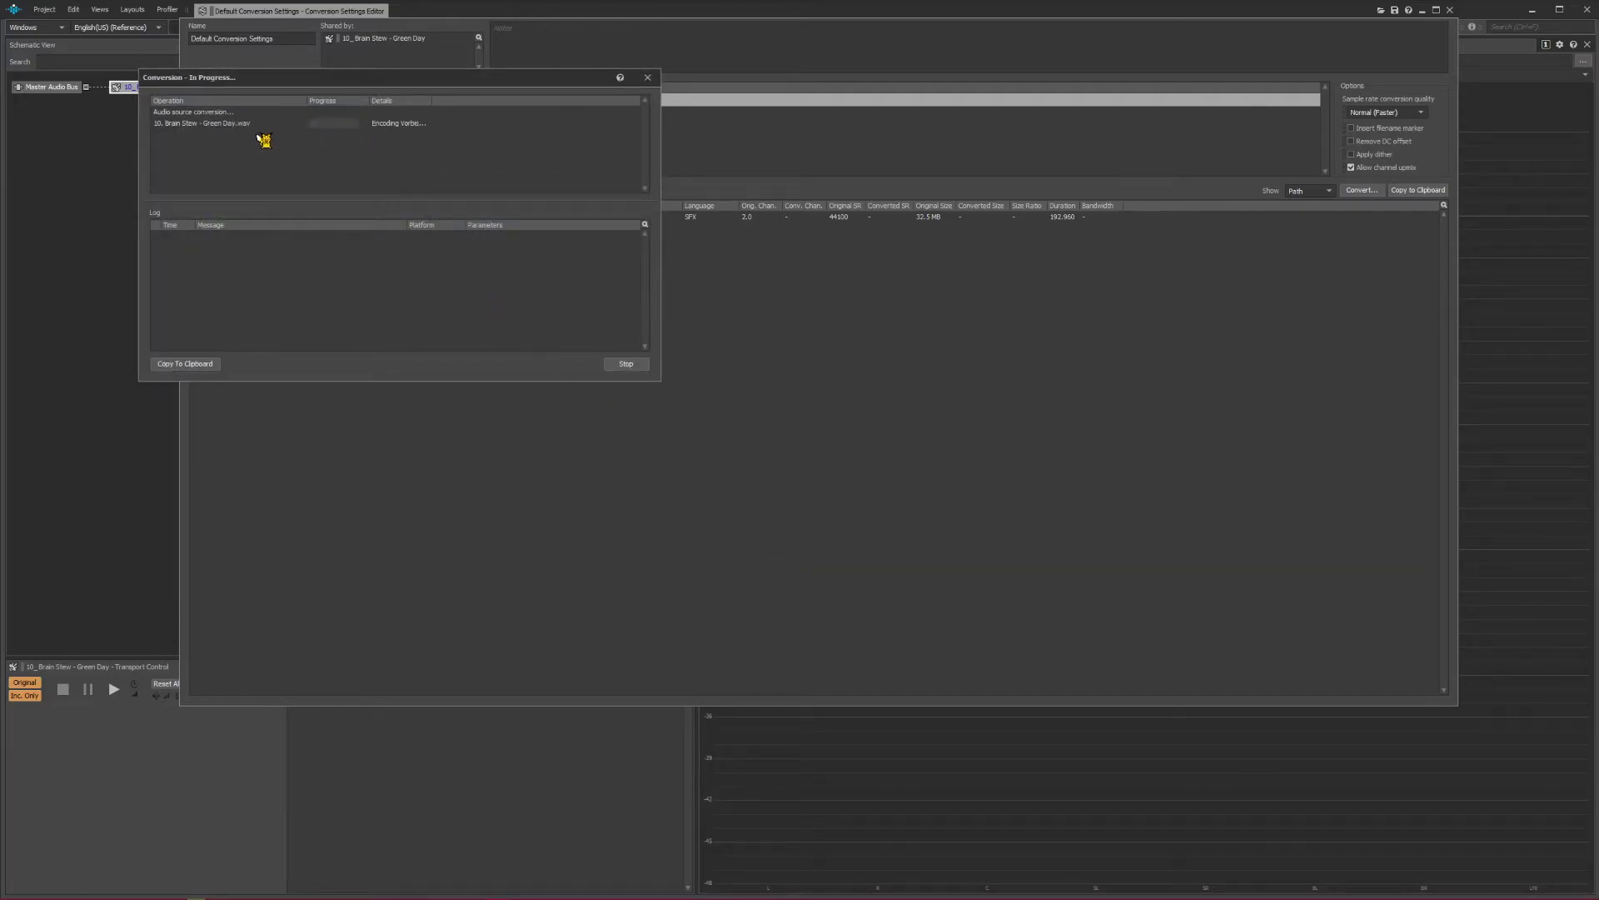
click(1422, 10)
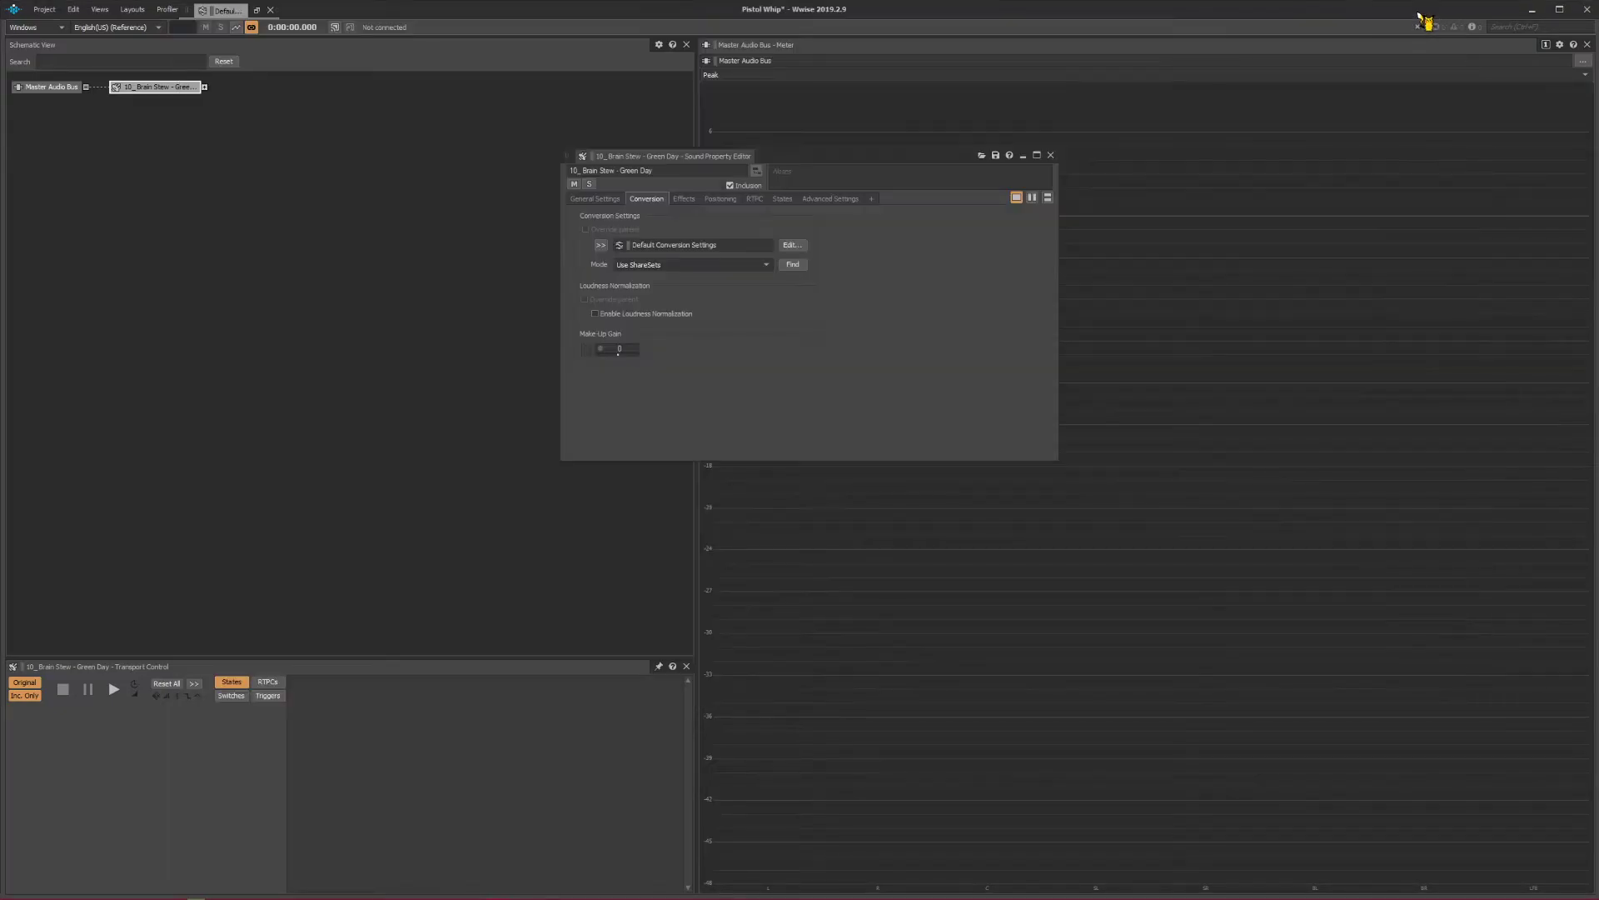
click(1532, 9)
Scroll the guide to step 5, select the Pistol Whip_Data path, and bring up the second SFX folder window
scroll(1275, 410, down, 12)
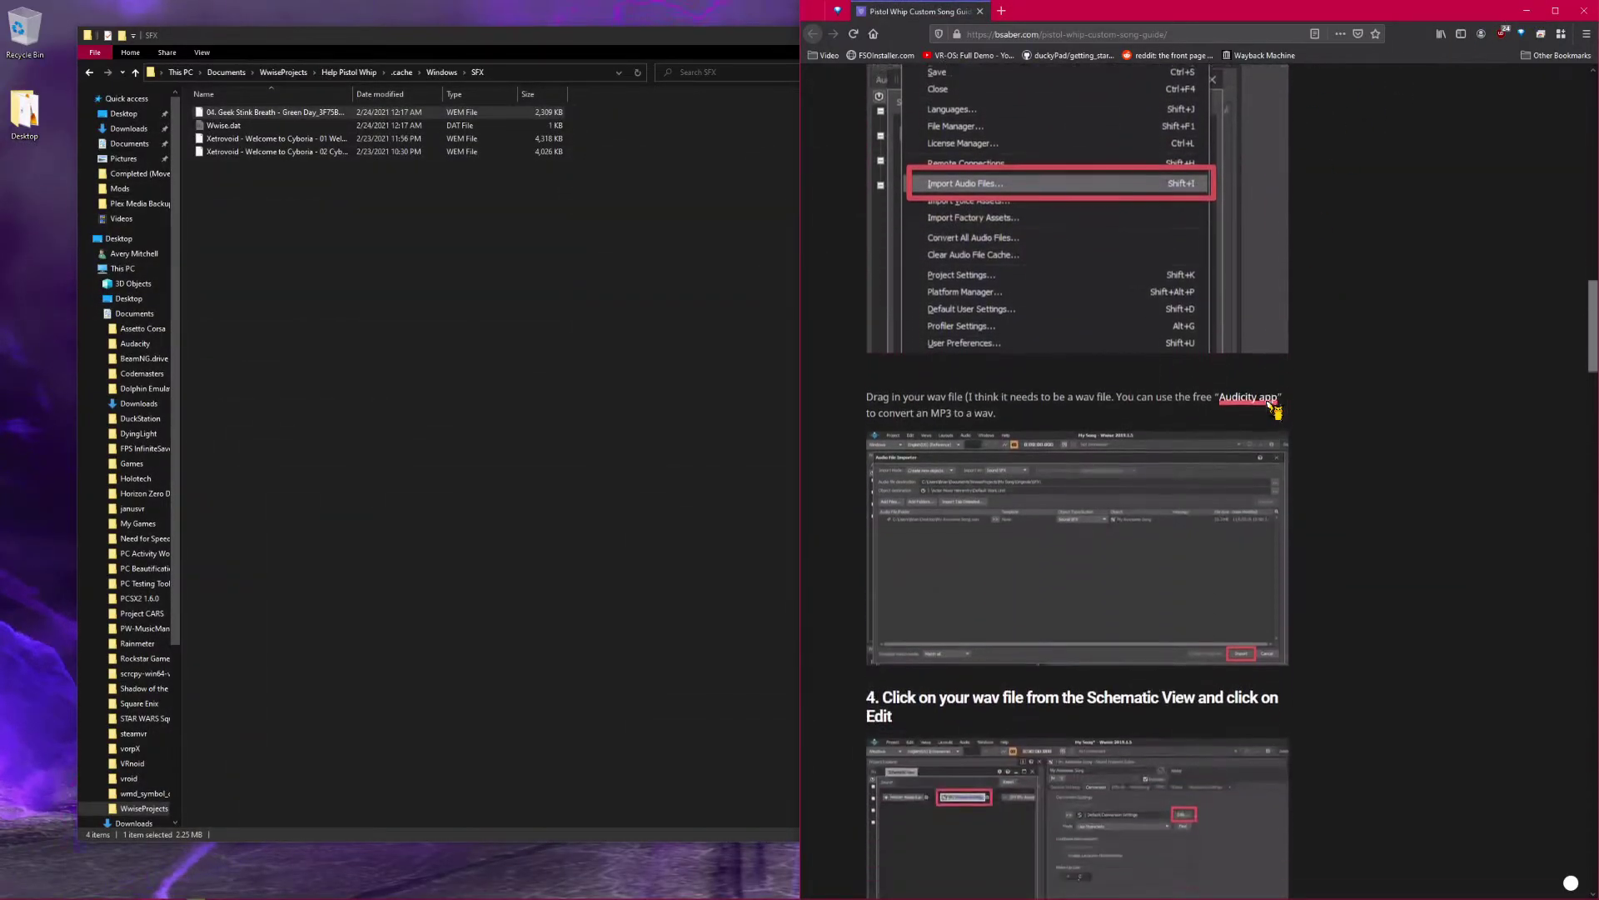
scroll(1275, 410, down, 7)
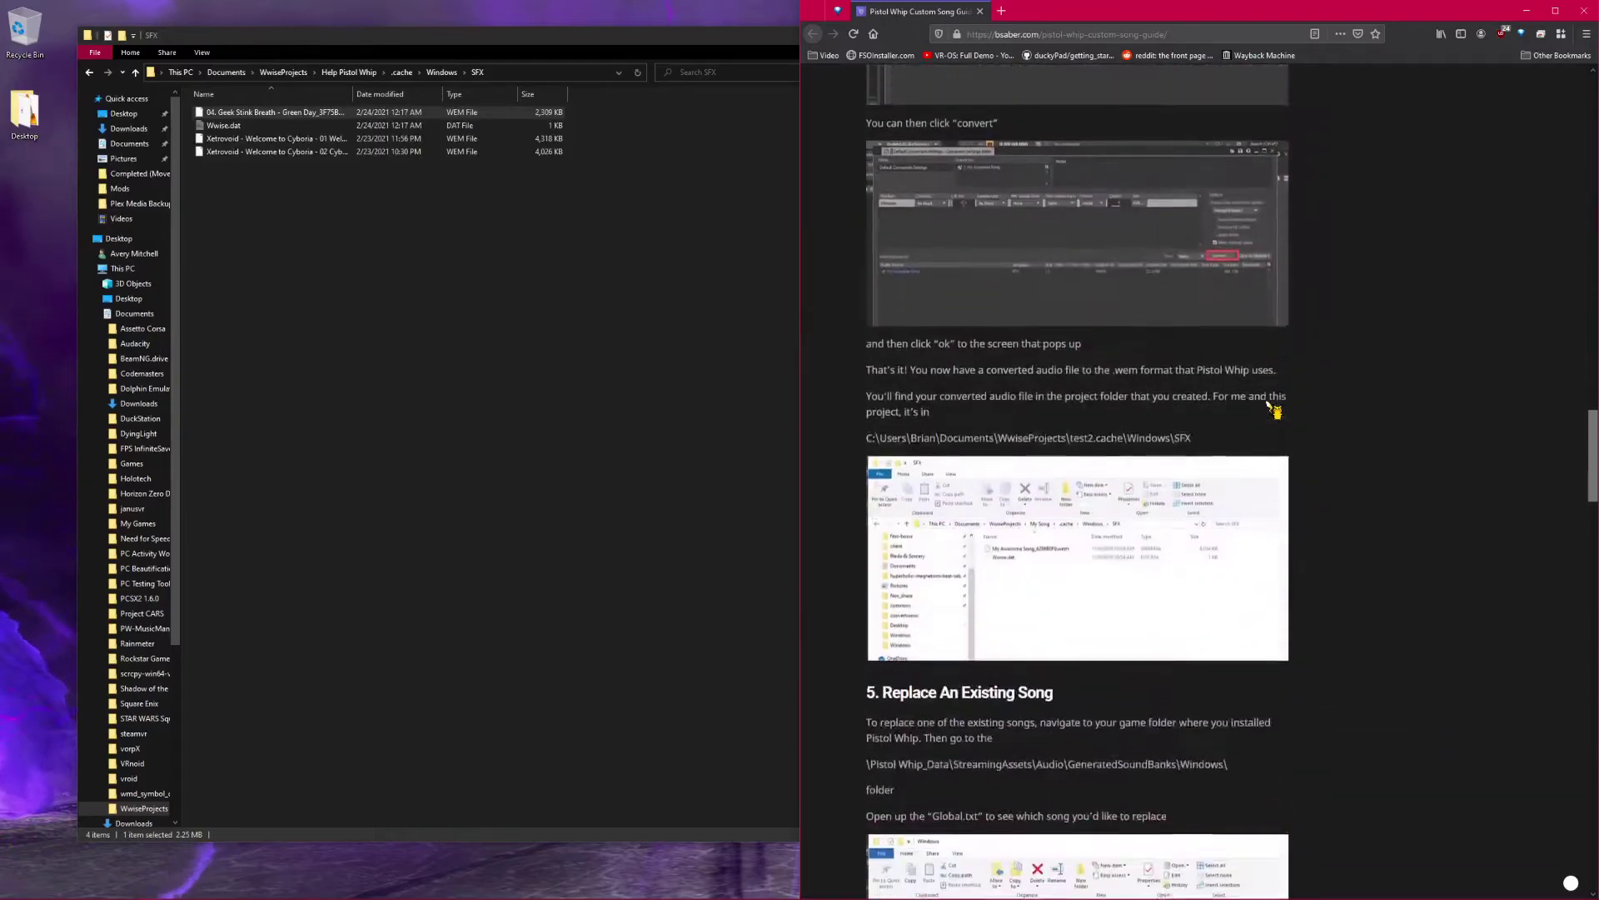
drag(1247, 427, 818, 423)
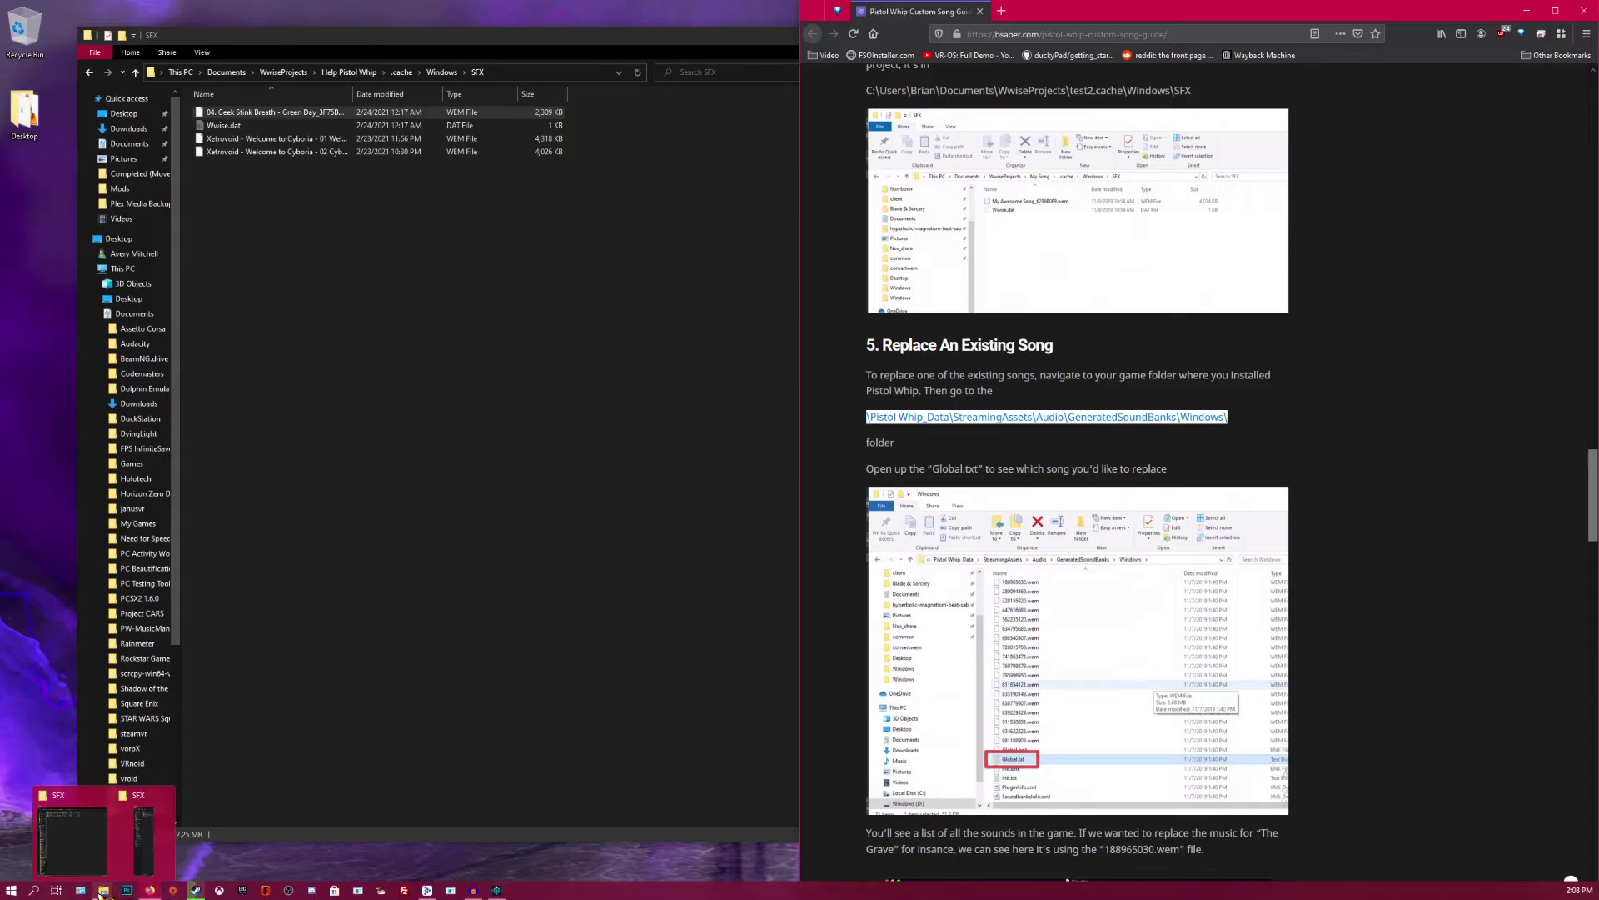
click(99, 889)
click(144, 833)
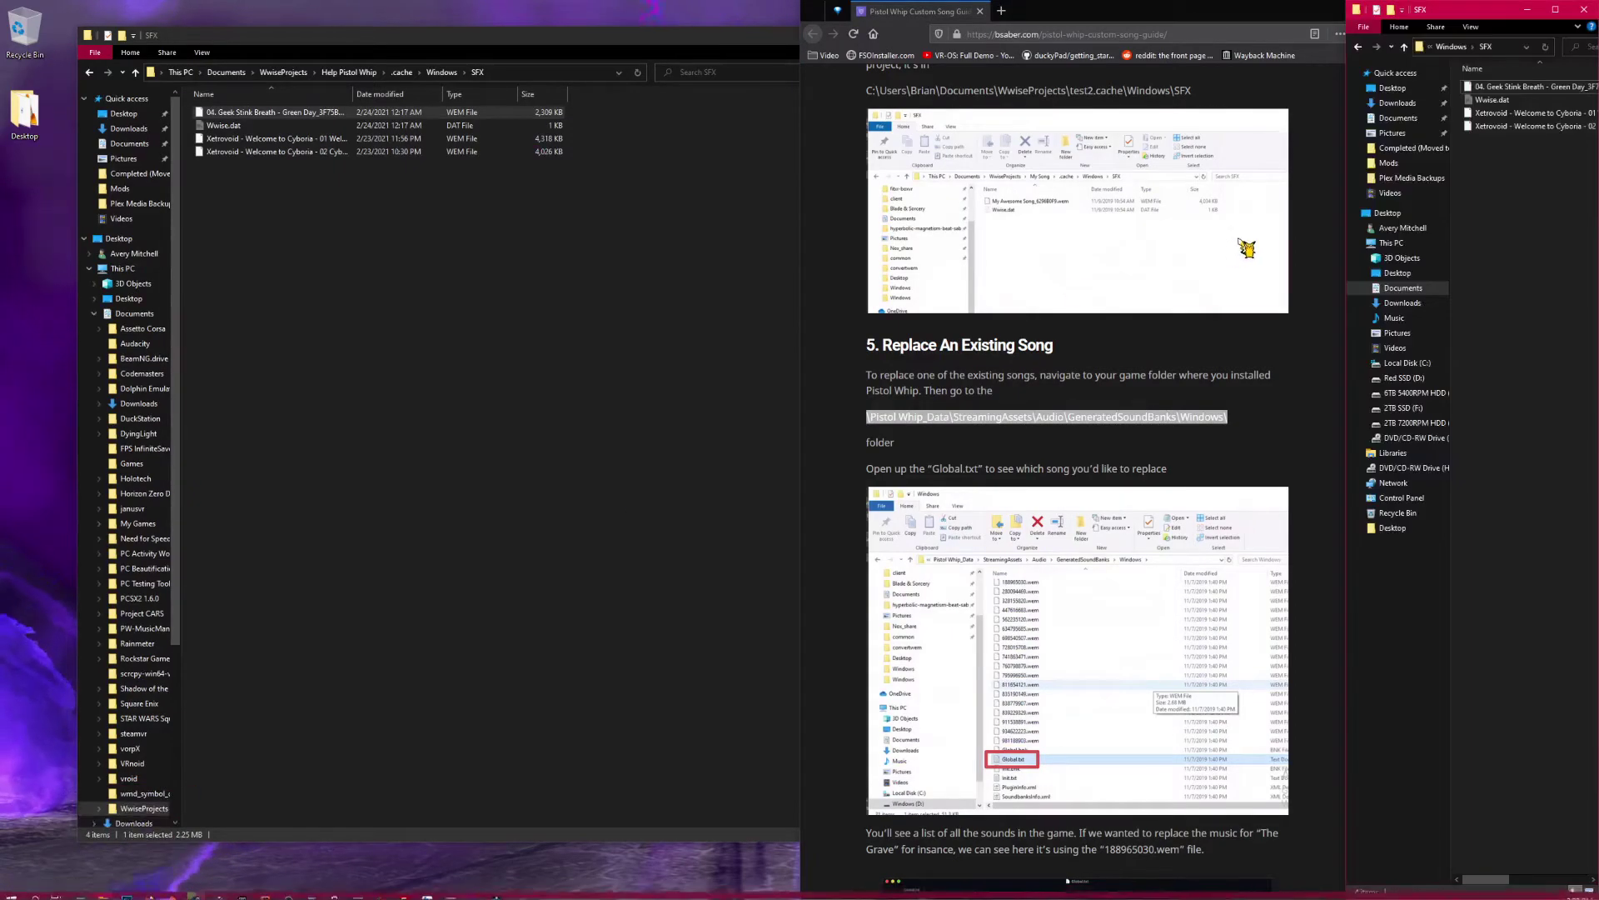
Widen the second SFX folder window, view its full path, then snap it to the right half
drag(1345, 271, 542, 261)
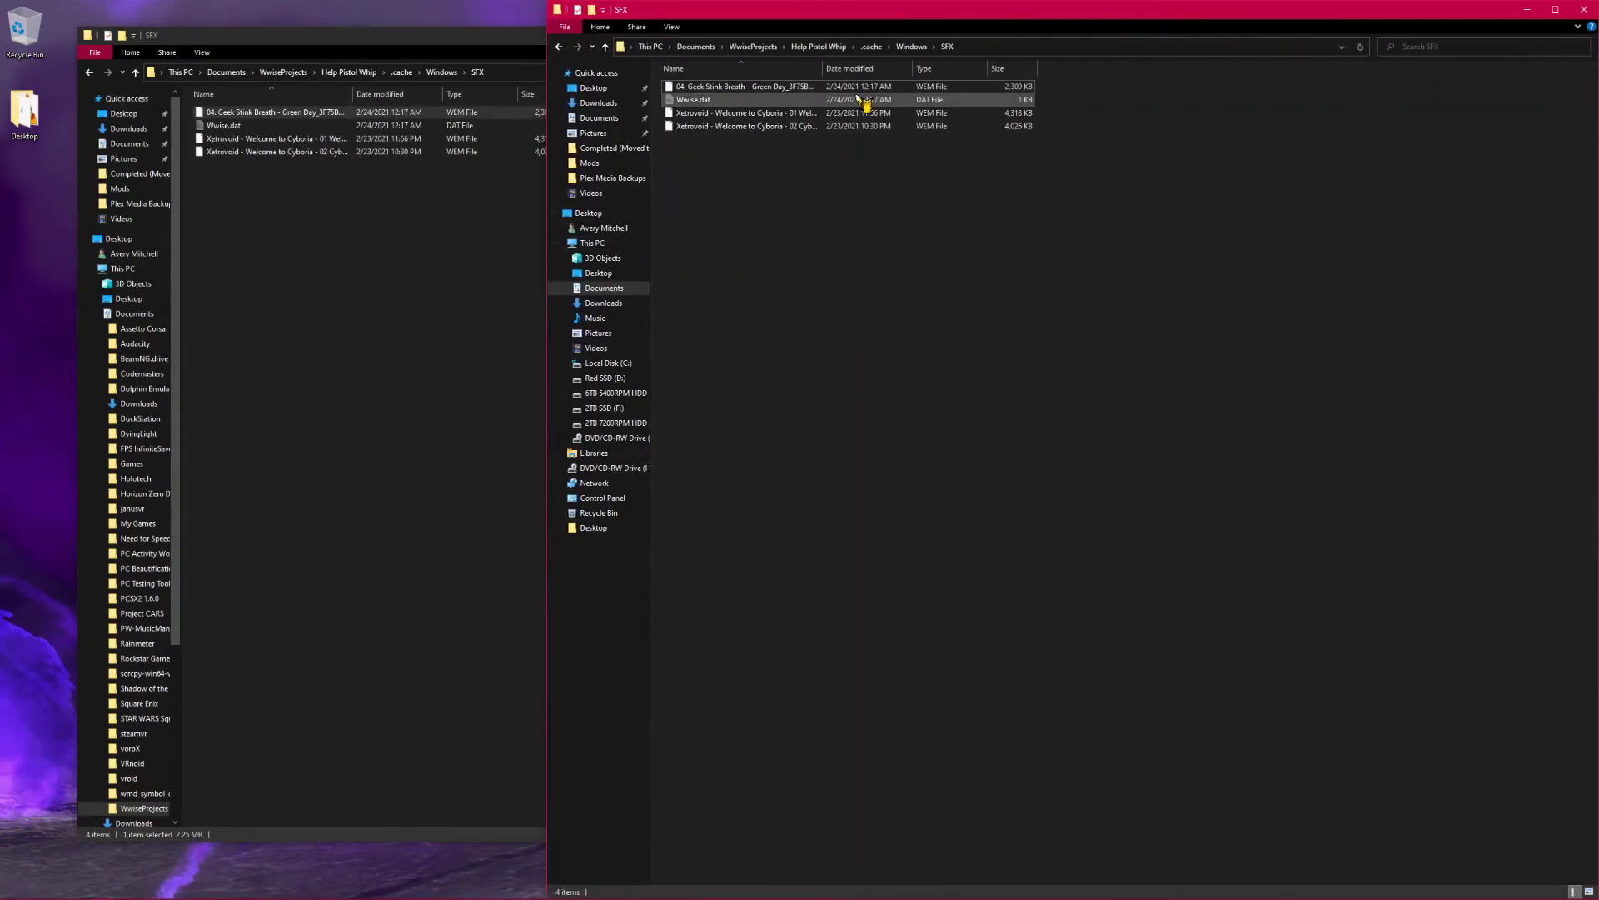
click(1003, 49)
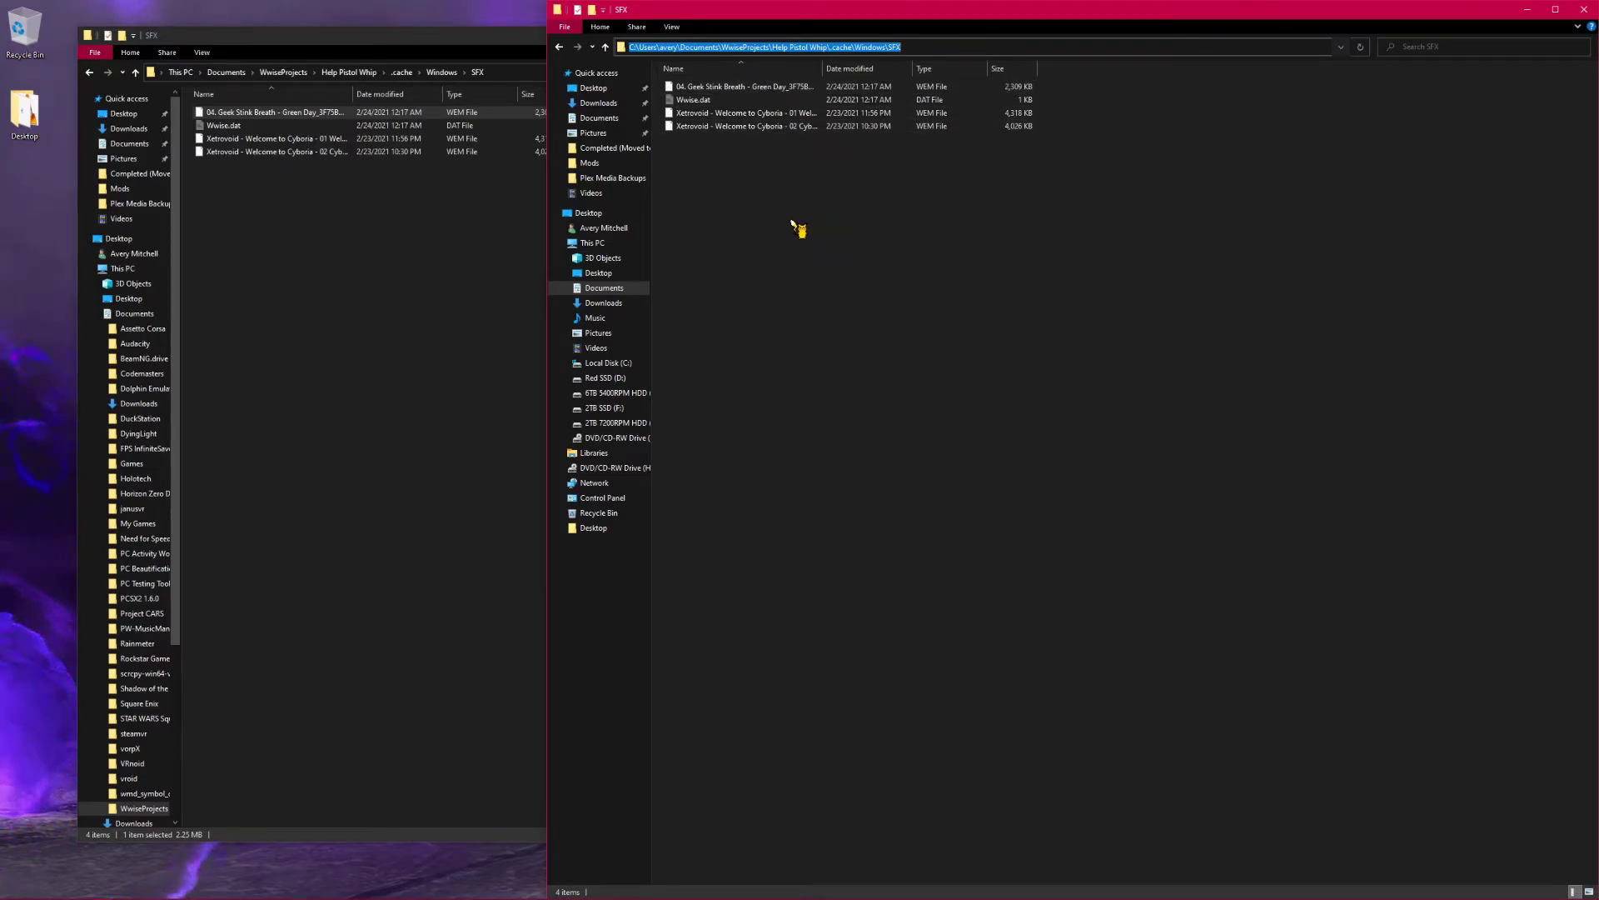
click(788, 185)
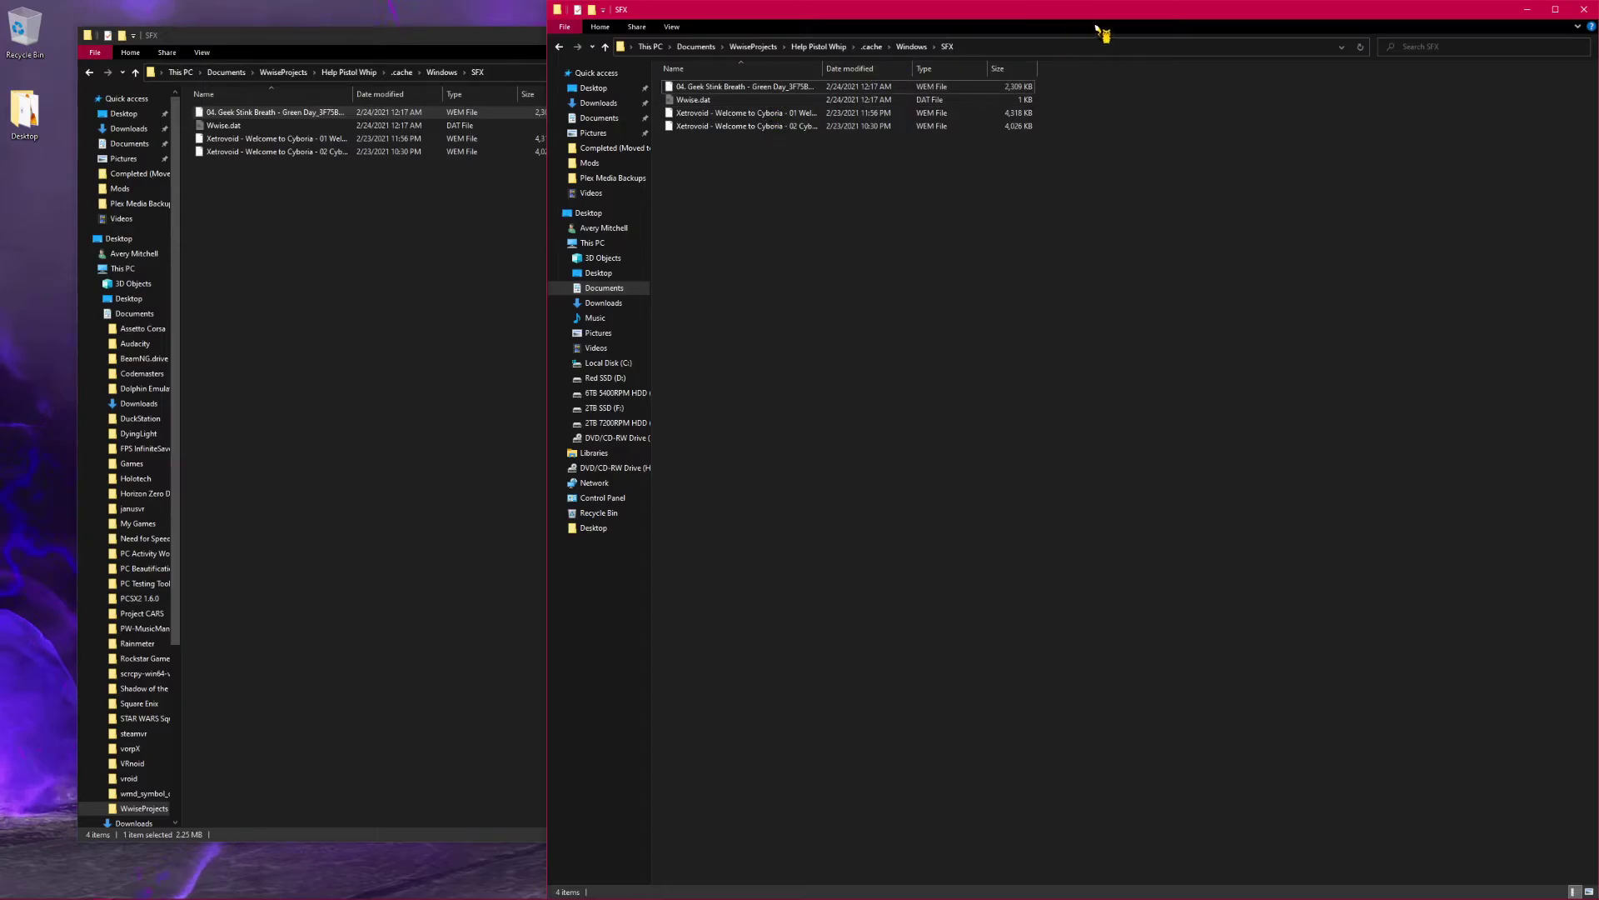
drag(996, 17, 1598, 20)
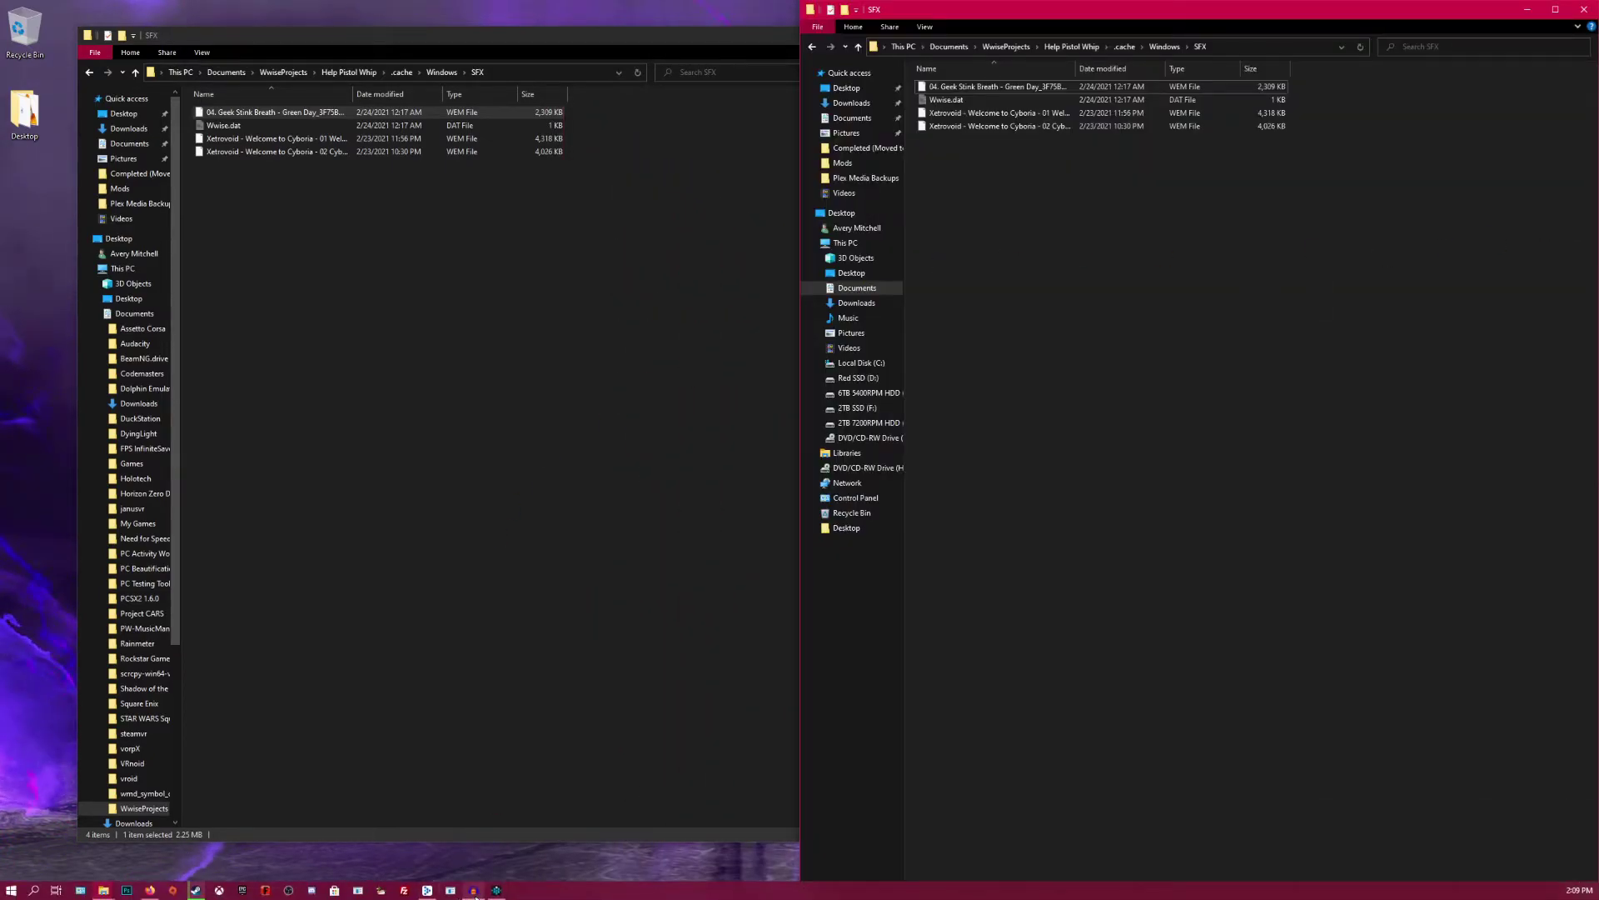
Bring Wwise forward, review Brain Stew's Default Conversion Settings, then close that editor
click(497, 893)
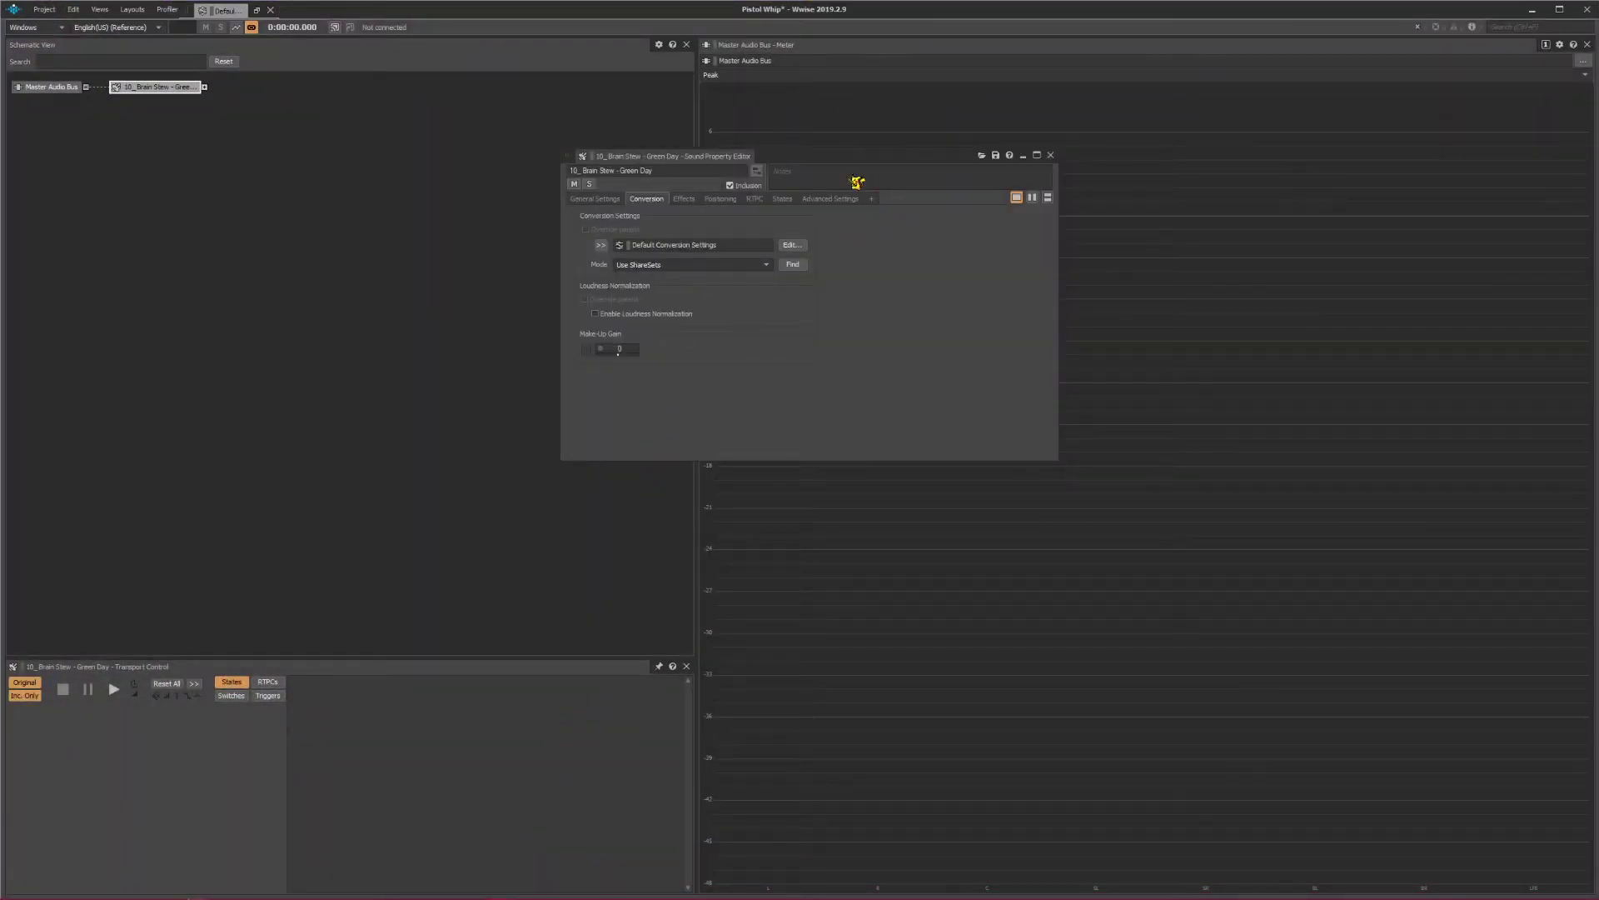
click(790, 245)
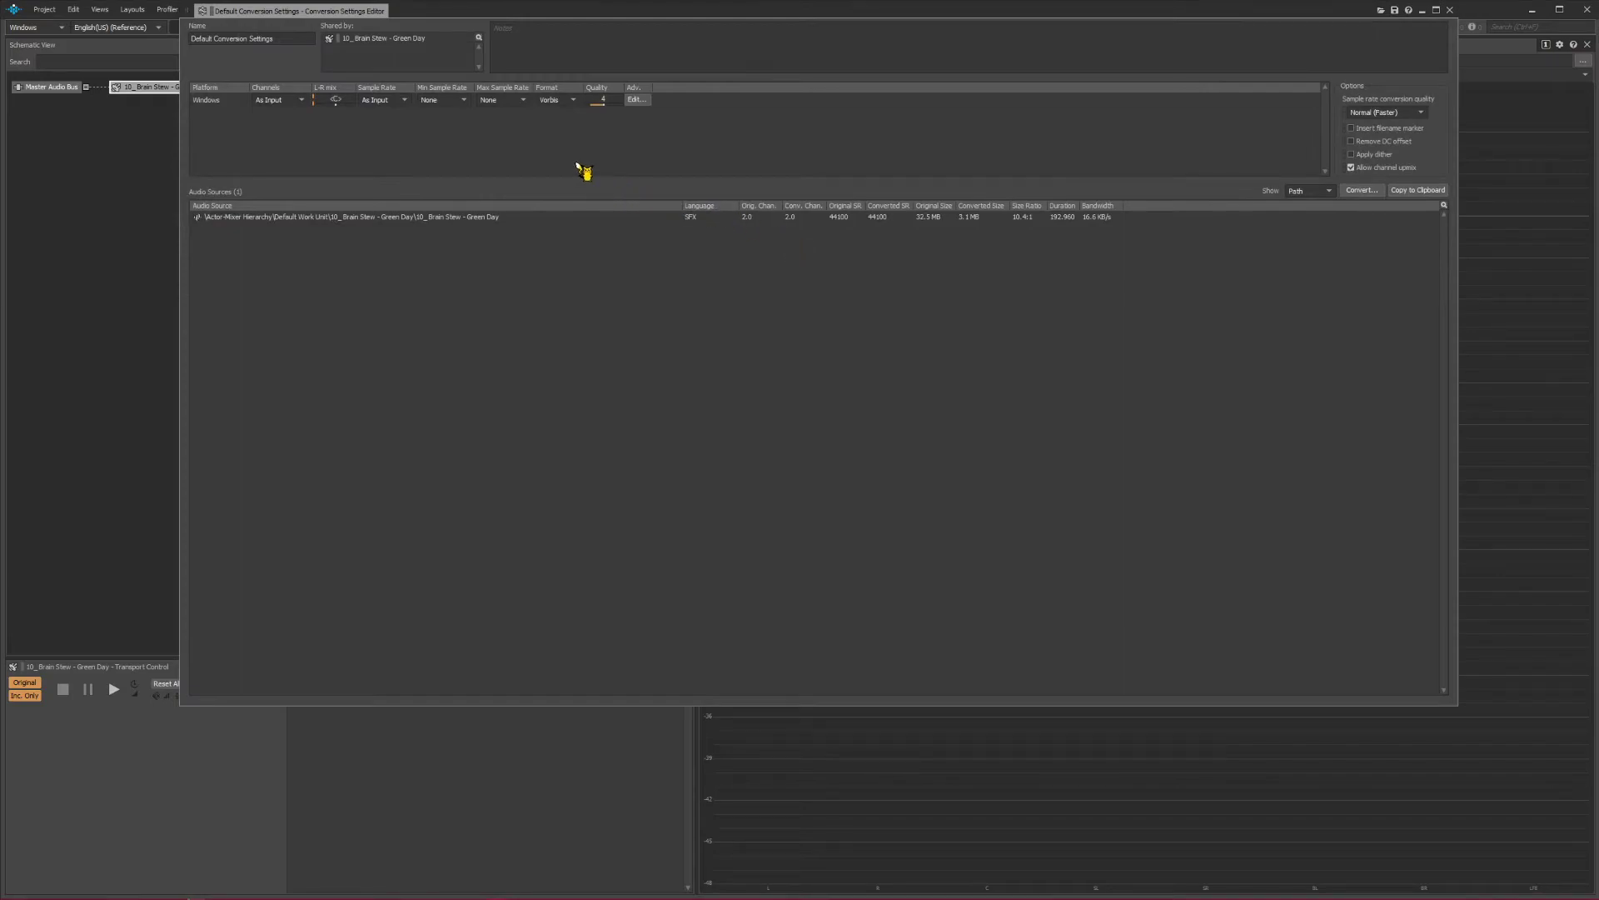
click(1137, 218)
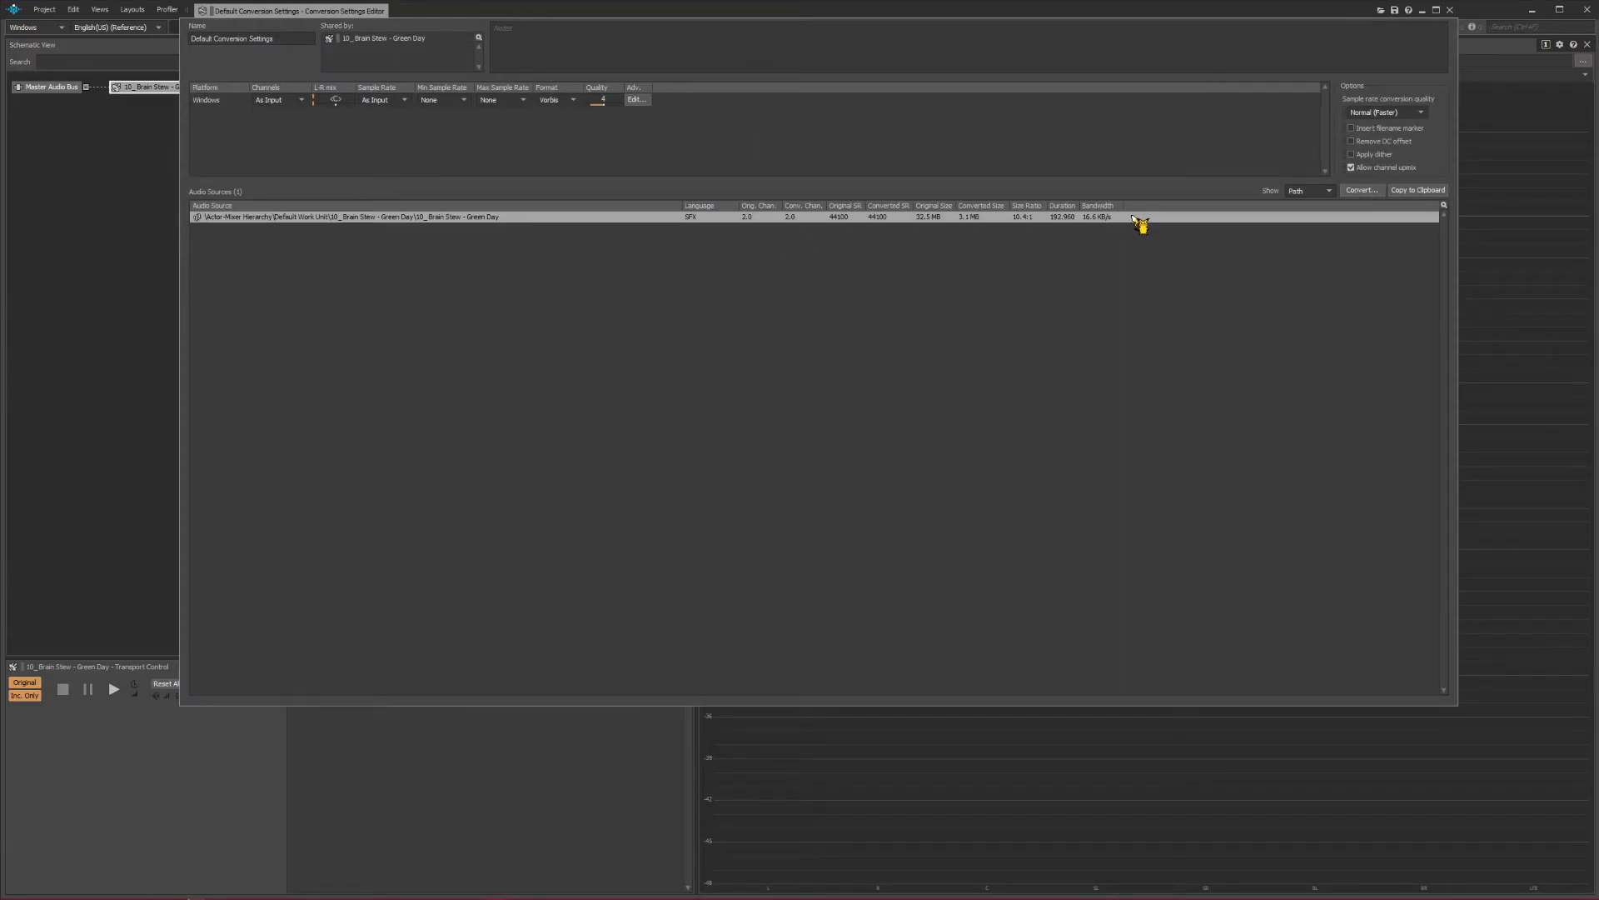
click(1450, 10)
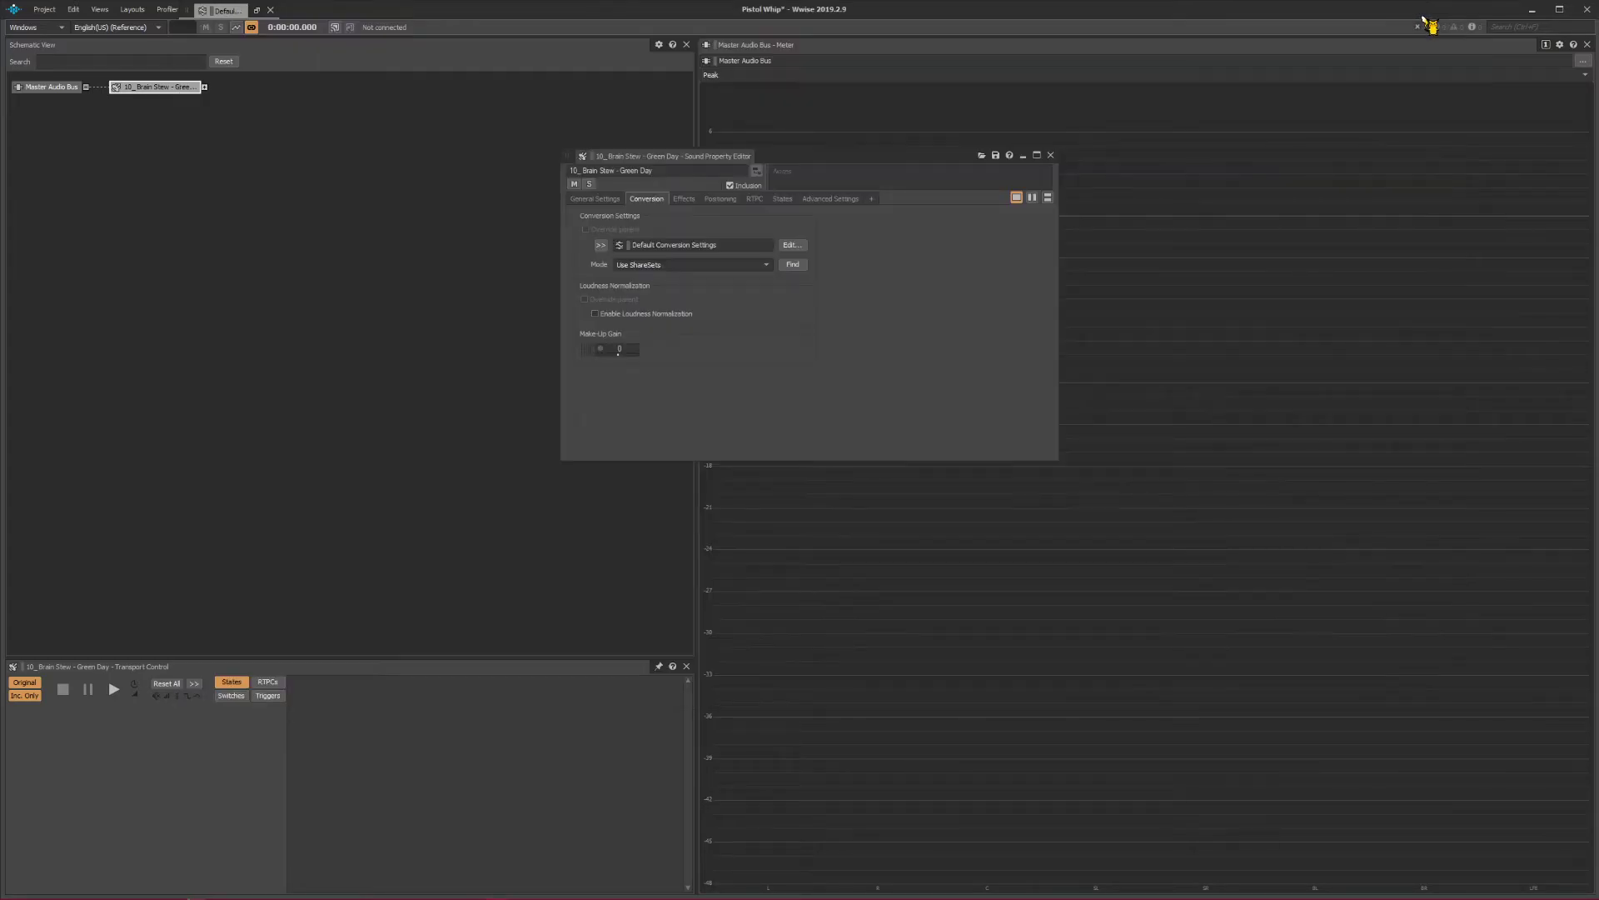
Minimize Wwise and browse up from the SFX cache folder to the WwiseProjects folder
click(1532, 12)
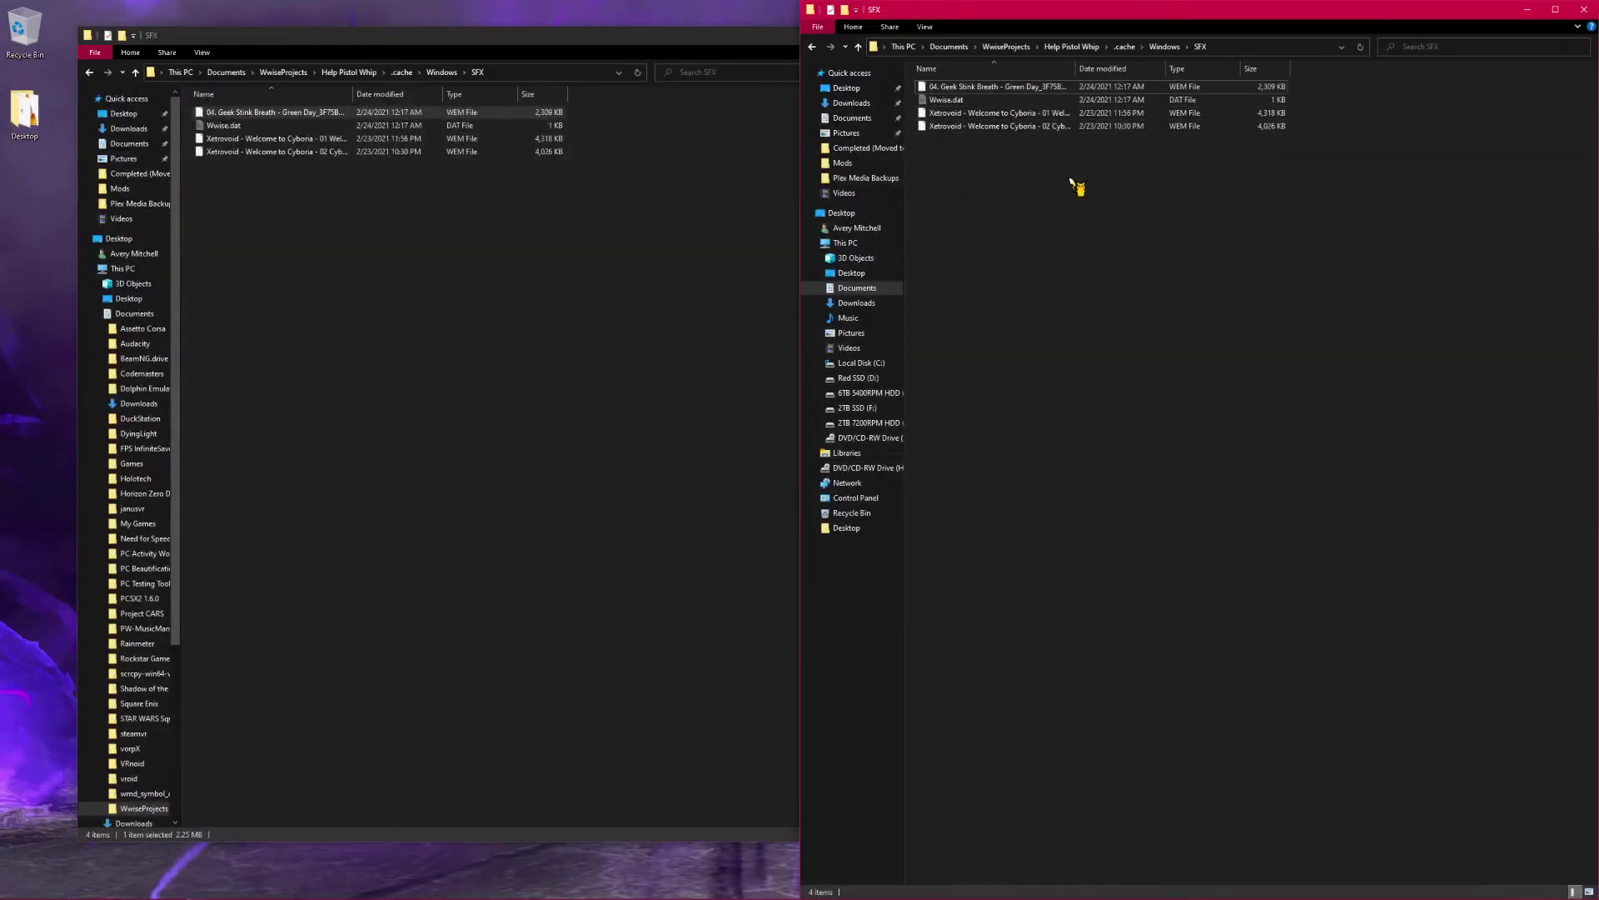
click(1164, 47)
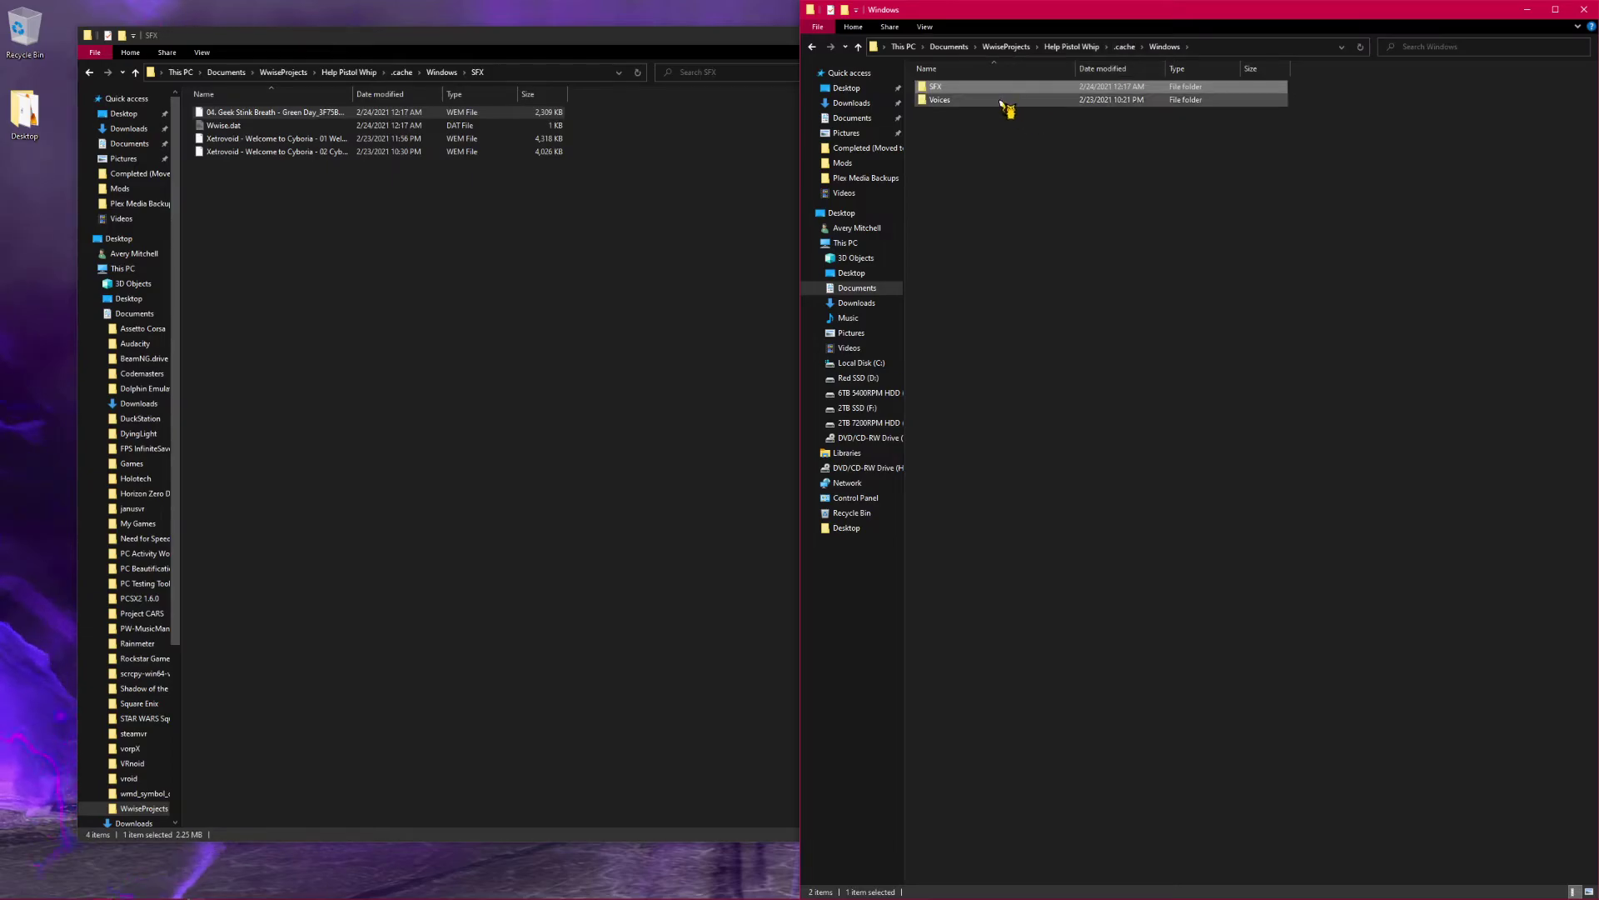
click(1126, 46)
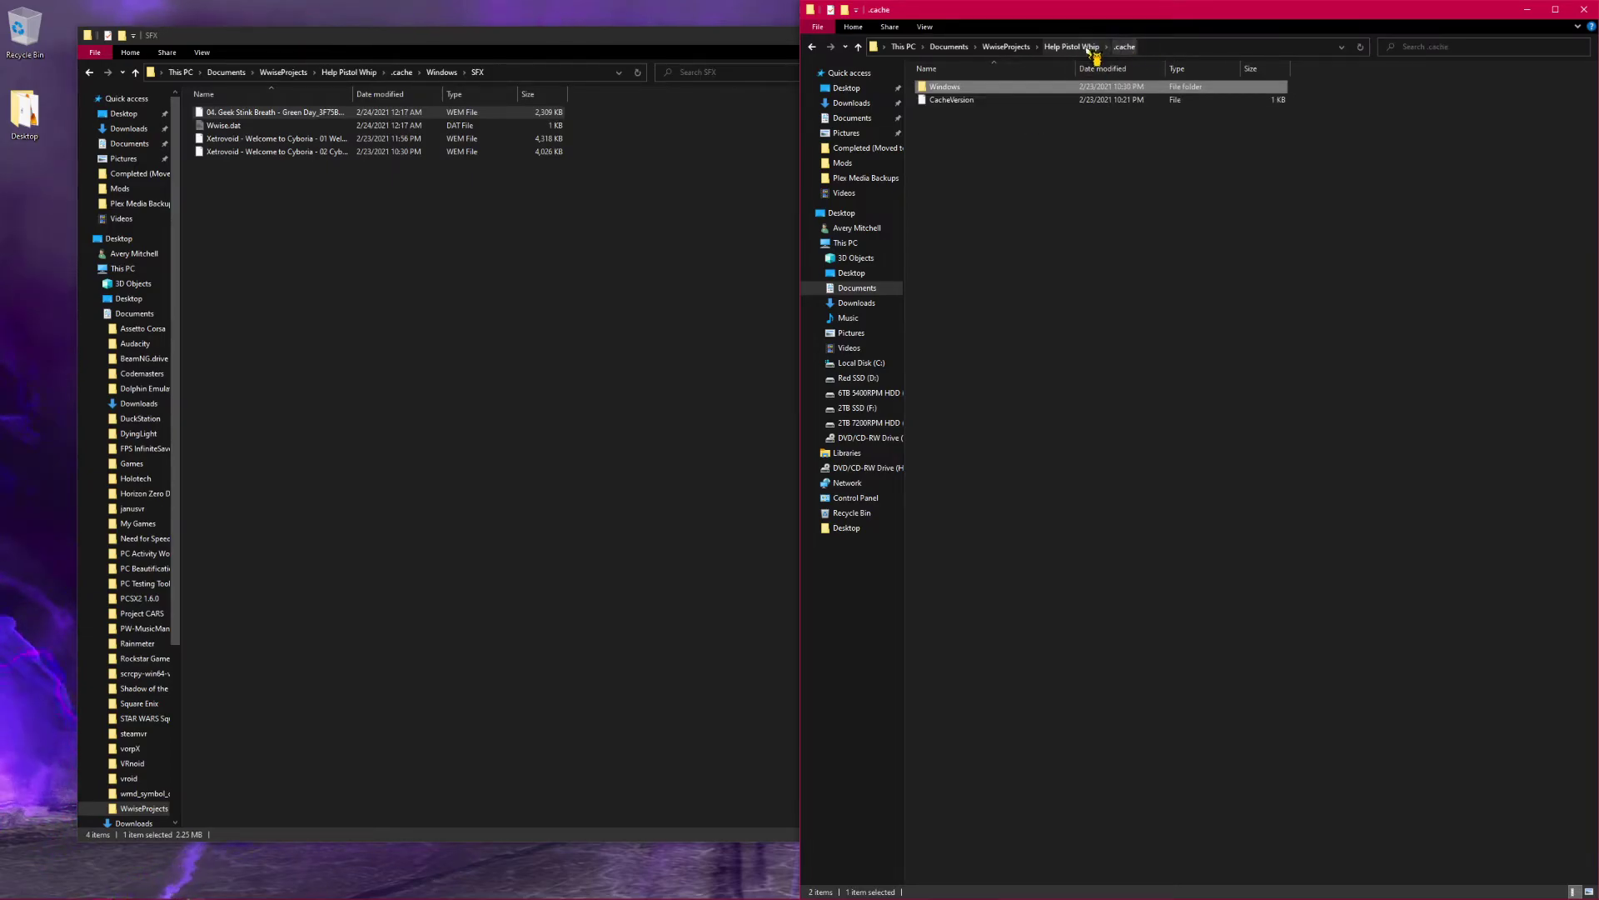
click(1083, 46)
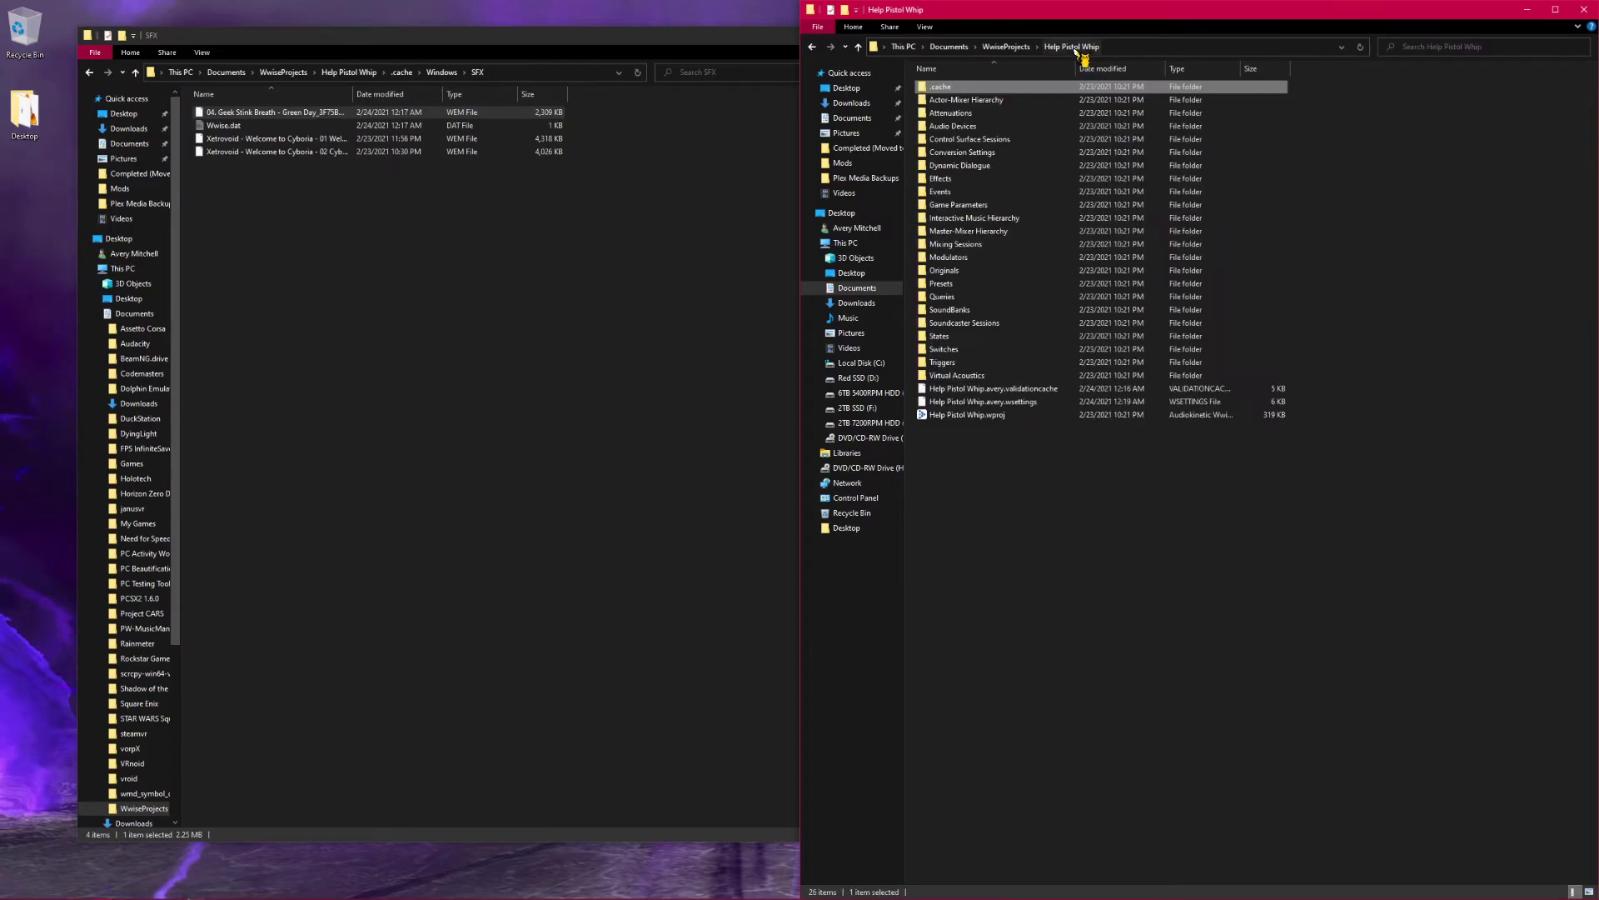
click(1021, 48)
right_click(979, 115)
click(942, 146)
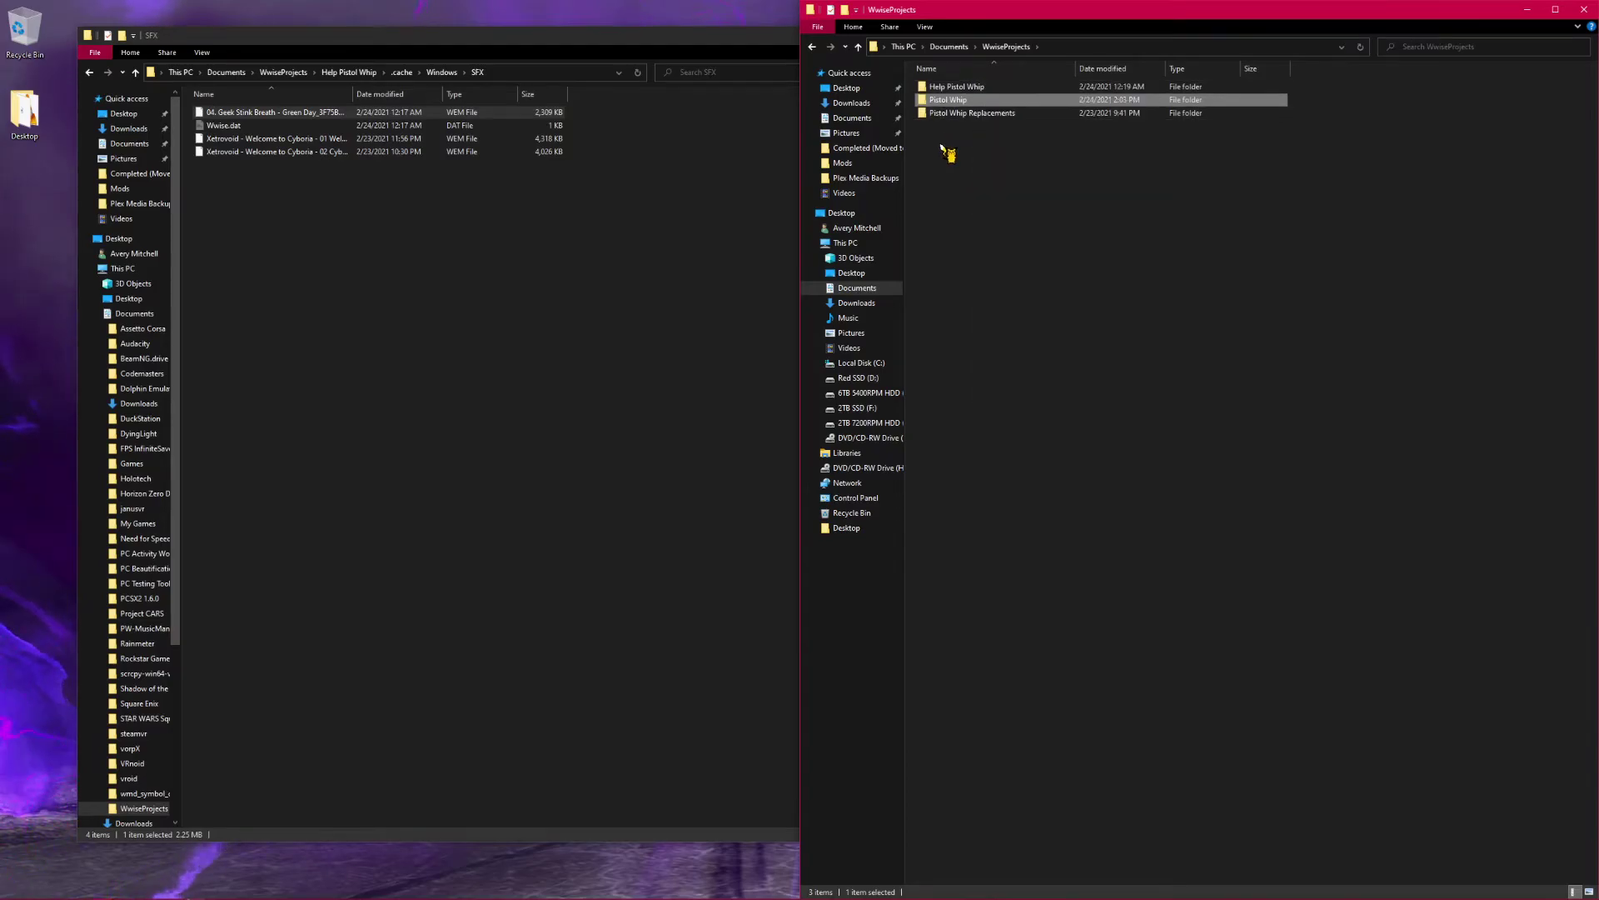
click(942, 145)
Open the Pistol Whip project's .cache\Windows\SFX folder holding the Brain Stew WEM
double_click(956, 101)
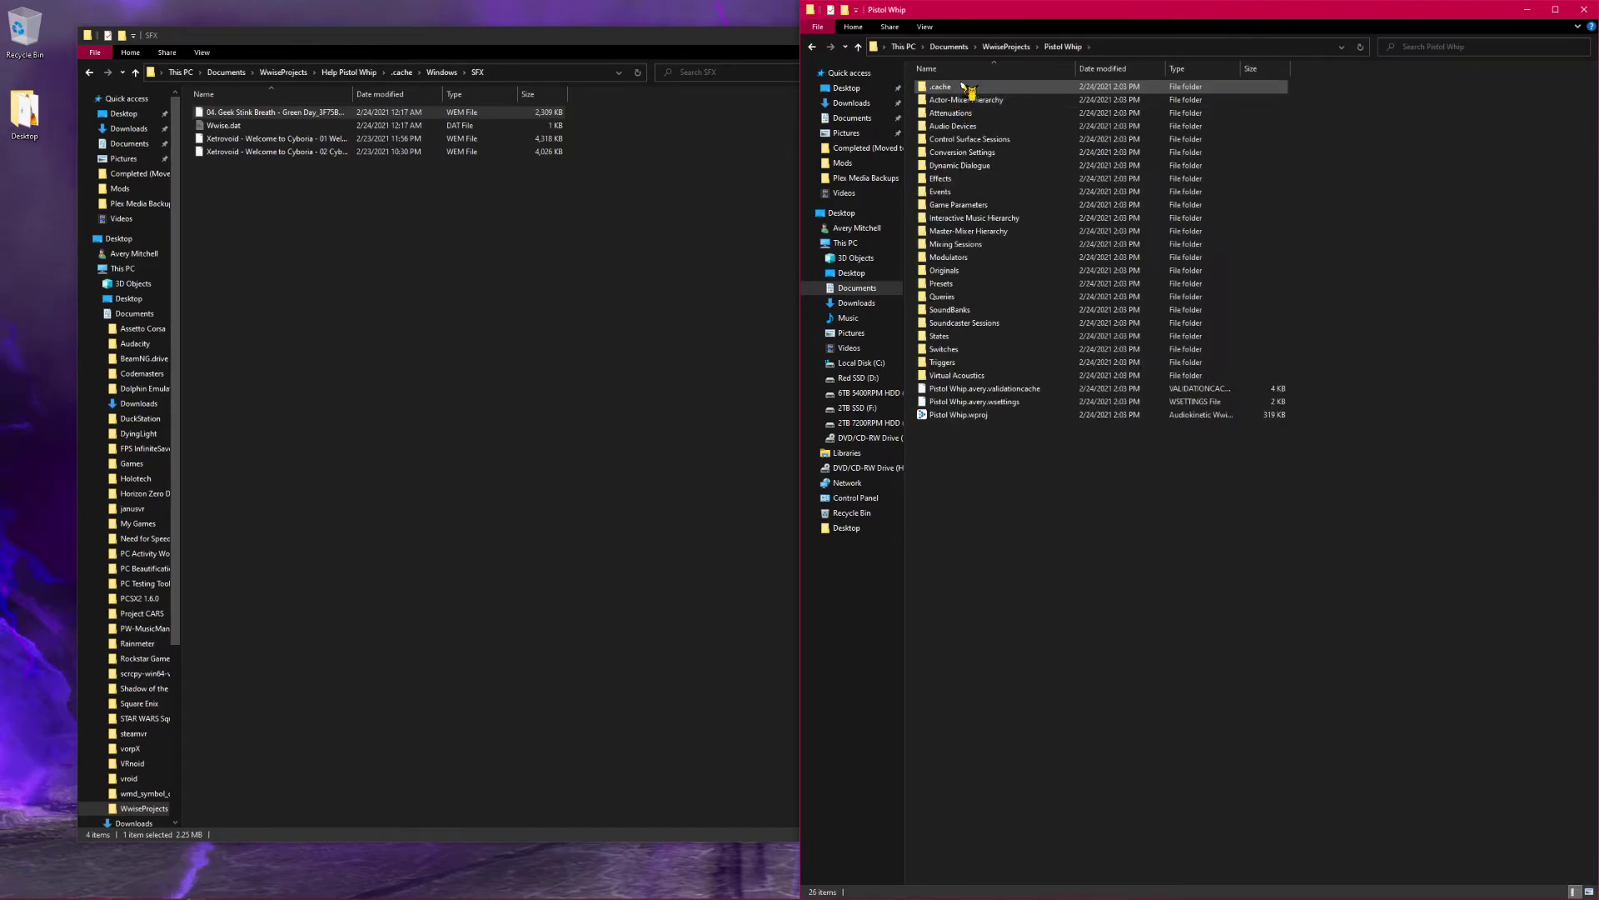
double_click(962, 89)
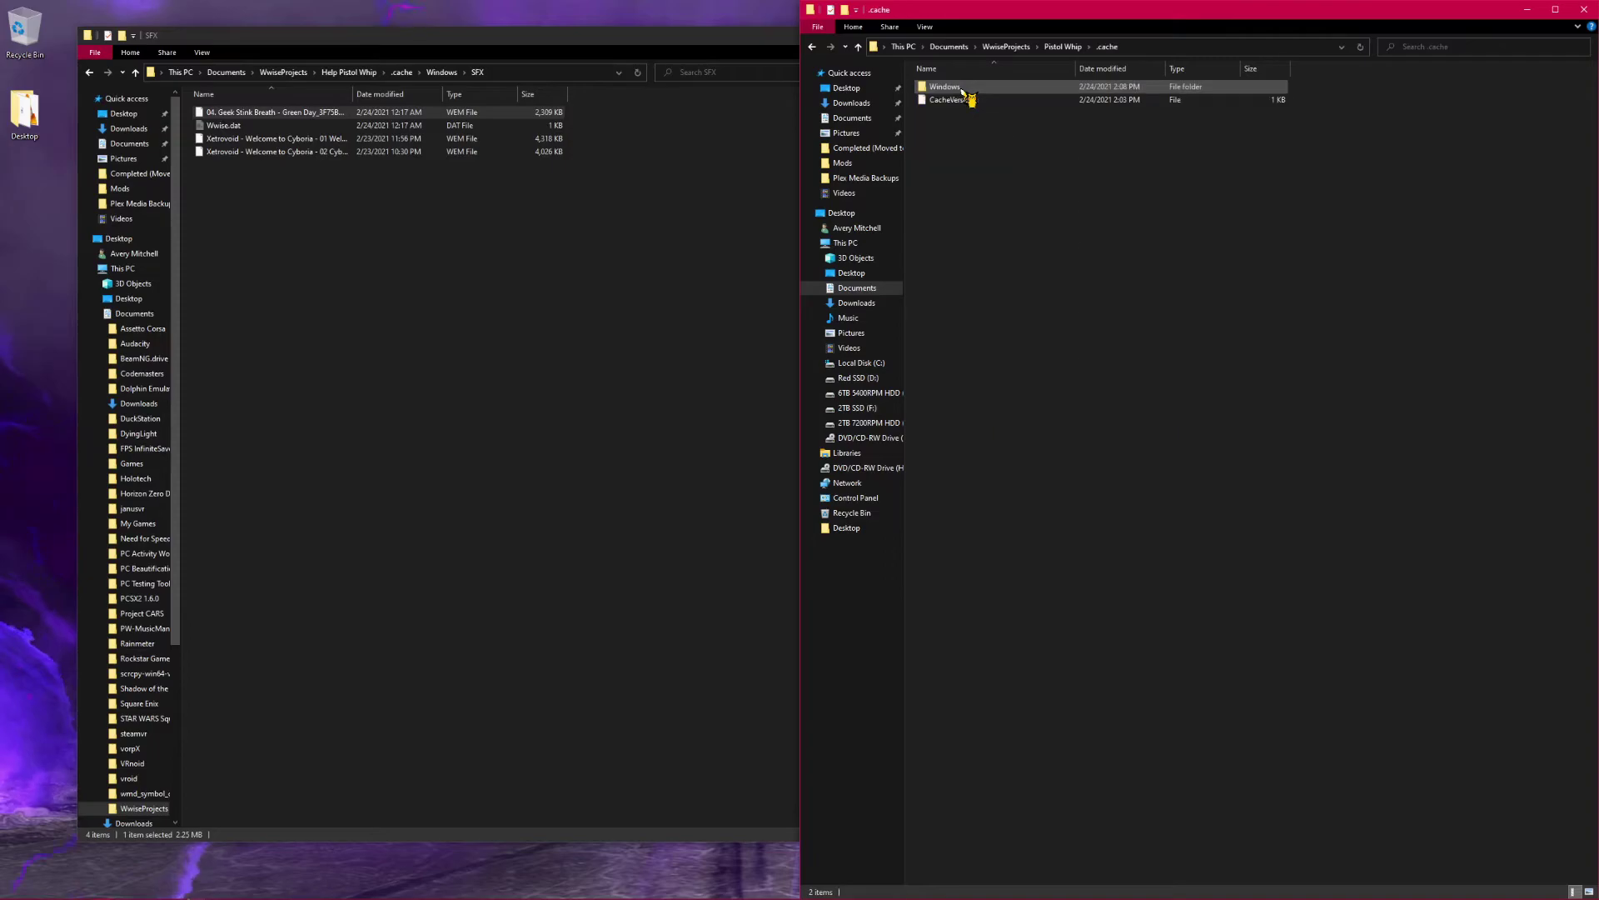
double_click(950, 86)
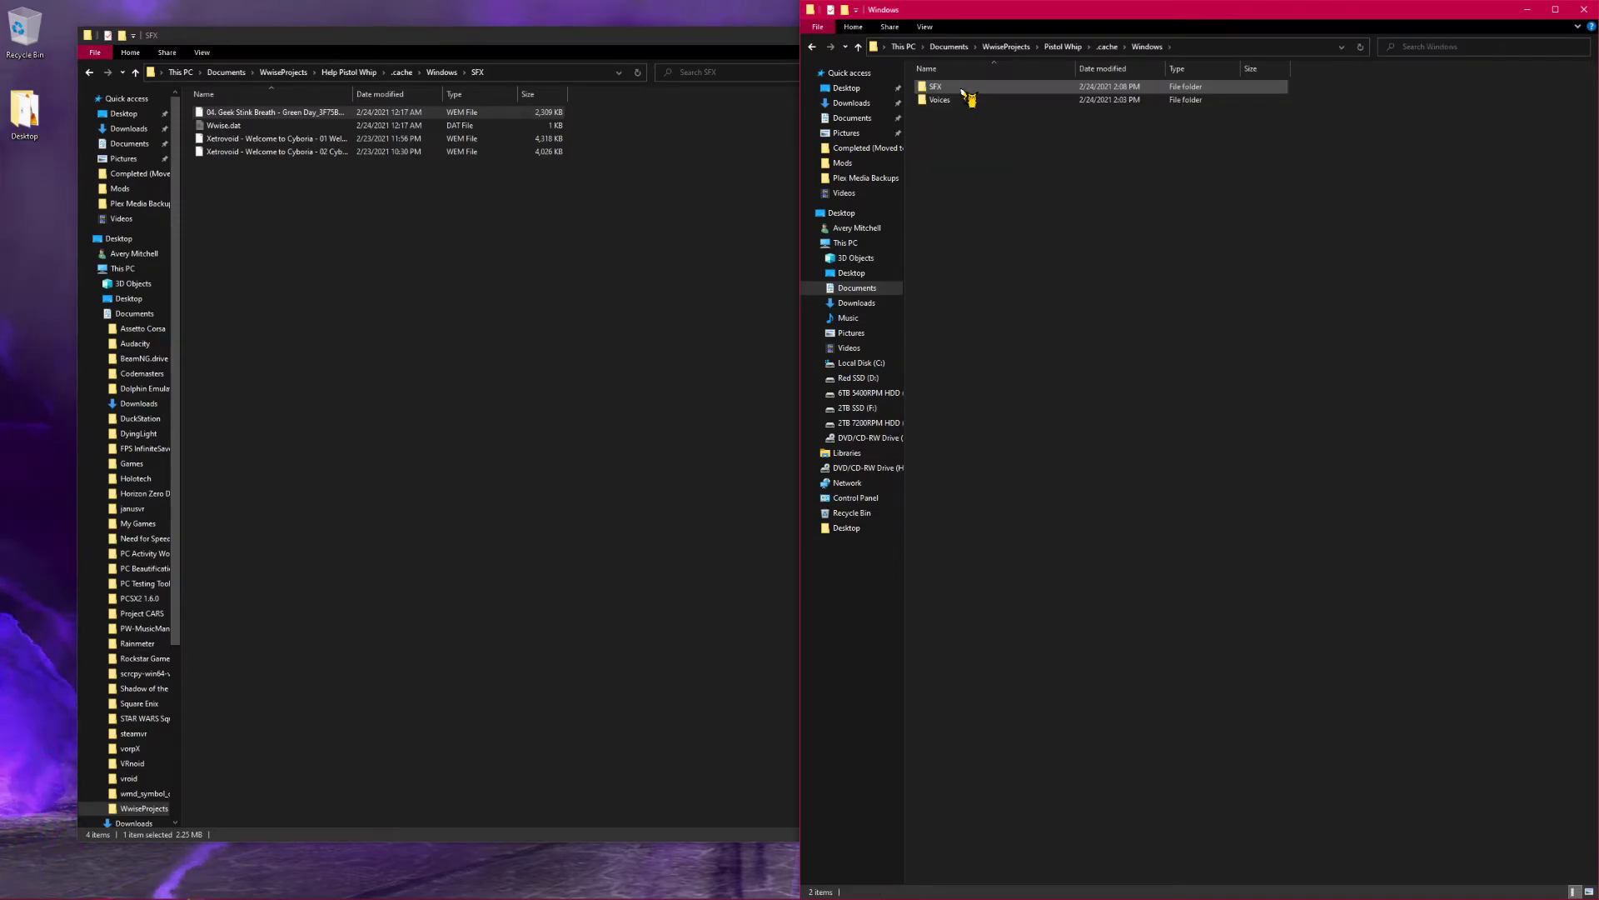
double_click(965, 89)
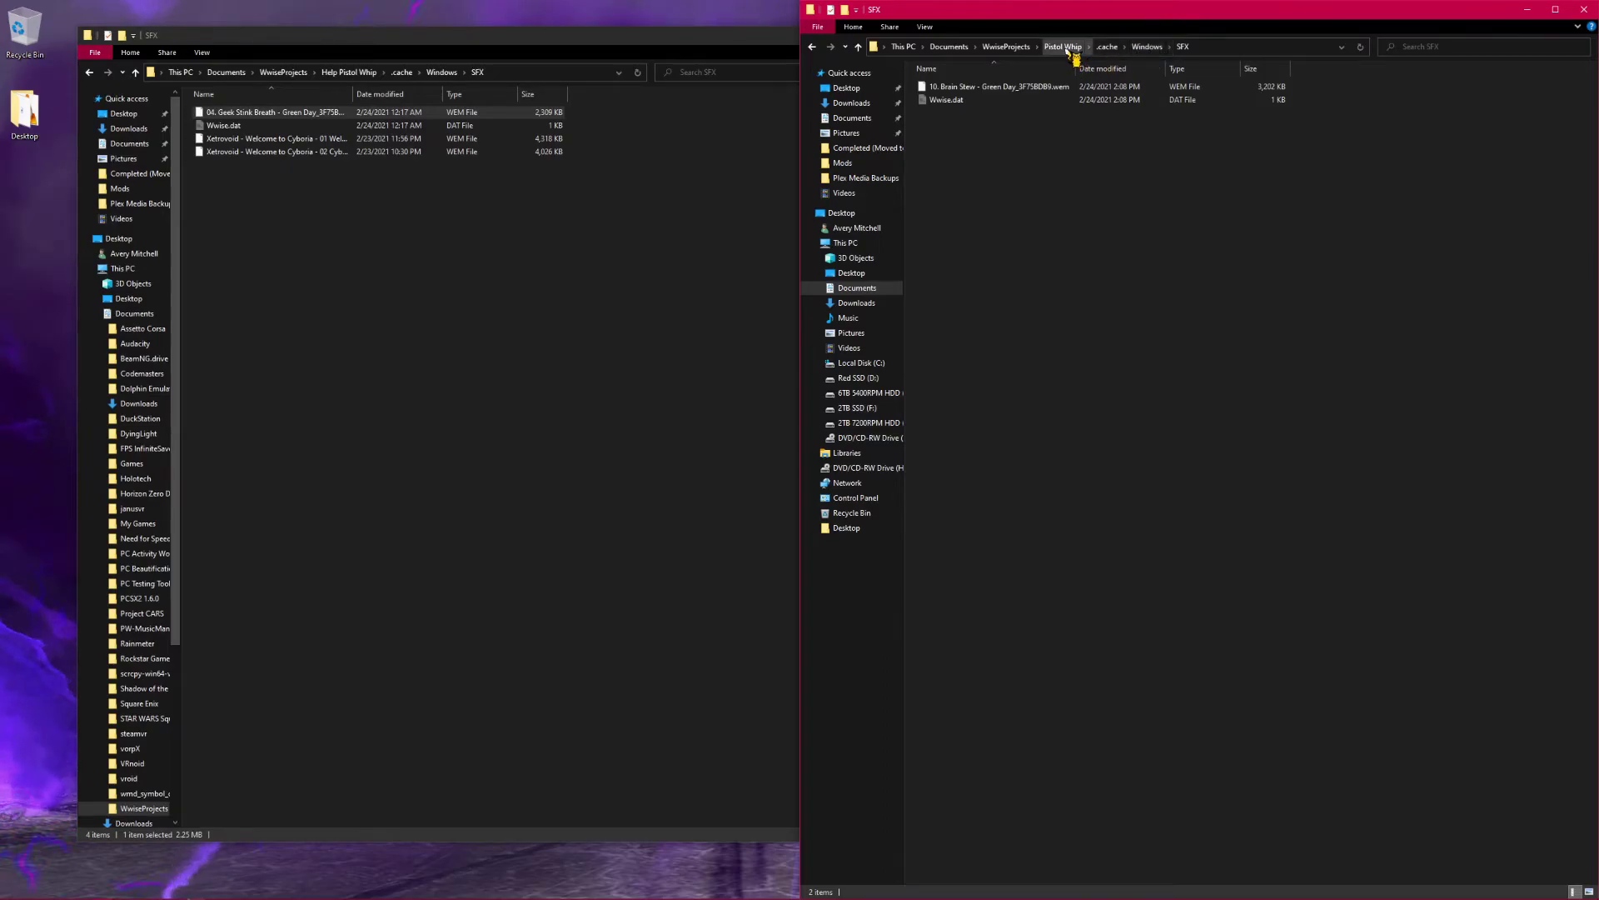
Clear Wwise away, select the Brain Stew .wem, and minimize the Help Pistol Whip SFX window
click(496, 889)
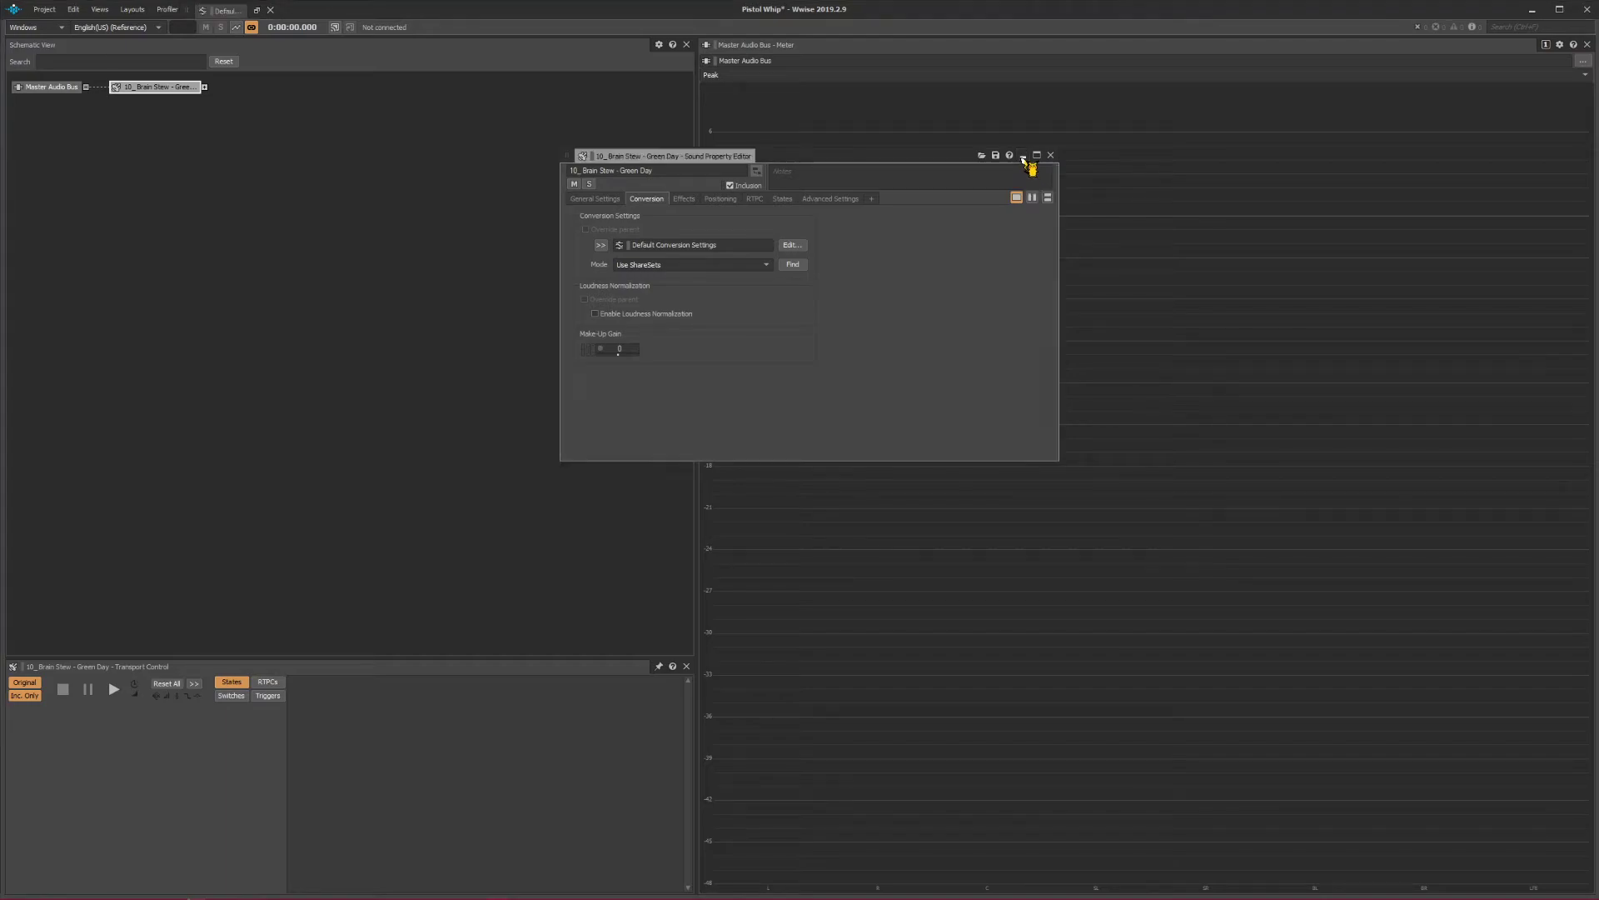
click(1022, 155)
click(1532, 9)
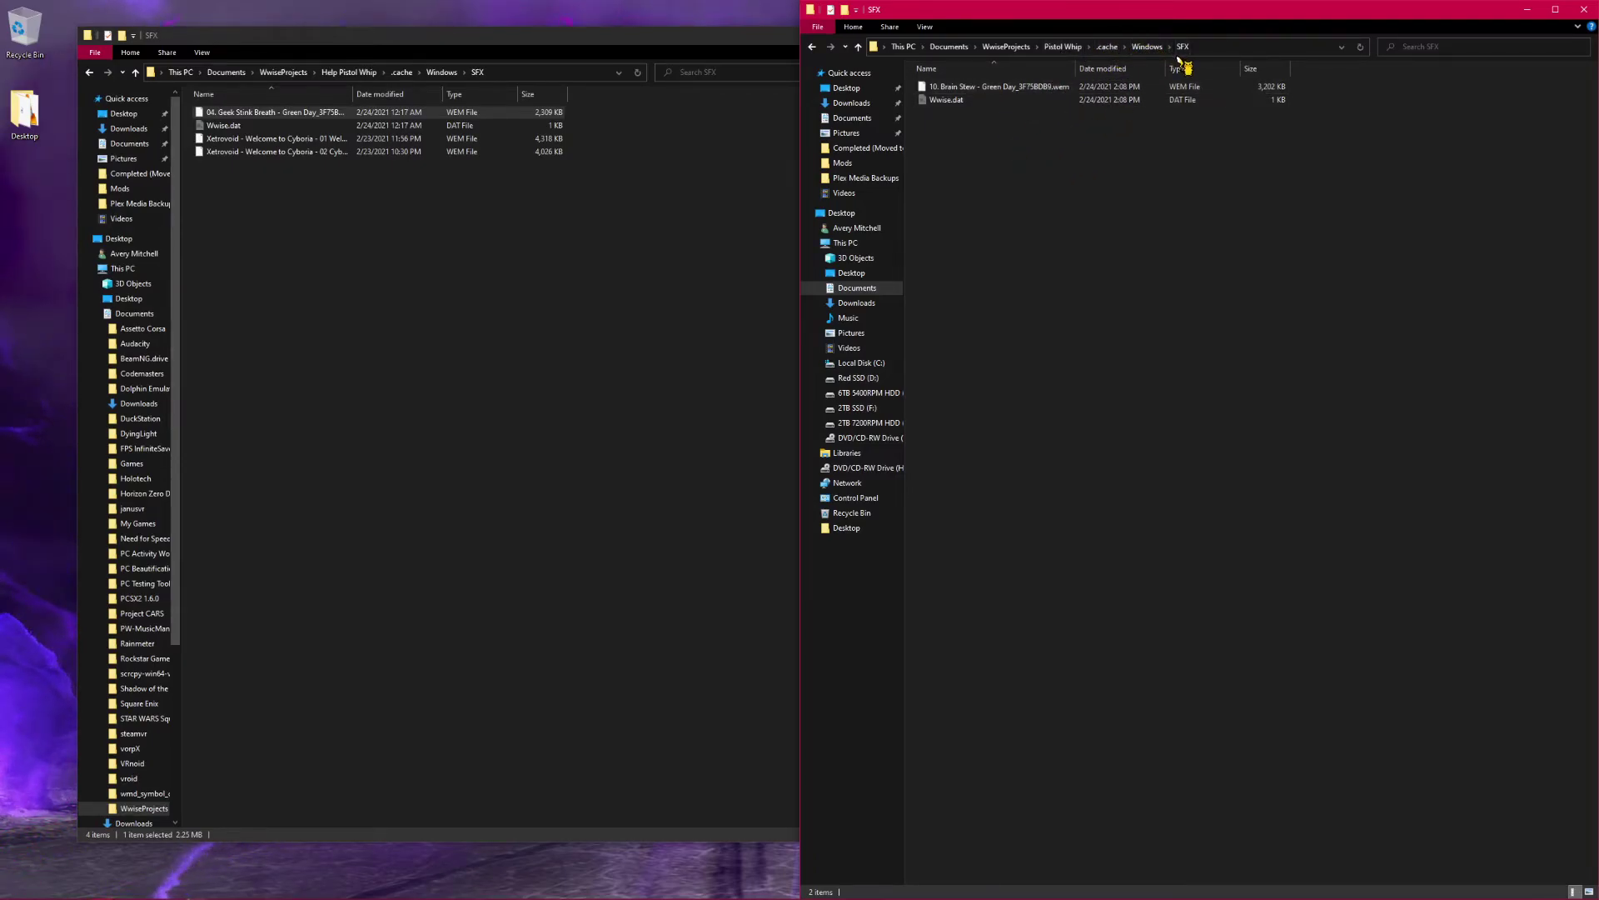
click(1006, 90)
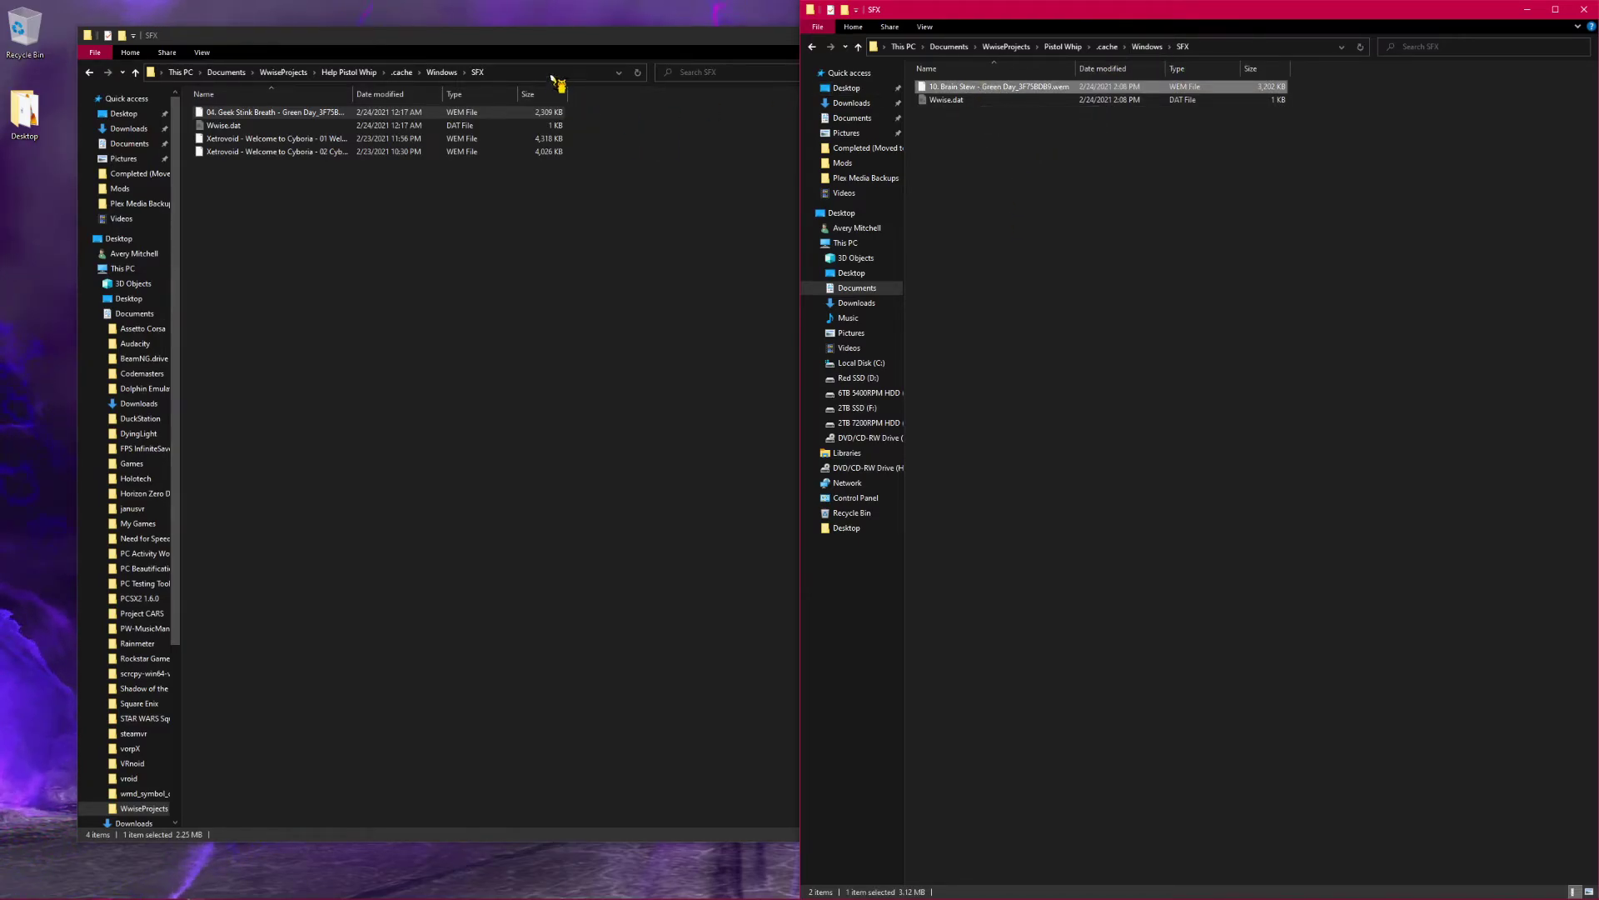
click(639, 48)
click(805, 36)
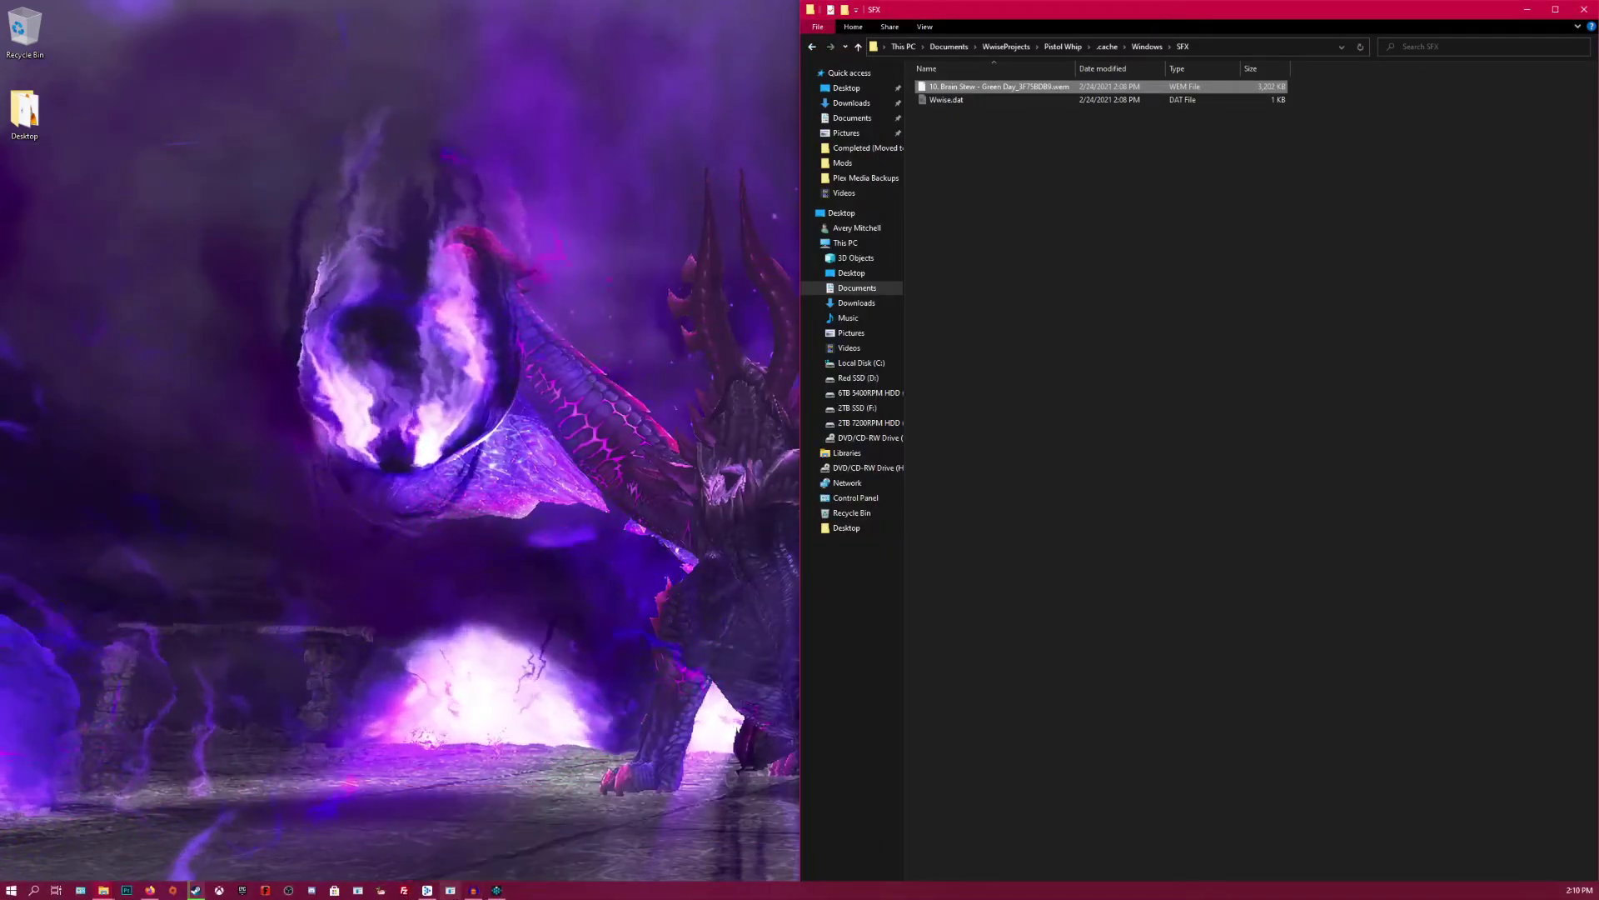
Launch PW-MusicManager and set its install folder to steamapps\common\Pistol Whip
click(450, 889)
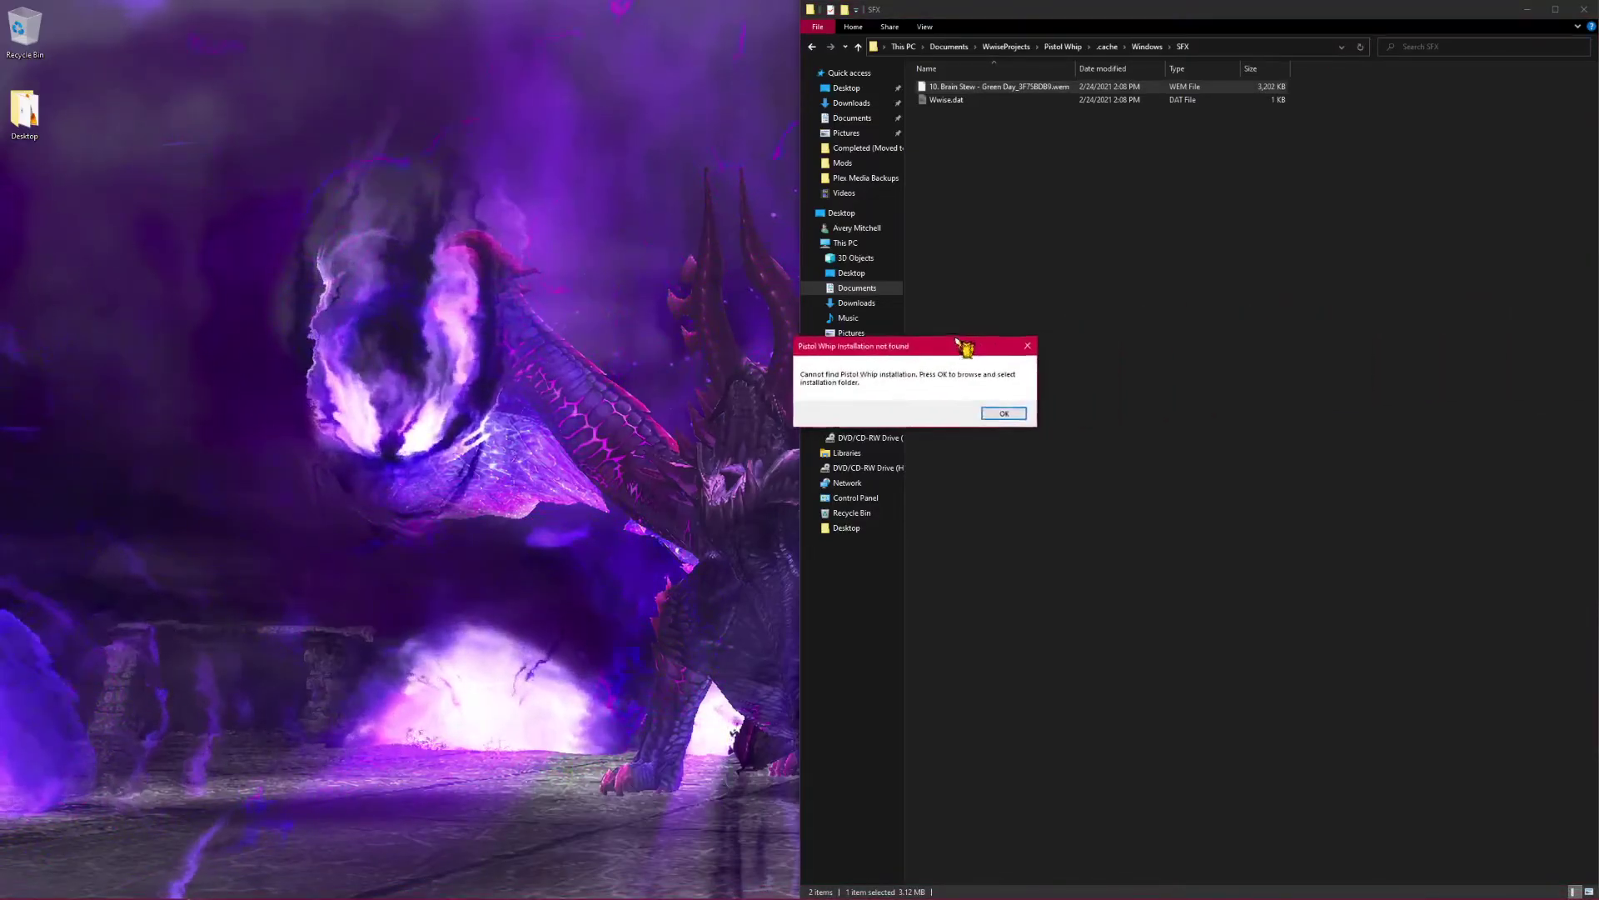
drag(964, 343, 774, 275)
mouse_move(433, 891)
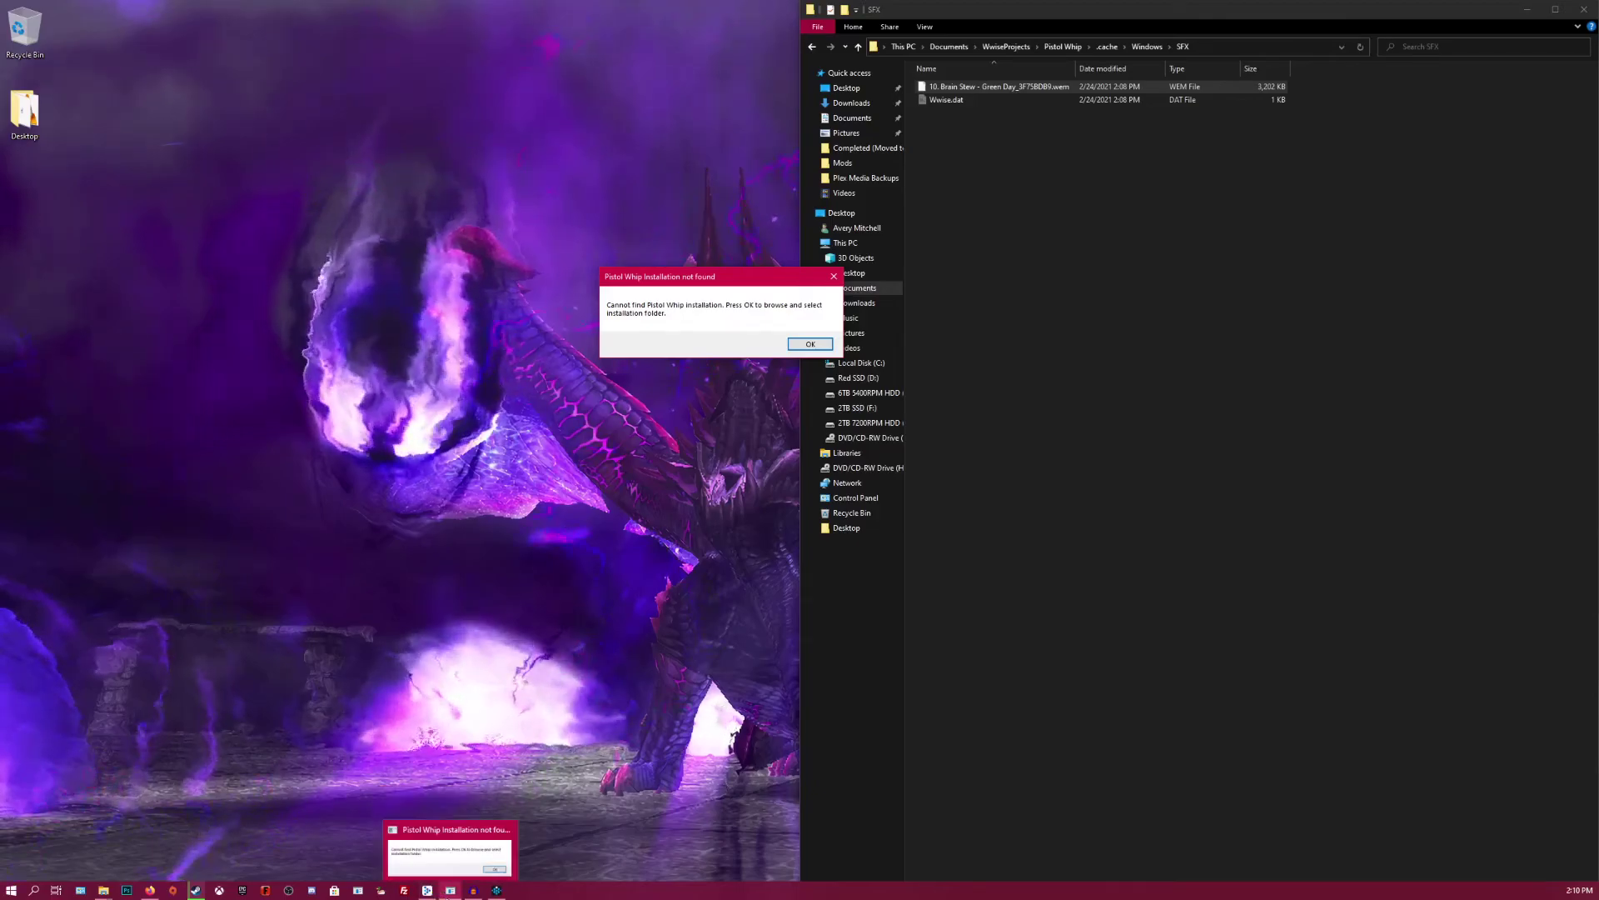
click(798, 344)
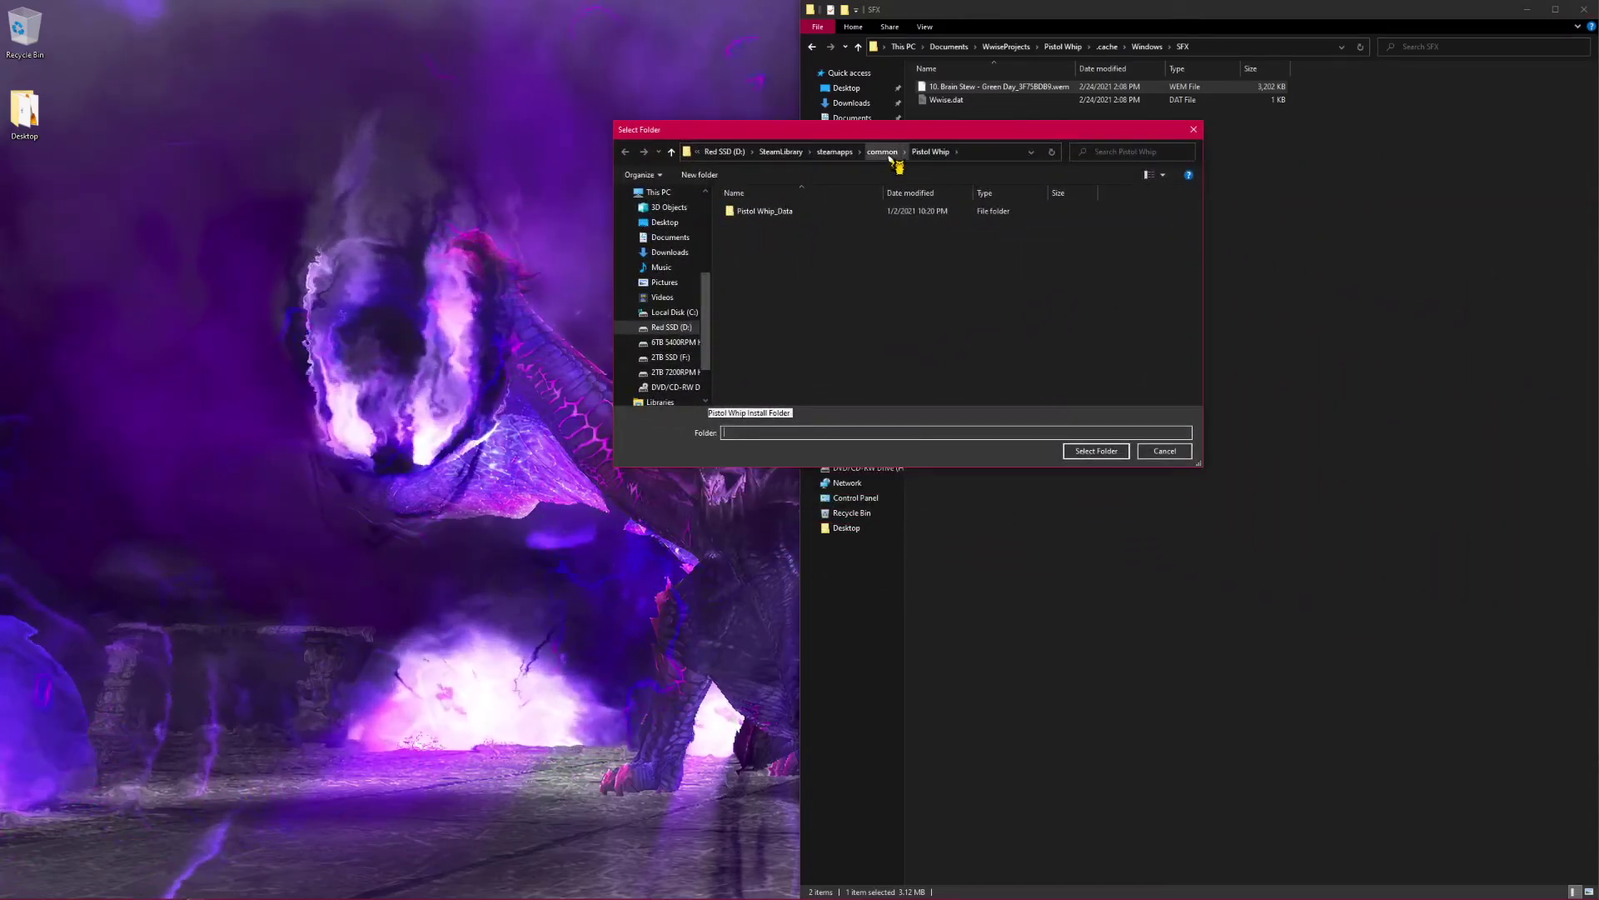
click(882, 151)
scroll(800, 334, down, 5)
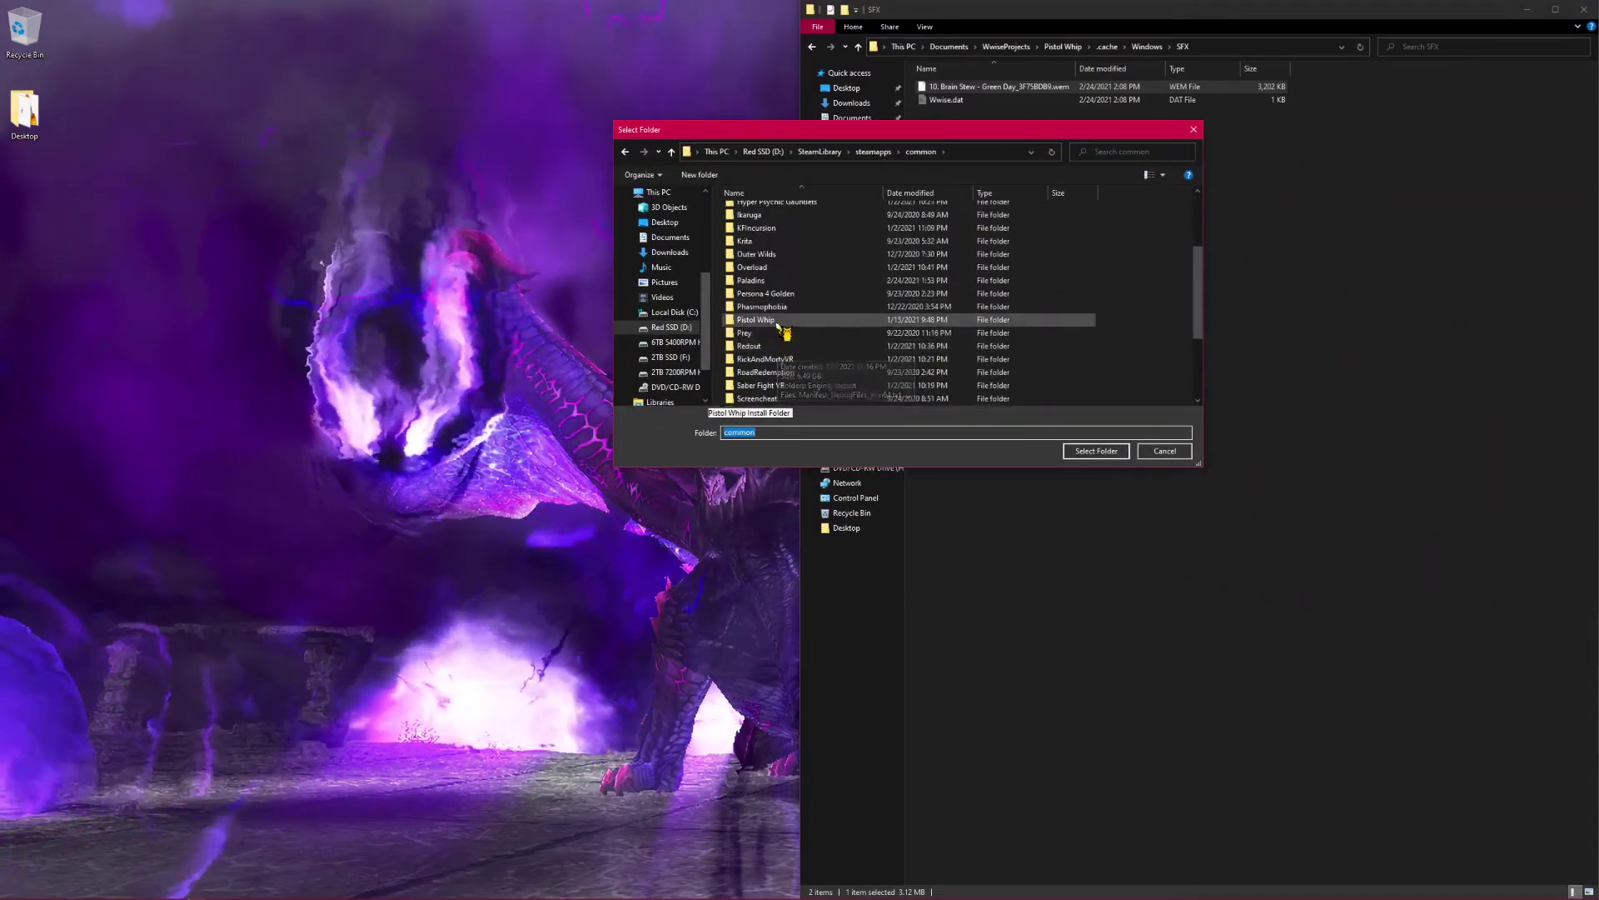
click(778, 323)
click(1106, 454)
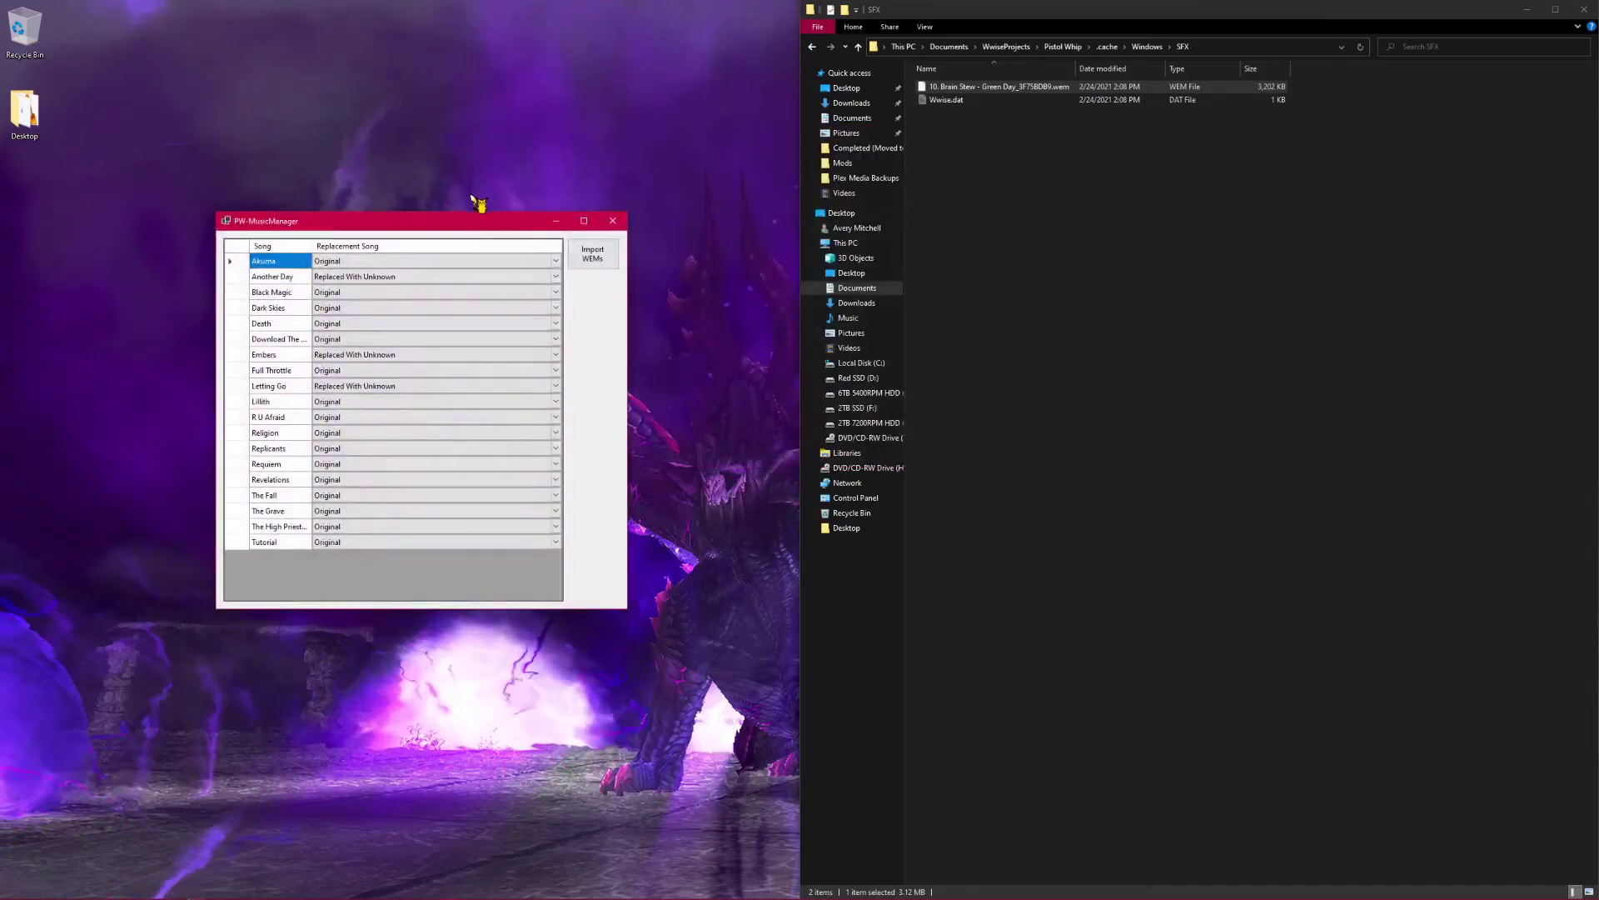
drag(471, 227, 1107, 119)
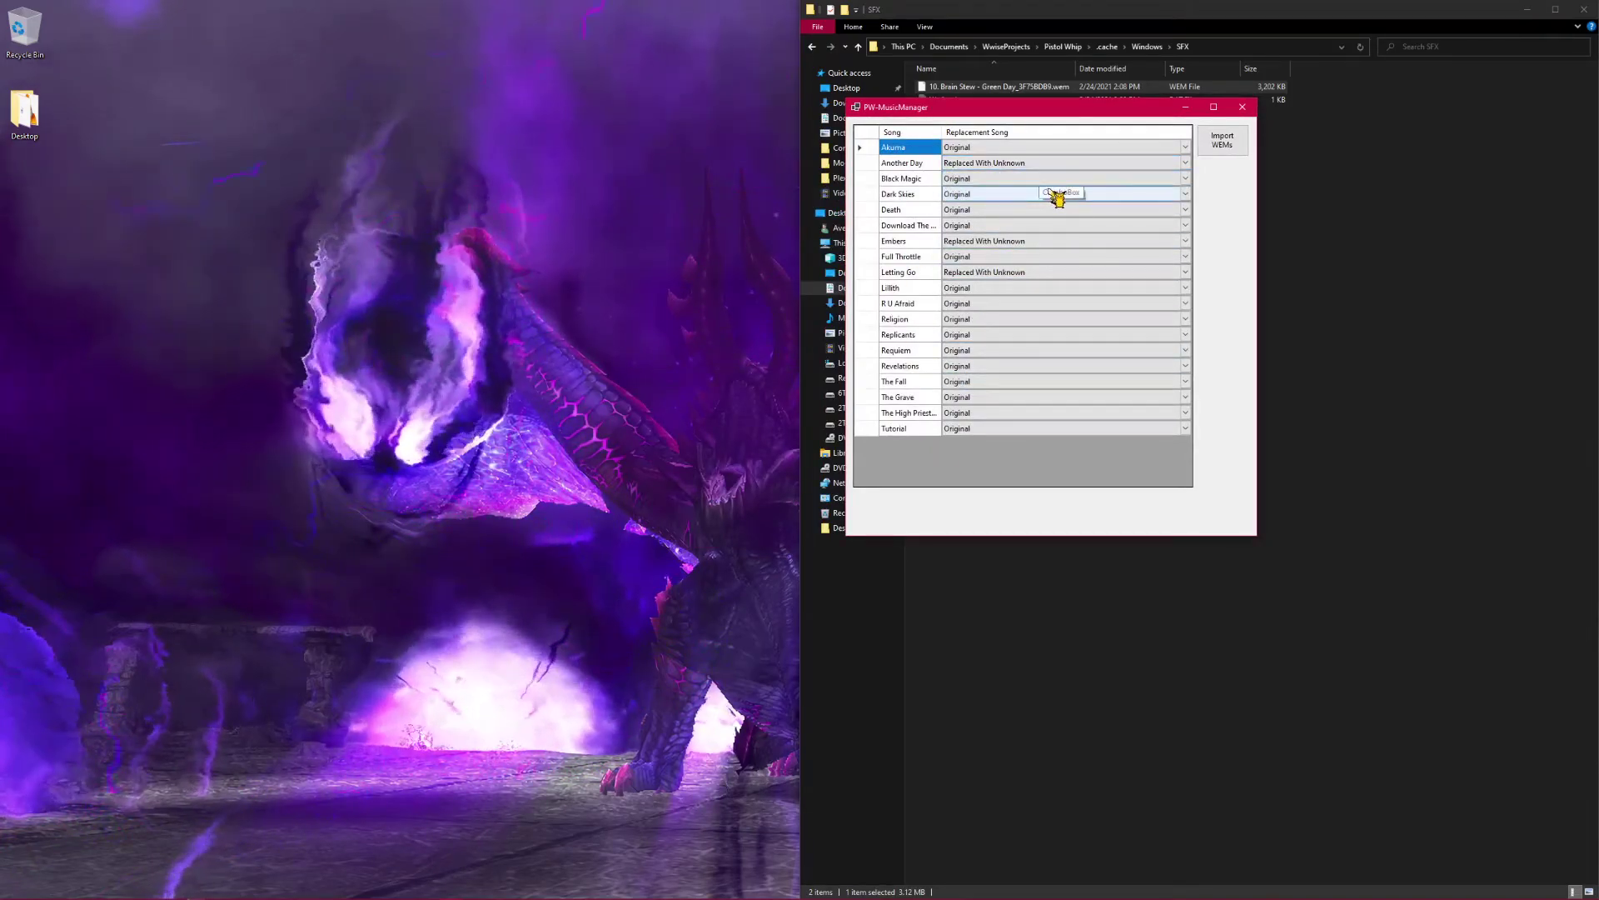
click(1025, 162)
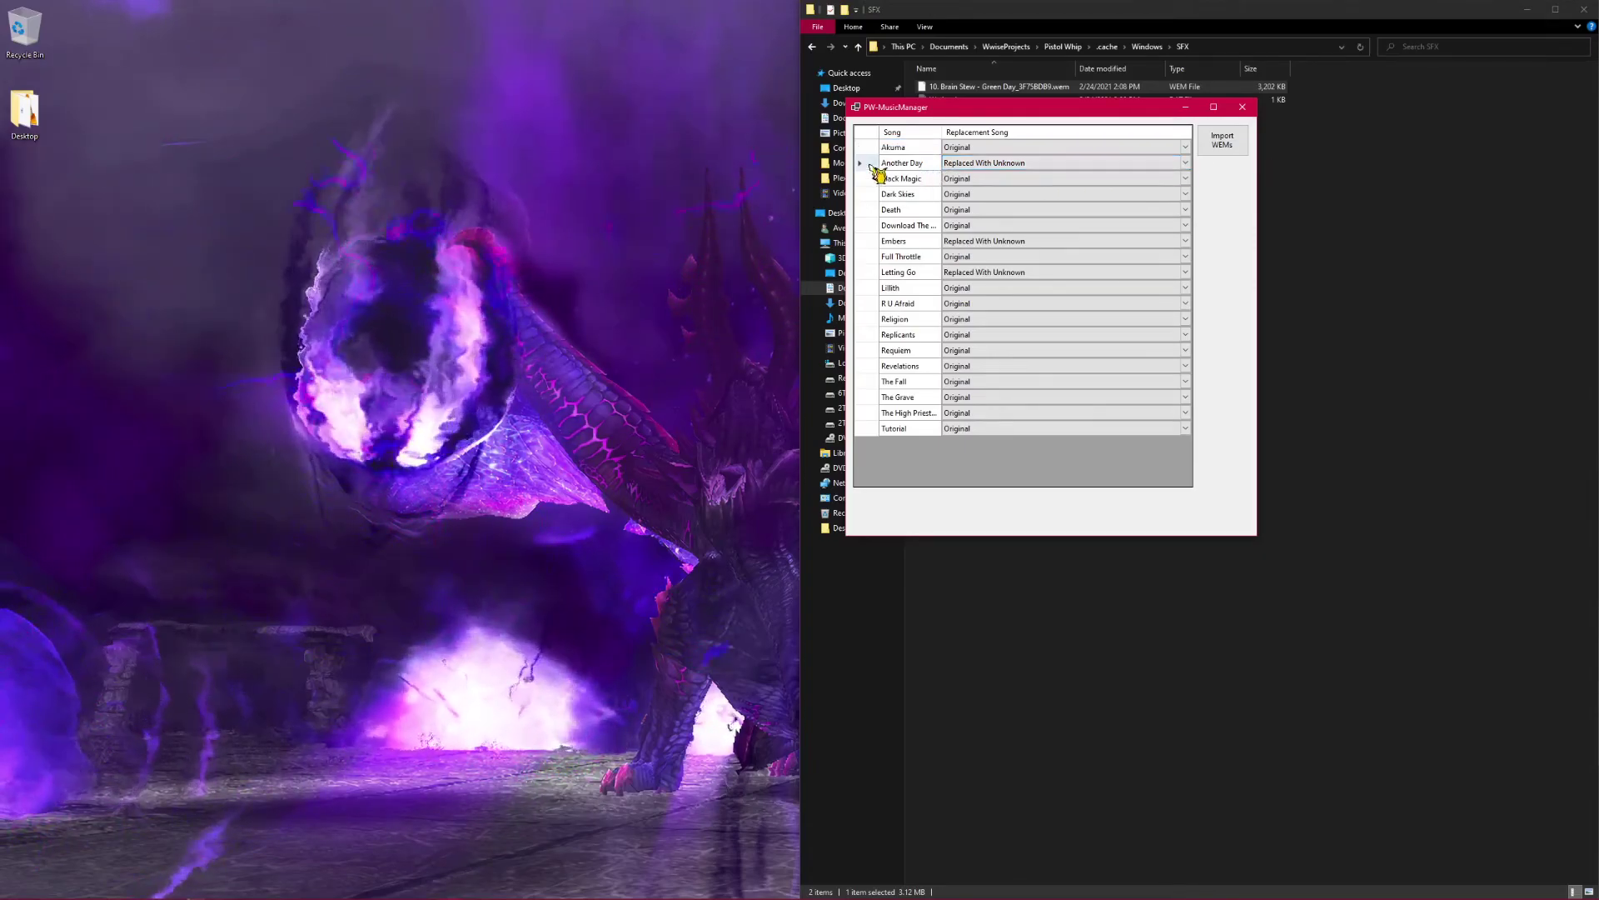
click(1181, 166)
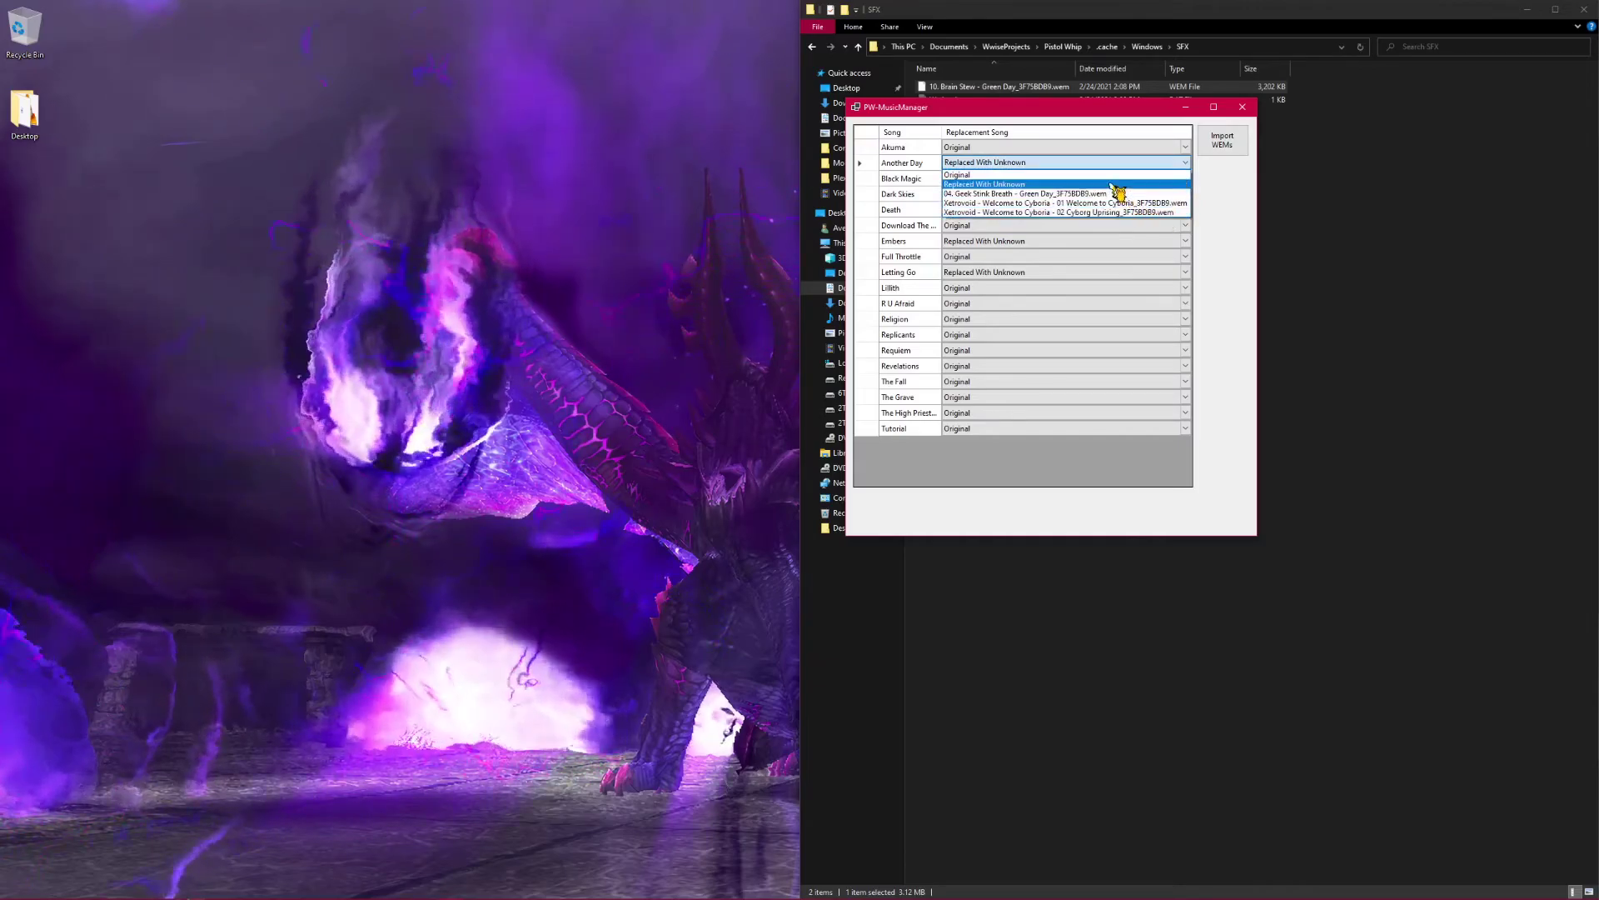
click(1229, 146)
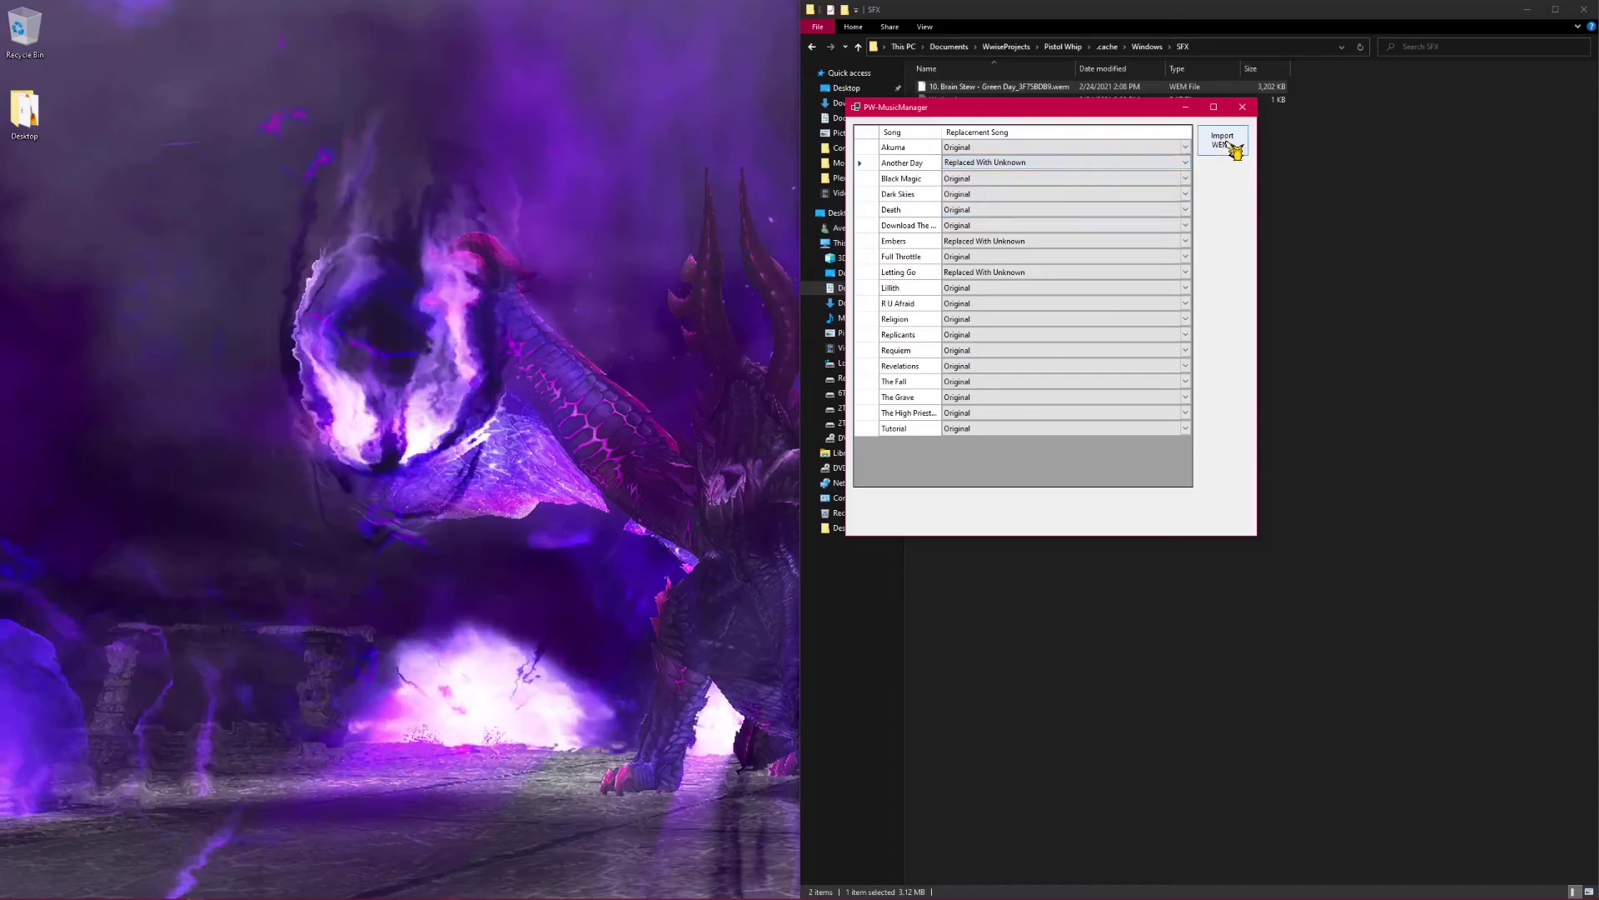
Import the Brain Stew .wem from the Pistol Whip project's .cache\Windows\SFX folder
click(1231, 148)
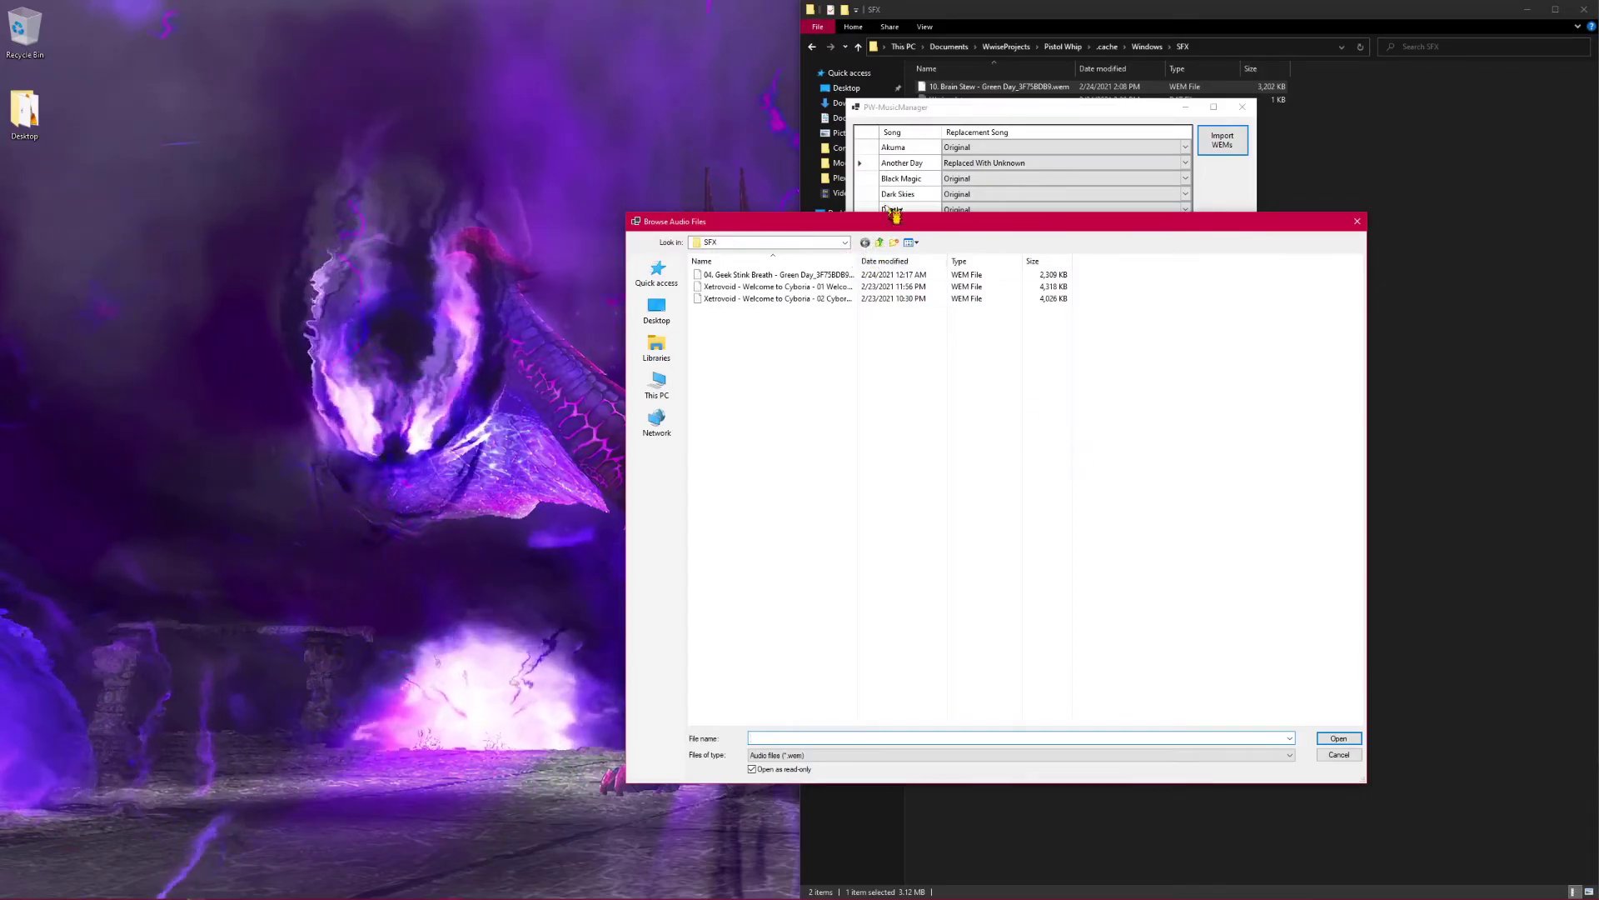
click(879, 244)
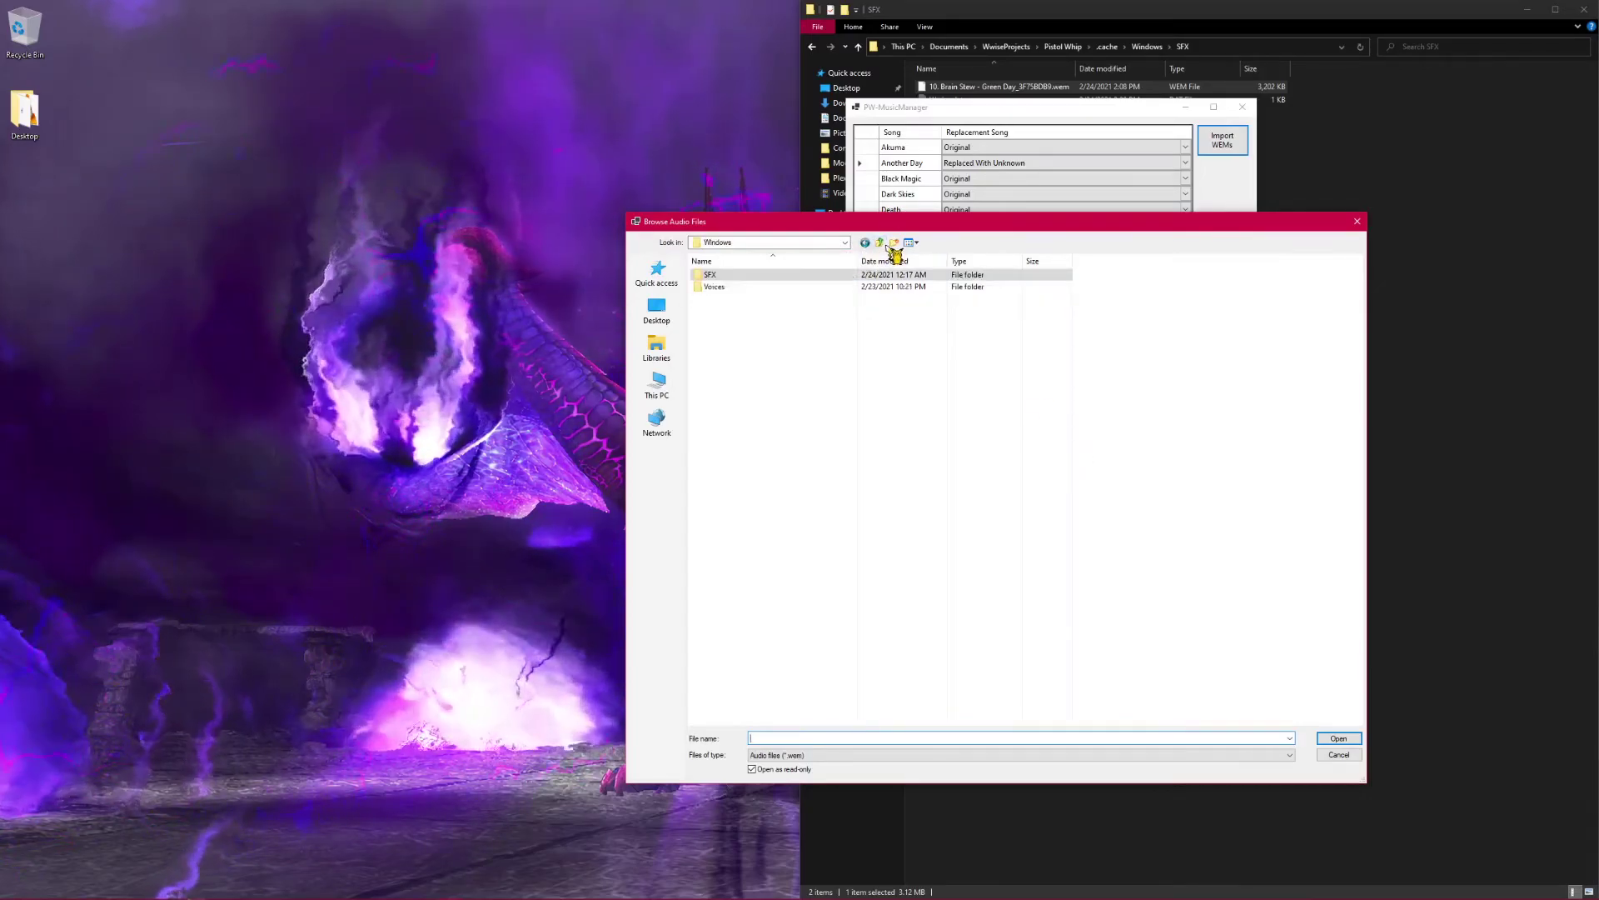
click(881, 244)
click(881, 244)
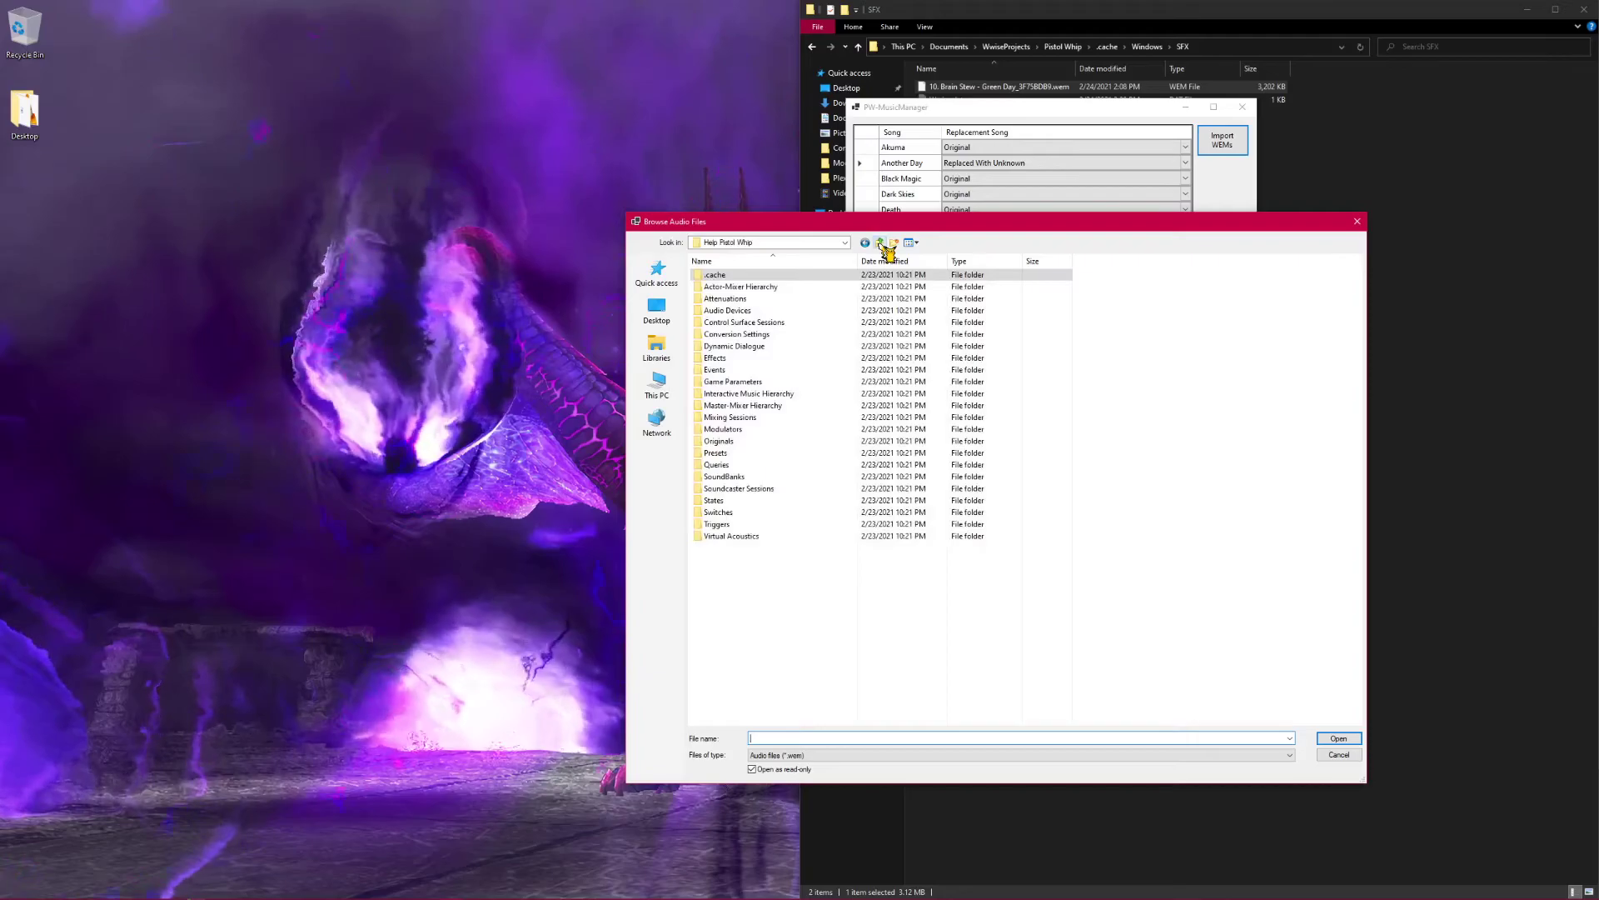
click(882, 244)
double_click(816, 286)
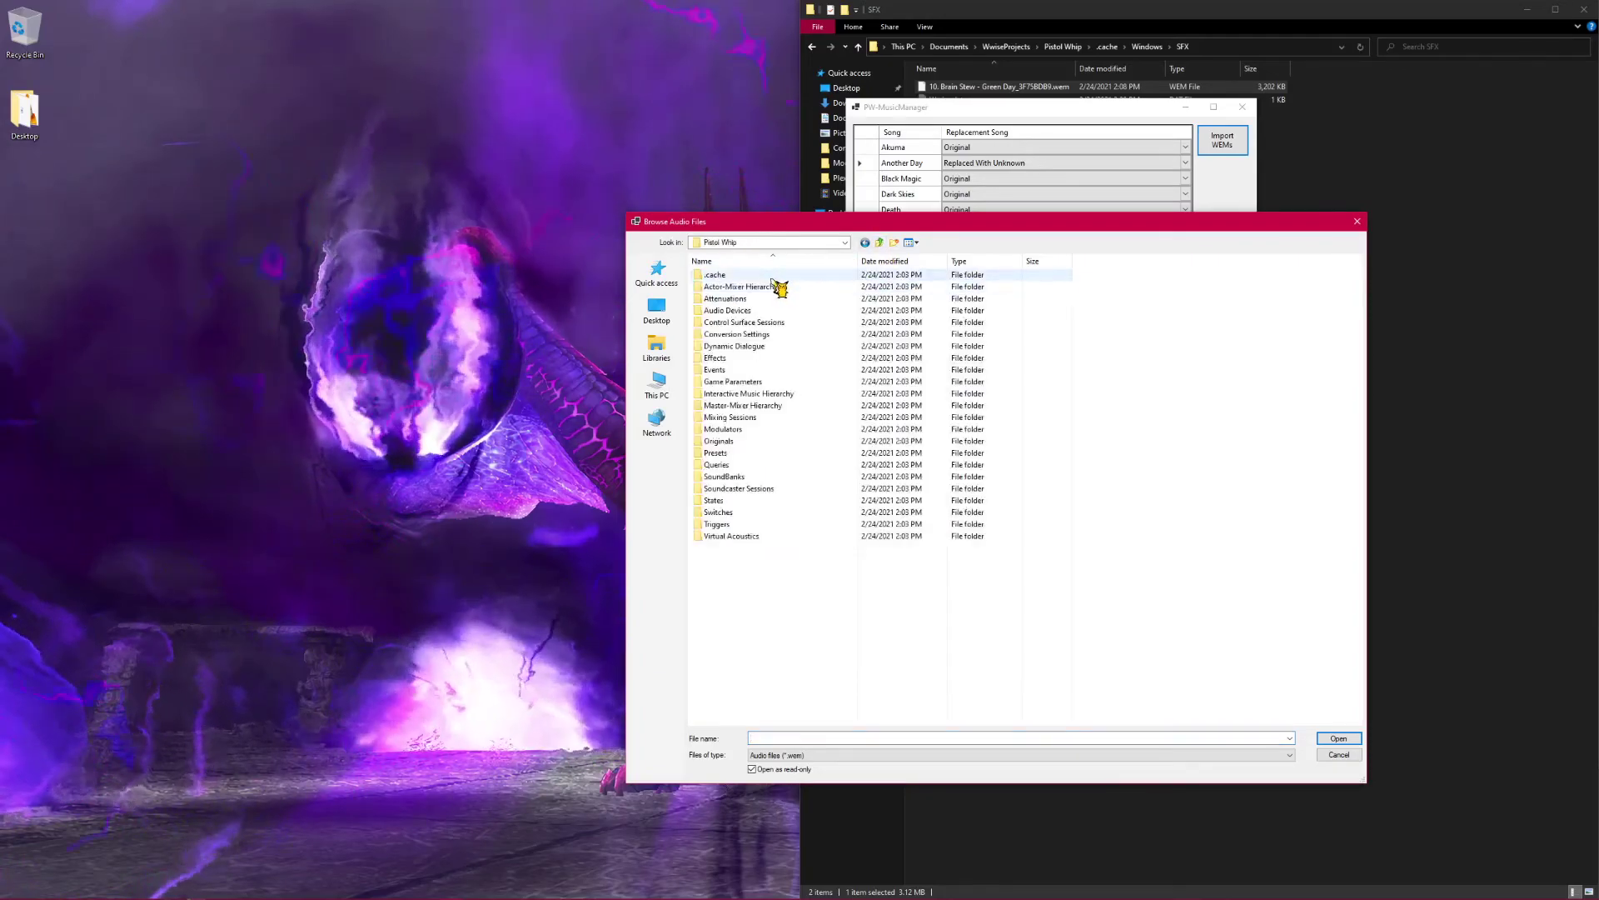
double_click(776, 281)
double_click(776, 281)
double_click(776, 281)
click(776, 281)
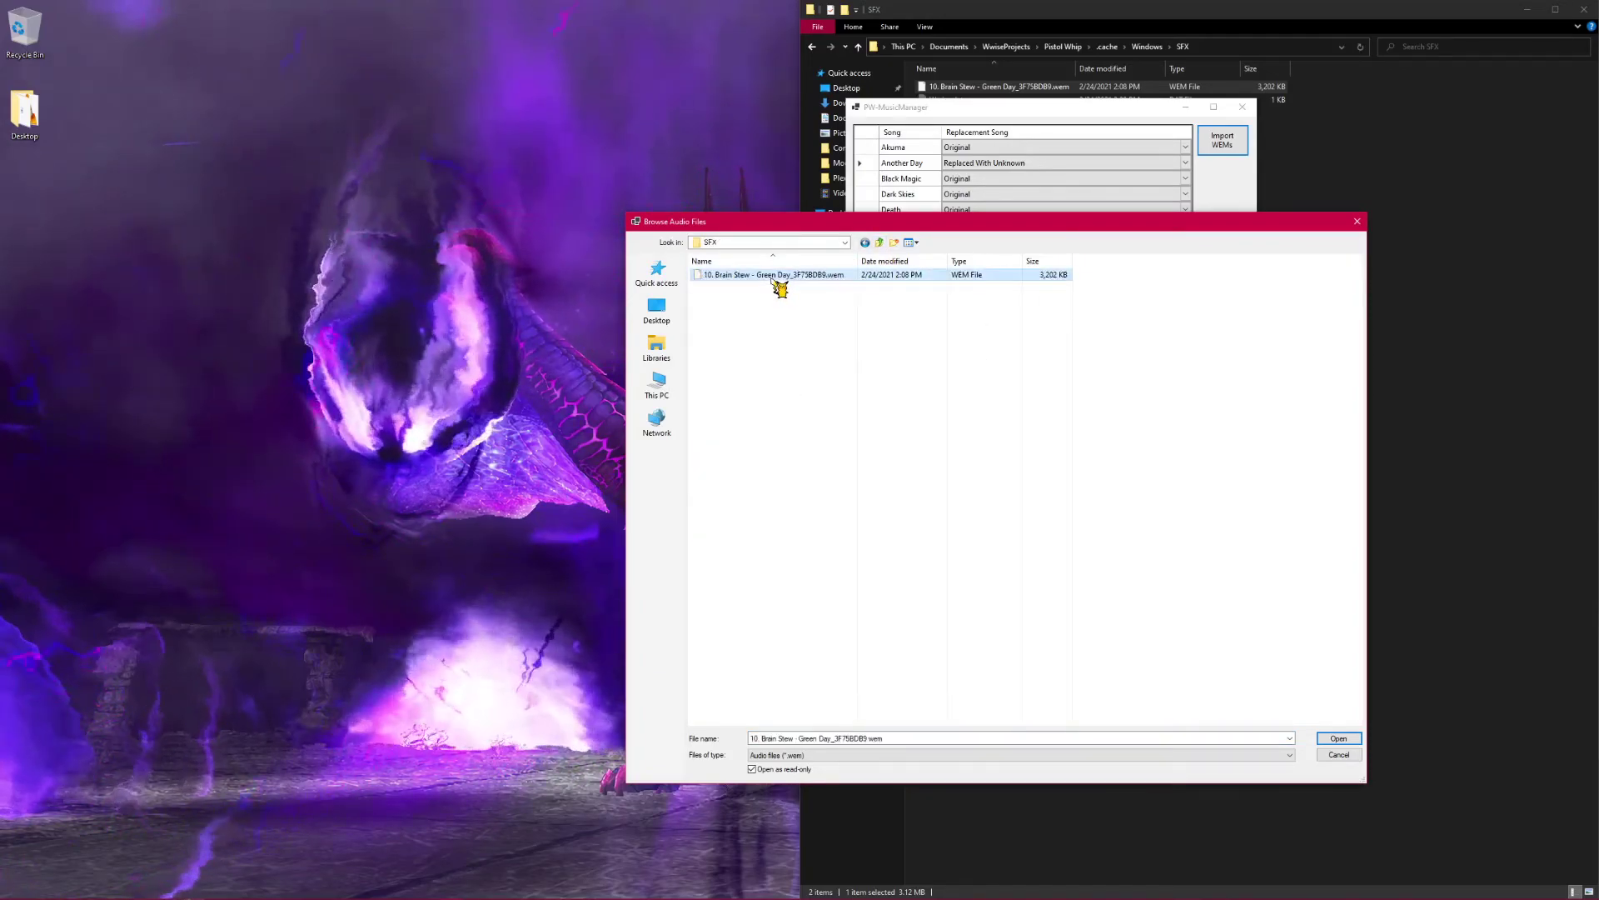
click(1337, 739)
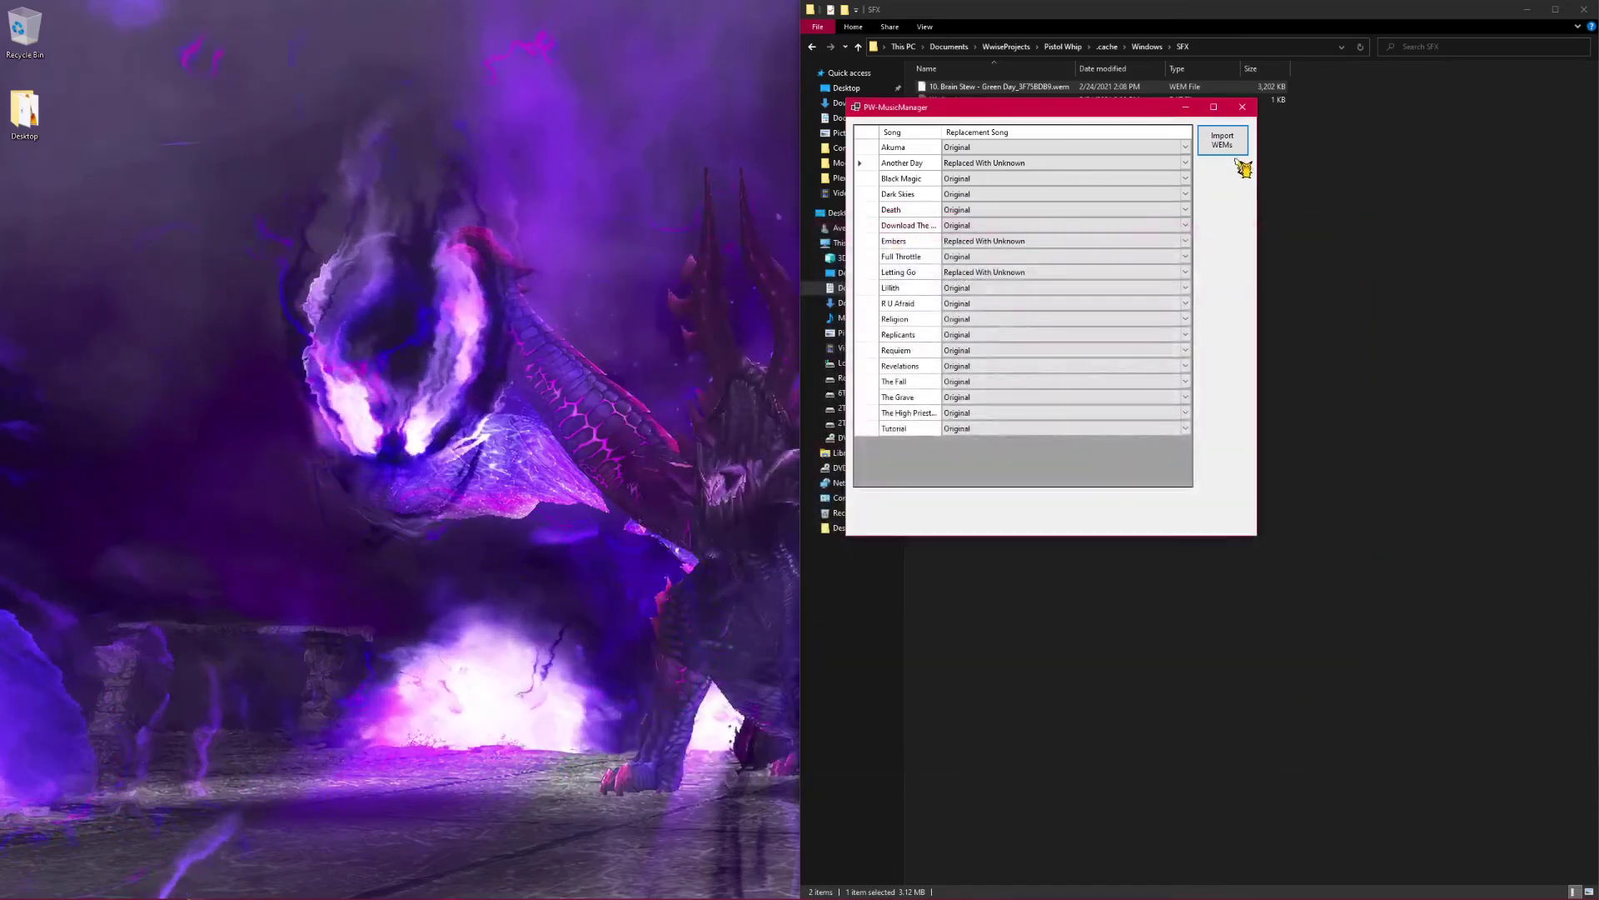
Confirm Brain Stew appears in Another Day's replacement choices, then move the manager window left
click(1092, 163)
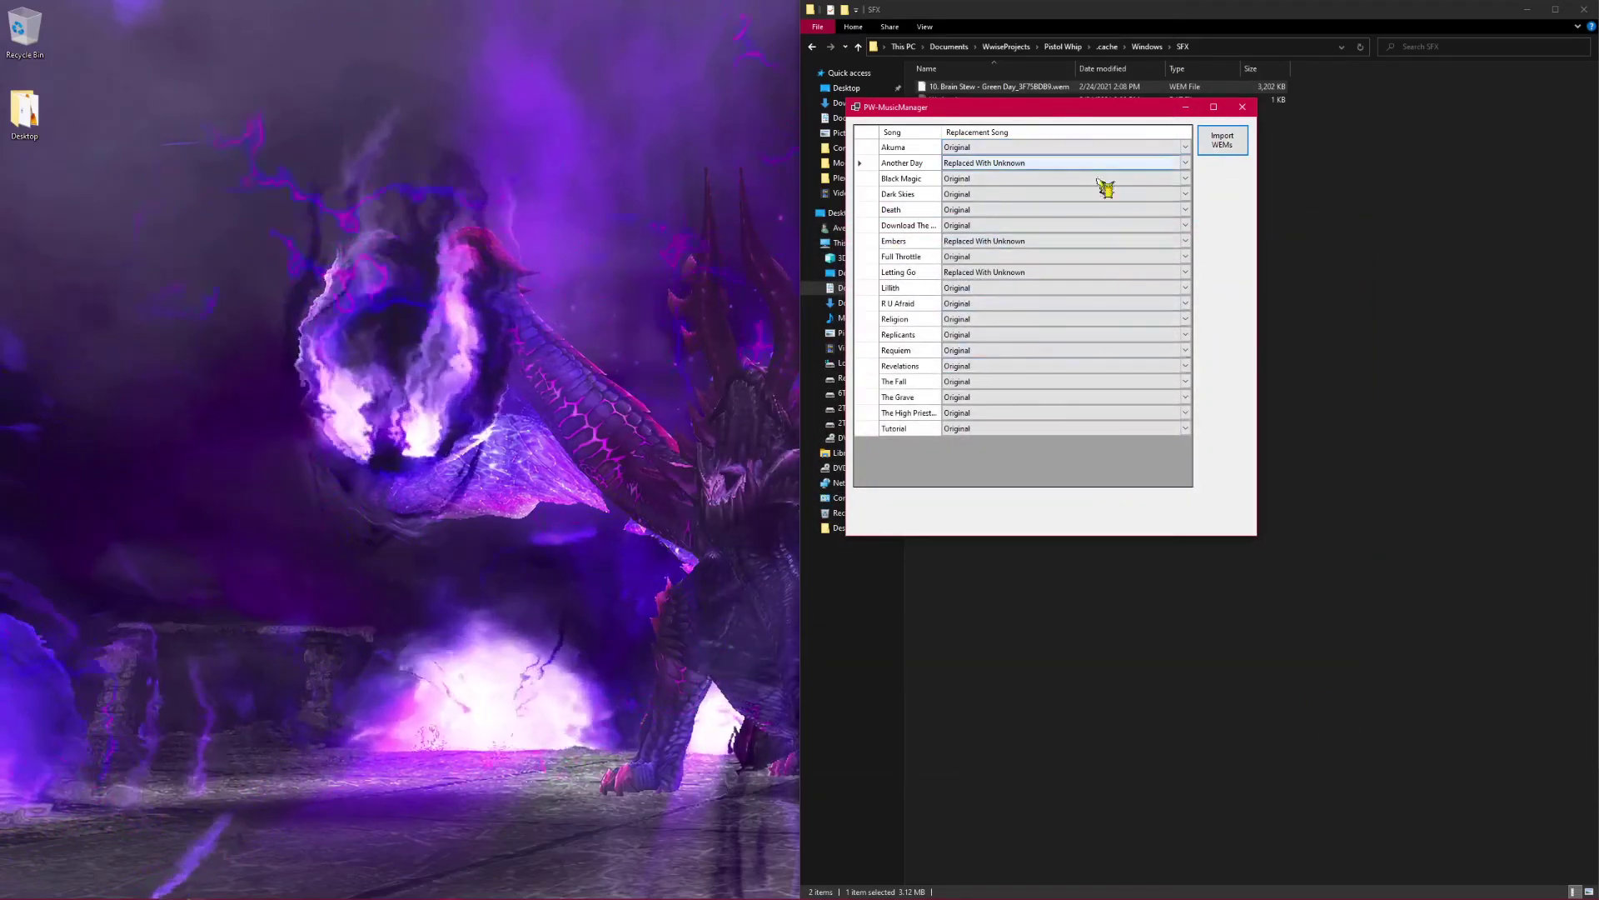
click(1184, 162)
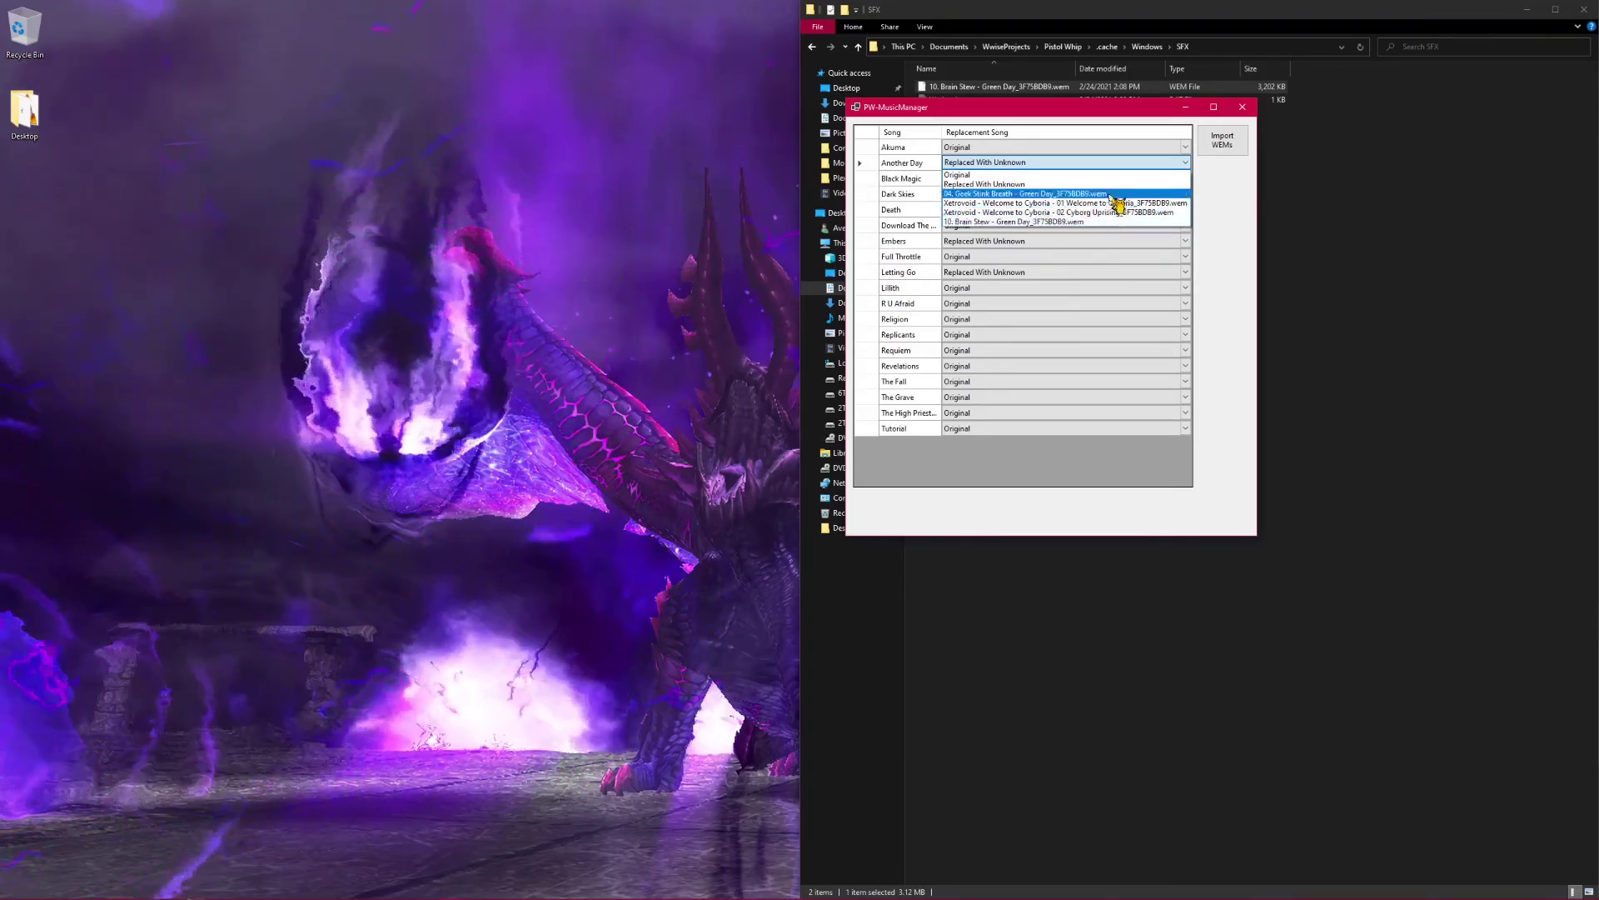
click(1217, 173)
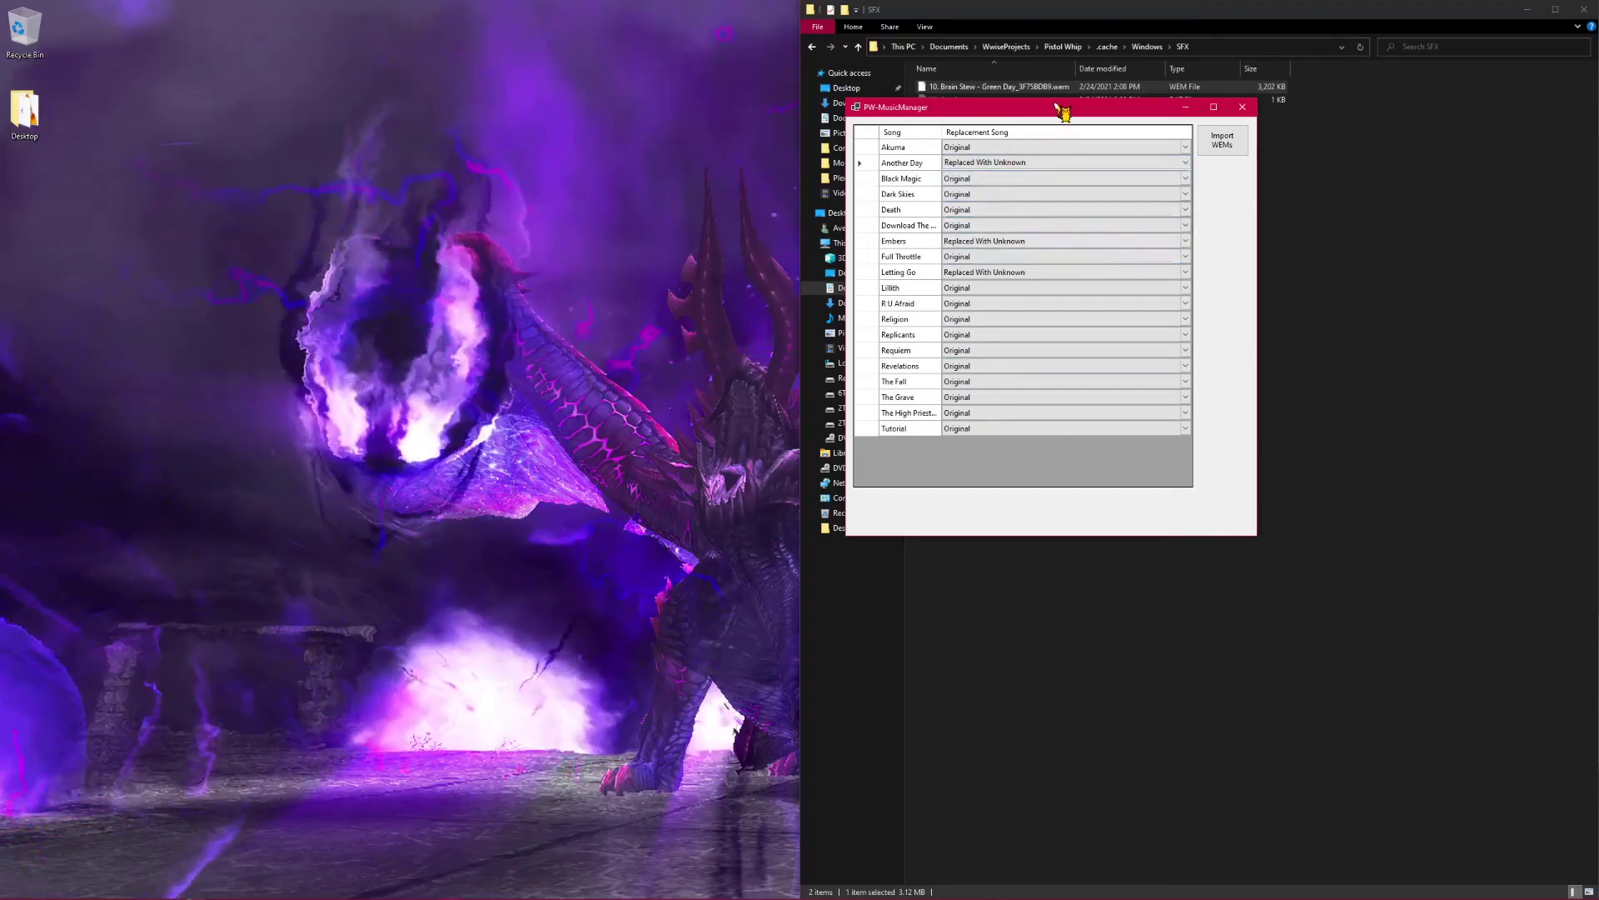
drag(1062, 107, 567, 87)
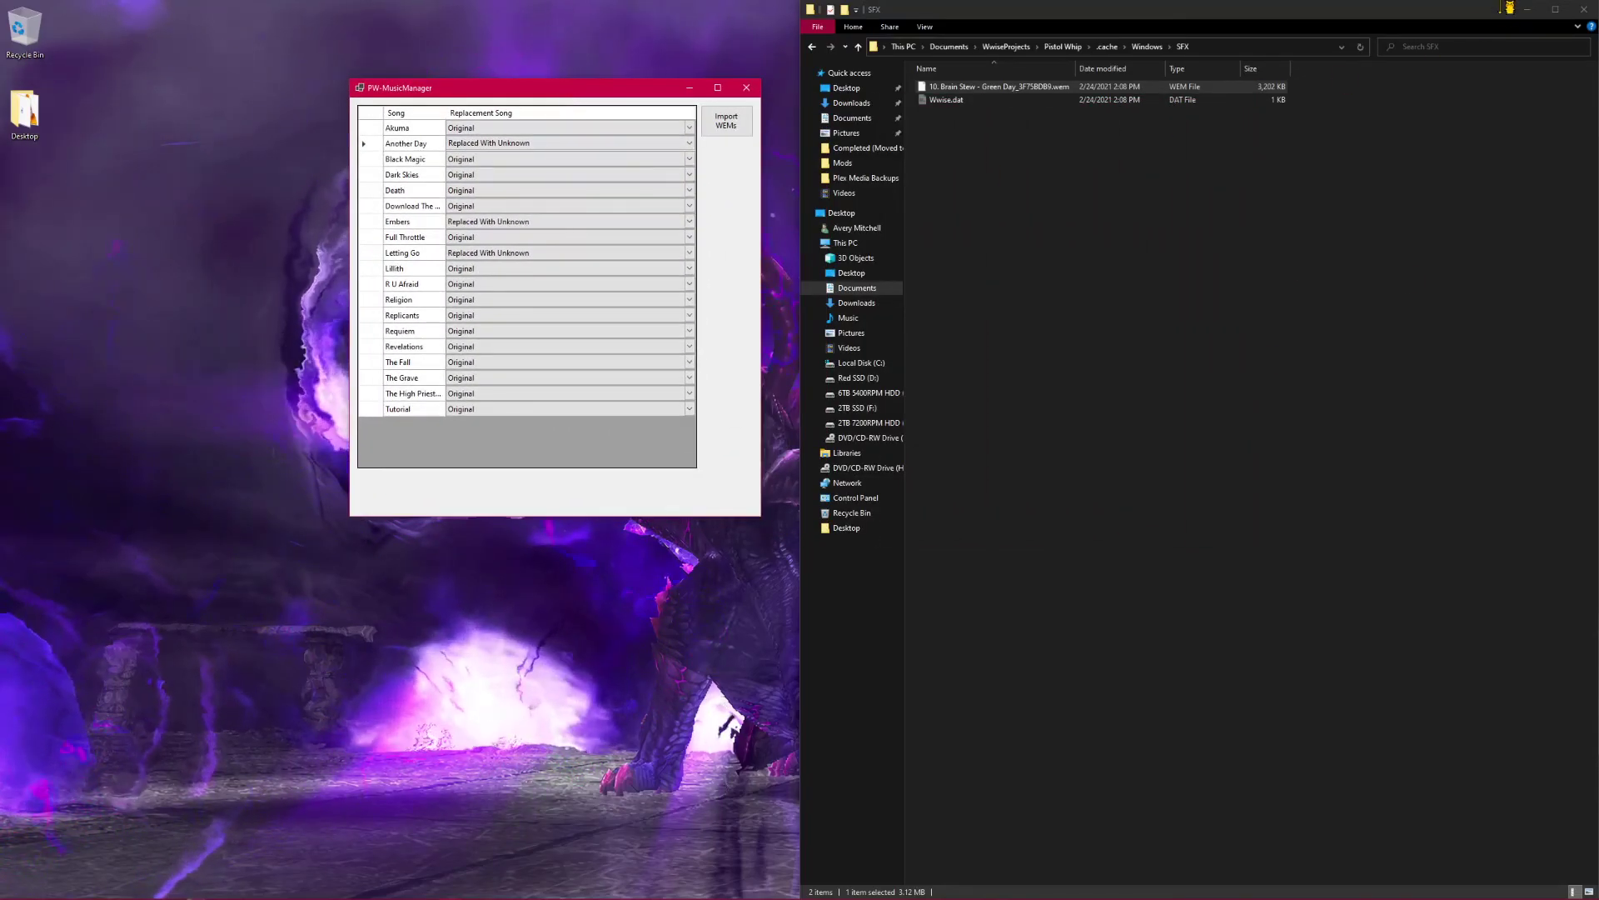
Minimize Explorer to reveal the Firefox guide and nudge PW-MusicManager slightly up and right
click(1529, 12)
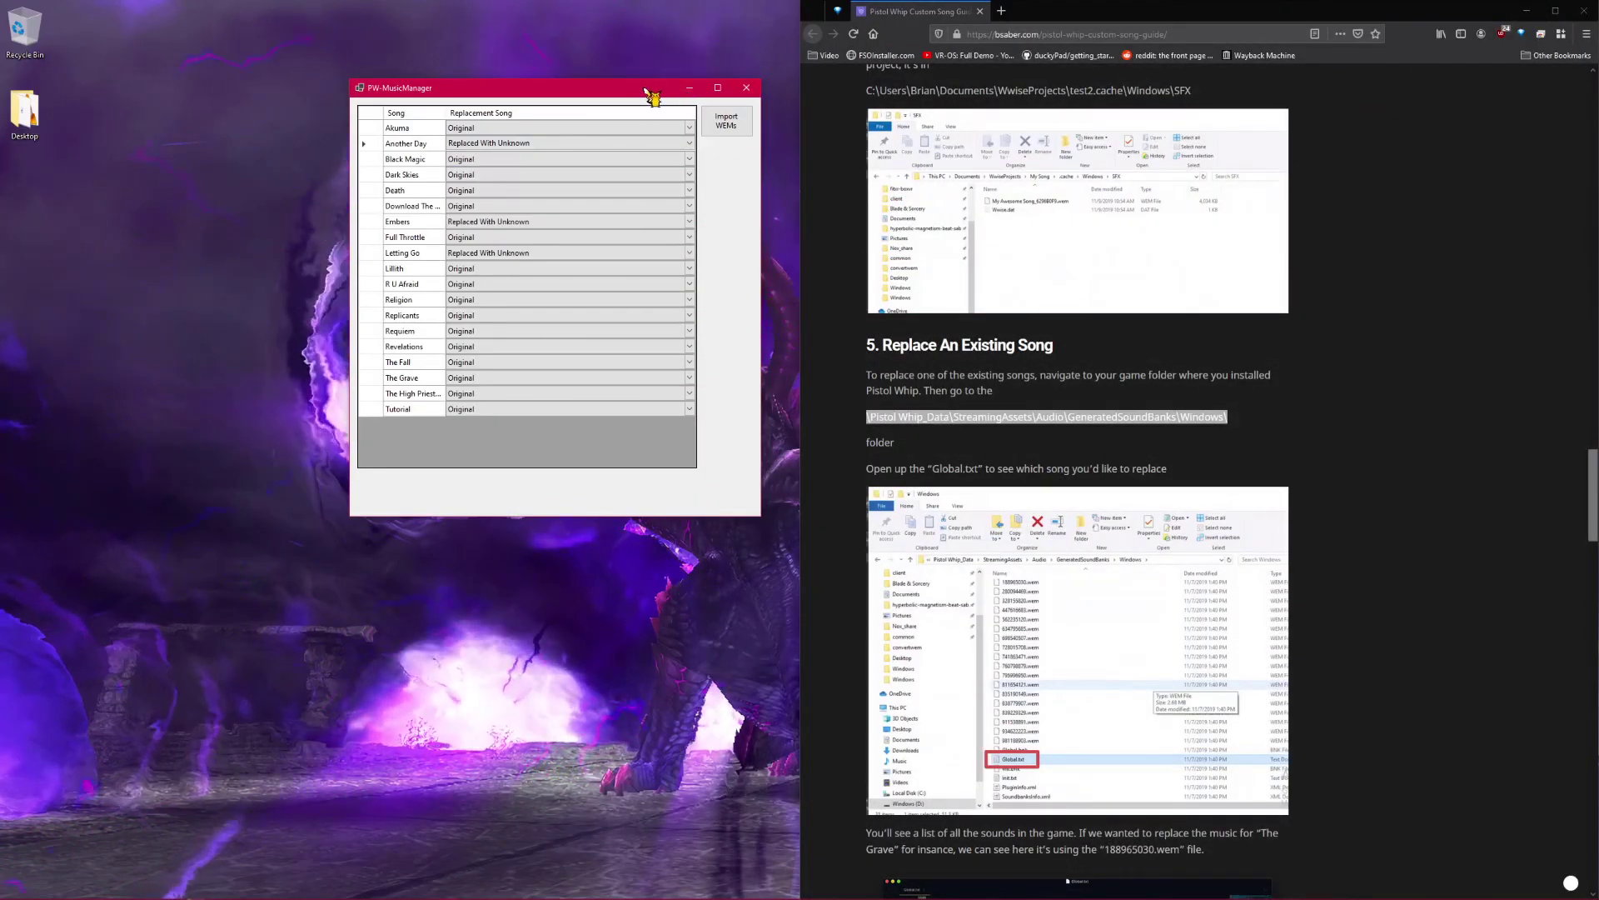
drag(651, 95, 667, 71)
drag(662, 36, 667, 26)
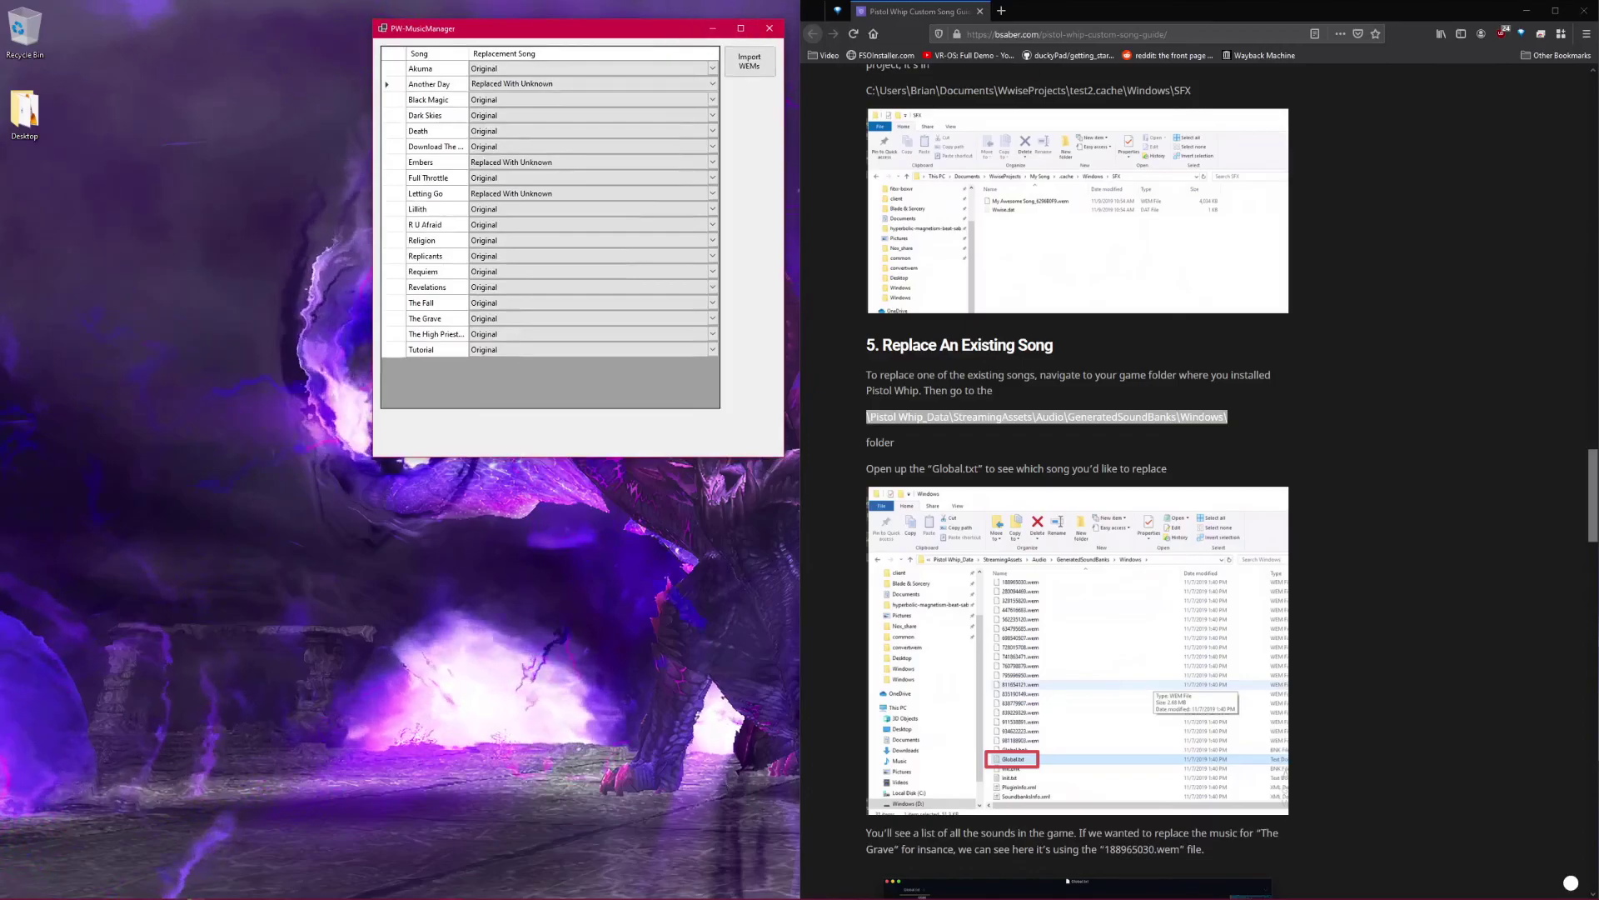